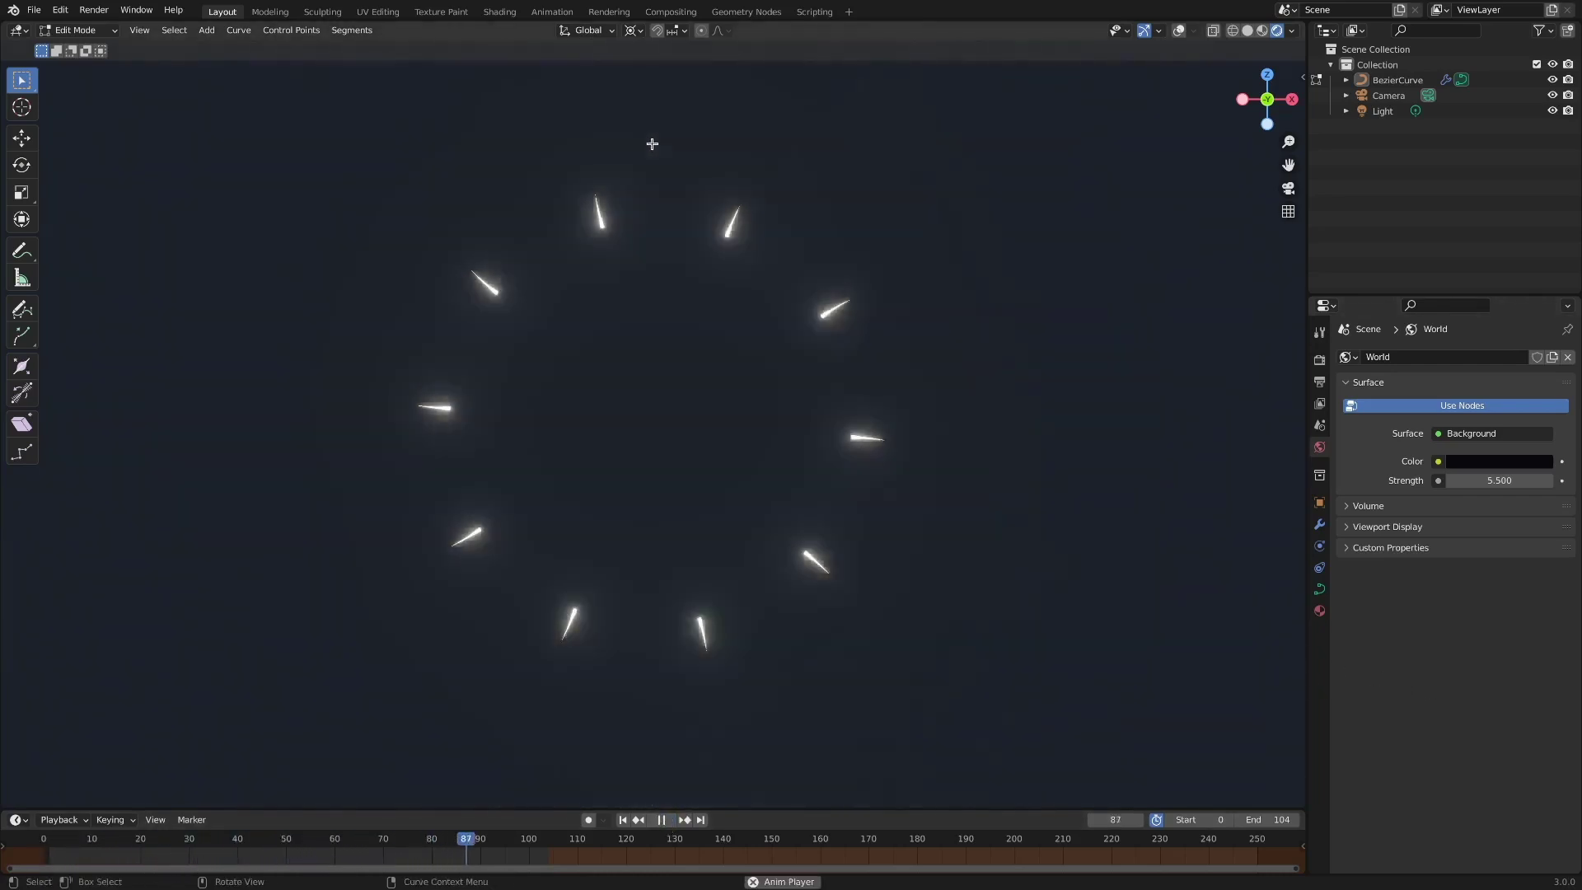
# Step: Draw freehand strokes around the centre of the radially repeated Bezier curve with the Draw tool
pyautogui.hotkey('shift', 'space')
pyautogui.press('1')
pyautogui.moveTo(841, 265); pyautogui.dragTo(843, 269)
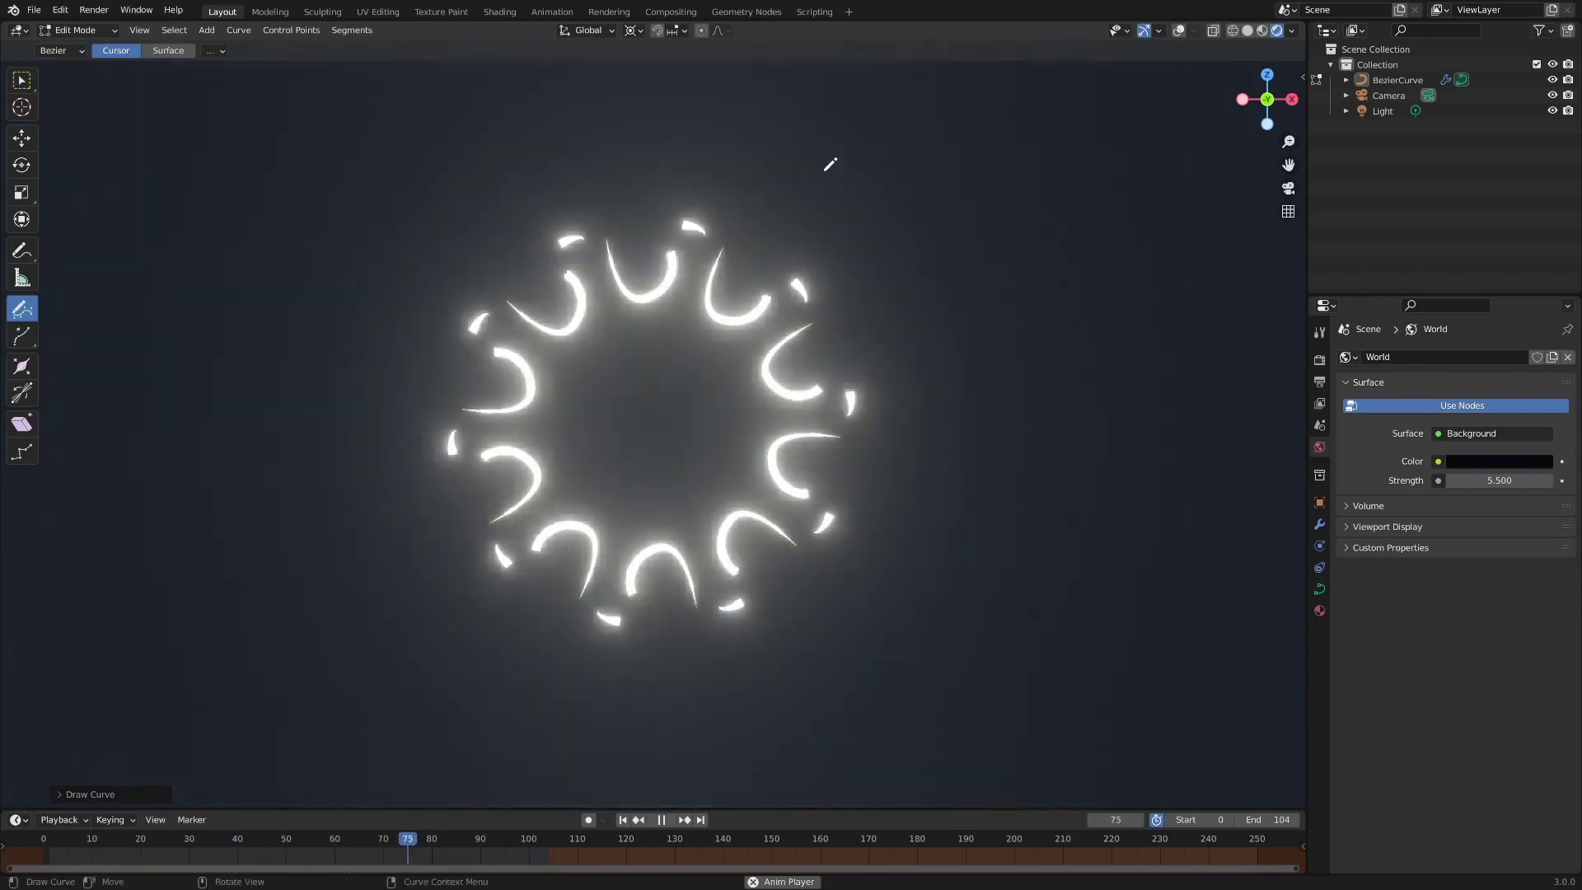
pyautogui.moveTo(630, 186); pyautogui.dragTo(620, 101)
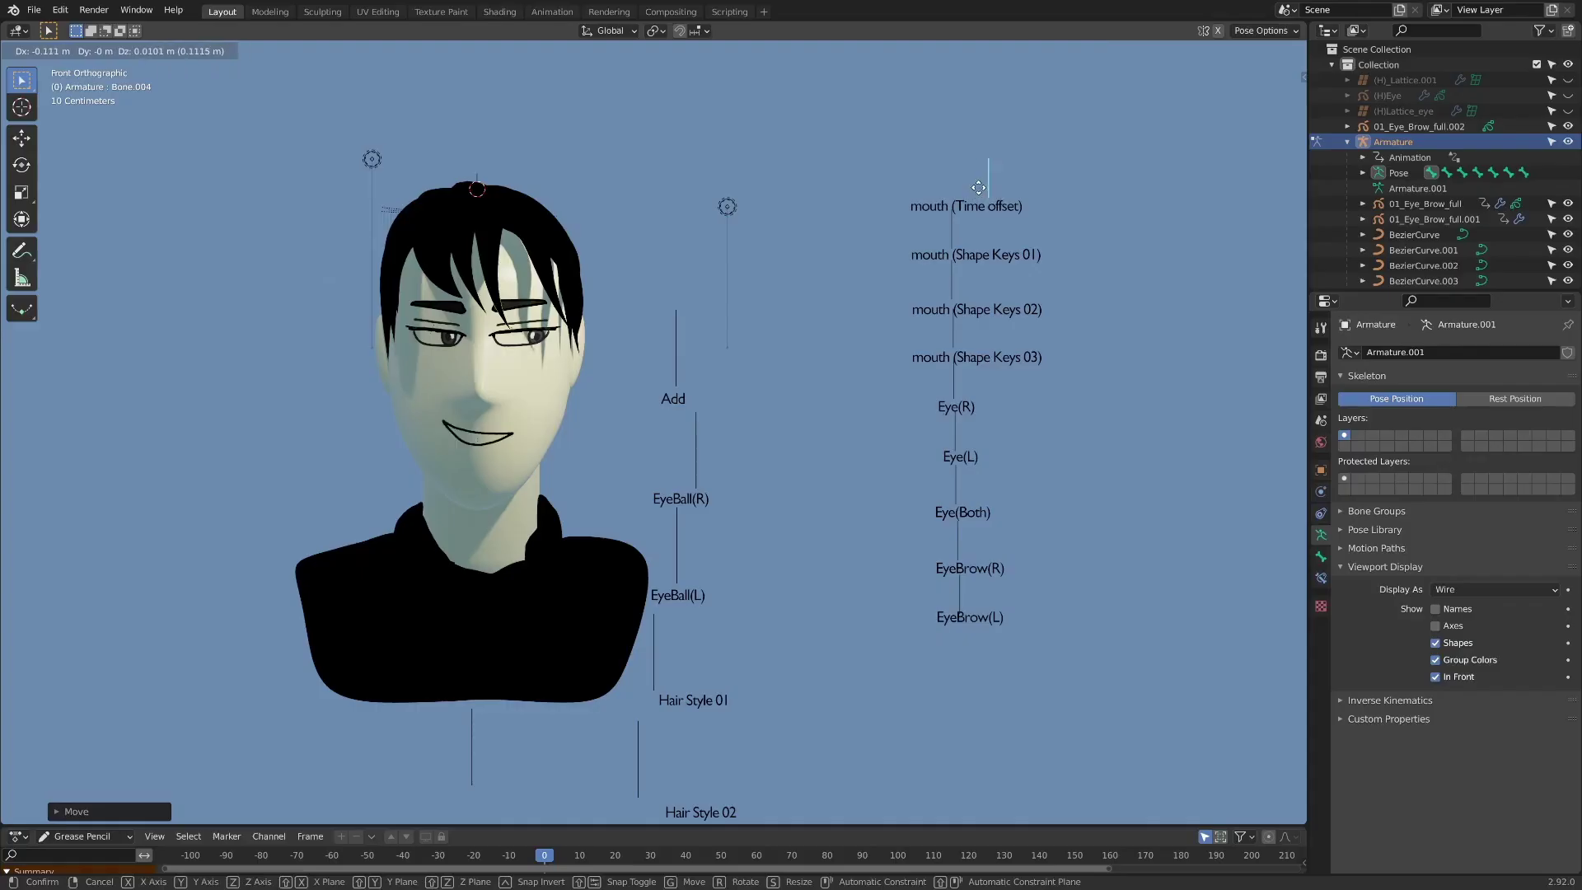
# Step: Try moving the mouth (Time offset) and mouth (Shape Keys 01) face-rig controls, resetting each to its default location
pyautogui.click(978, 188)
pyautogui.hotkey('alt', 'g')
pyautogui.press('g')
pyautogui.click(980, 188)
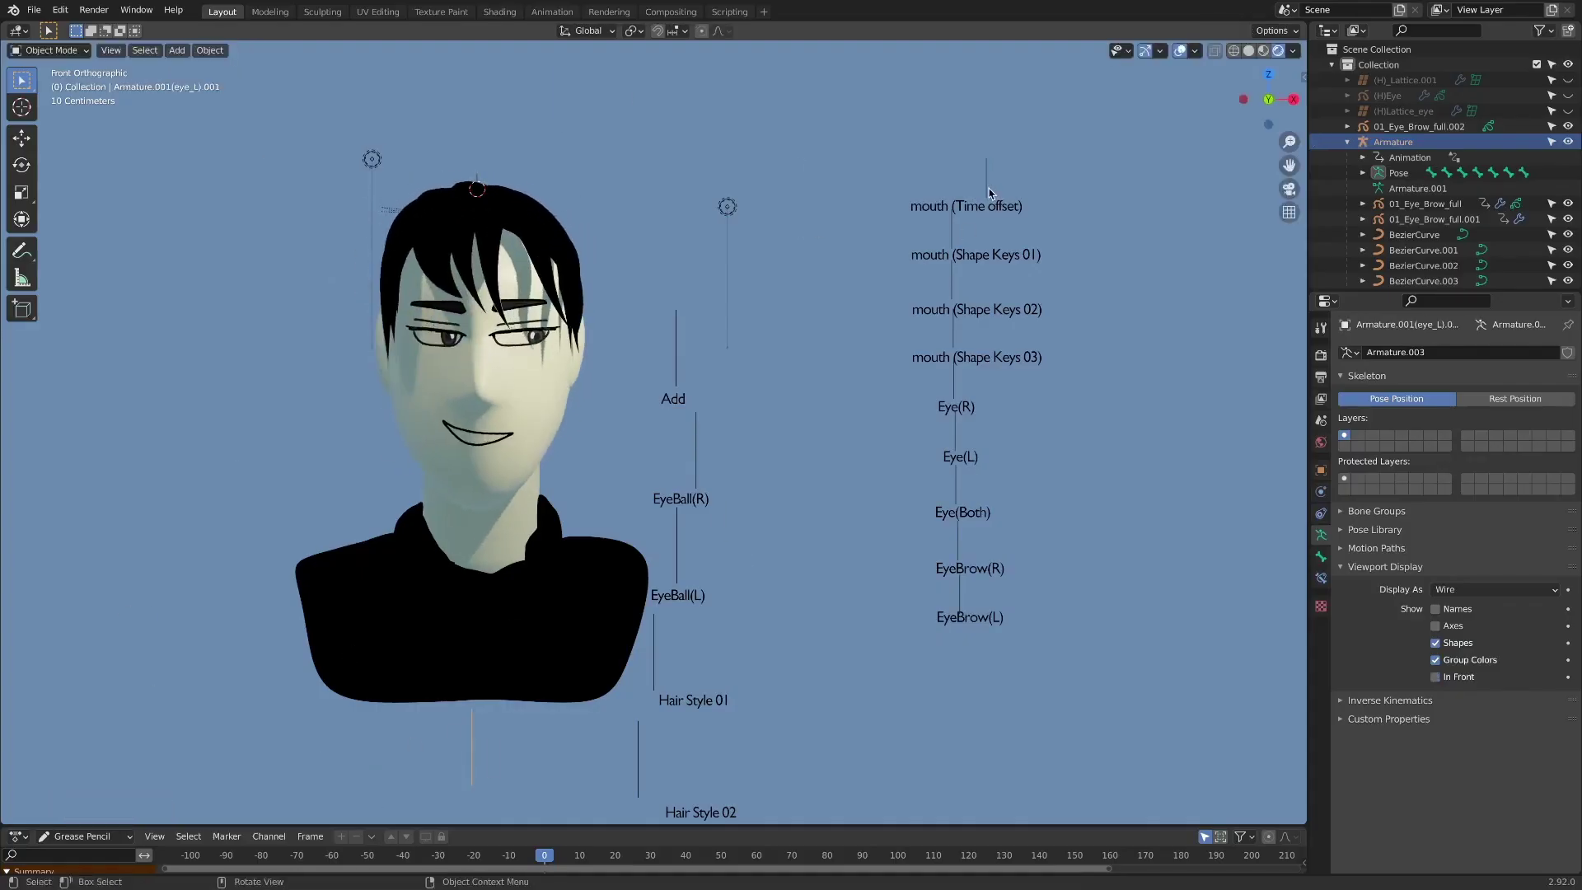
pyautogui.hotkey('alt', 'g')
pyautogui.click(948, 234)
pyautogui.press('g')
pyautogui.click(1016, 243)
pyautogui.hotkey('alt', 'g')
# Step: Move the mouth (Shape Keys 02) and Eye(R) controls of the face rig to change the character's expression
pyautogui.click(951, 280)
pyautogui.press('g')
pyautogui.click(959, 178)
pyautogui.press('g')
pyautogui.press('g')
pyautogui.click(956, 383)
pyautogui.press('g')
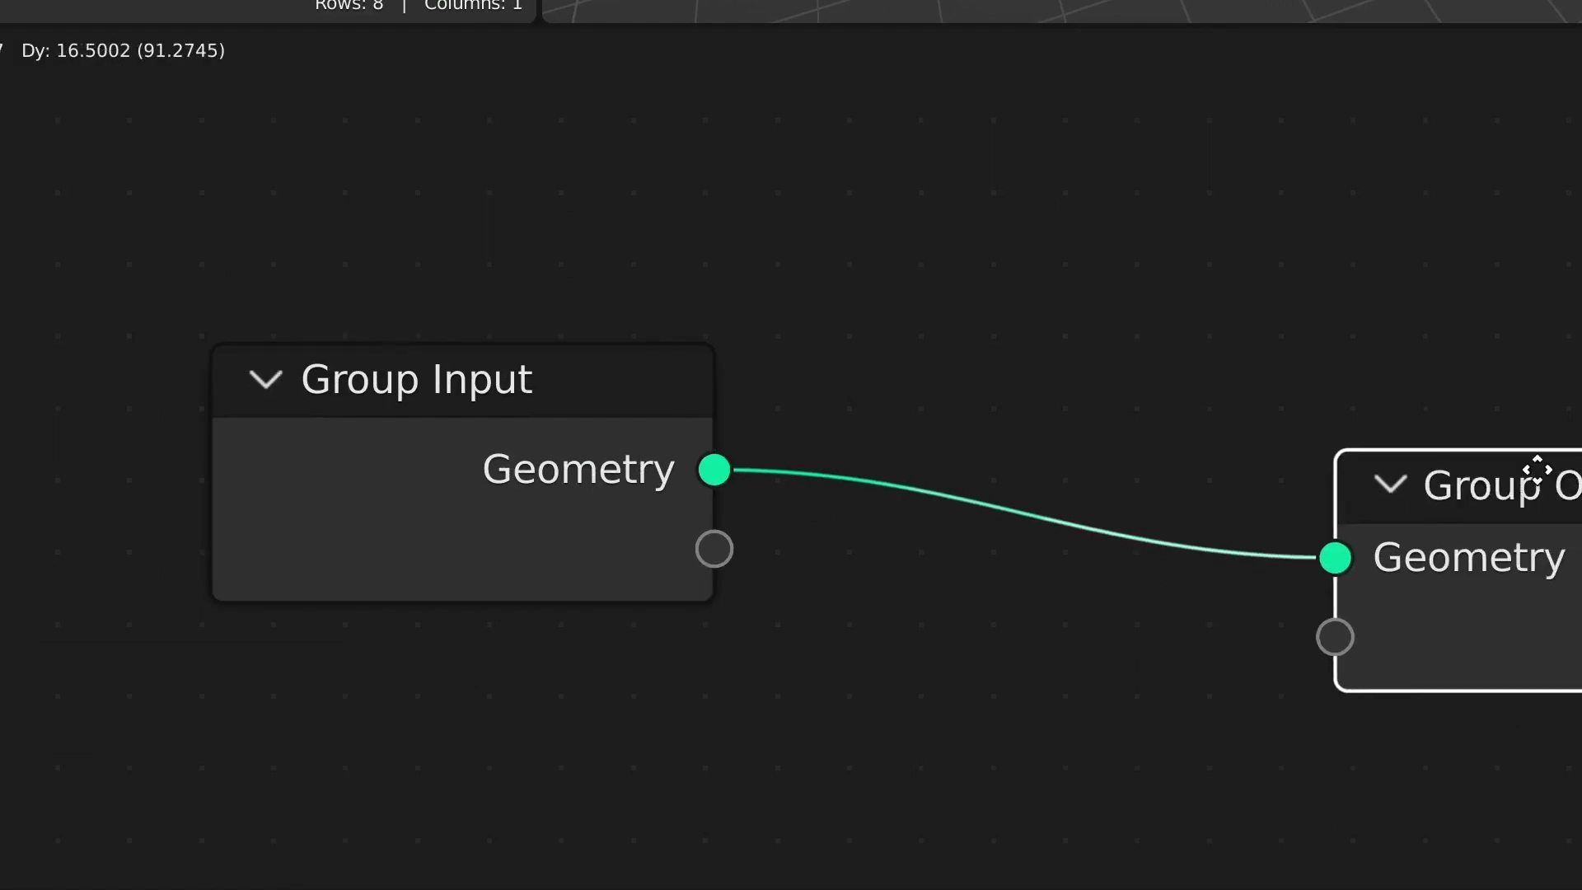
pyautogui.moveTo(1536, 469); pyautogui.dragTo(1098, 396)
pyautogui.keyDown('ctrl'); pyautogui.moveTo(1500, 384); pyautogui.dragTo(1434, 244, button='middle'); pyautogui.keyUp('ctrl')
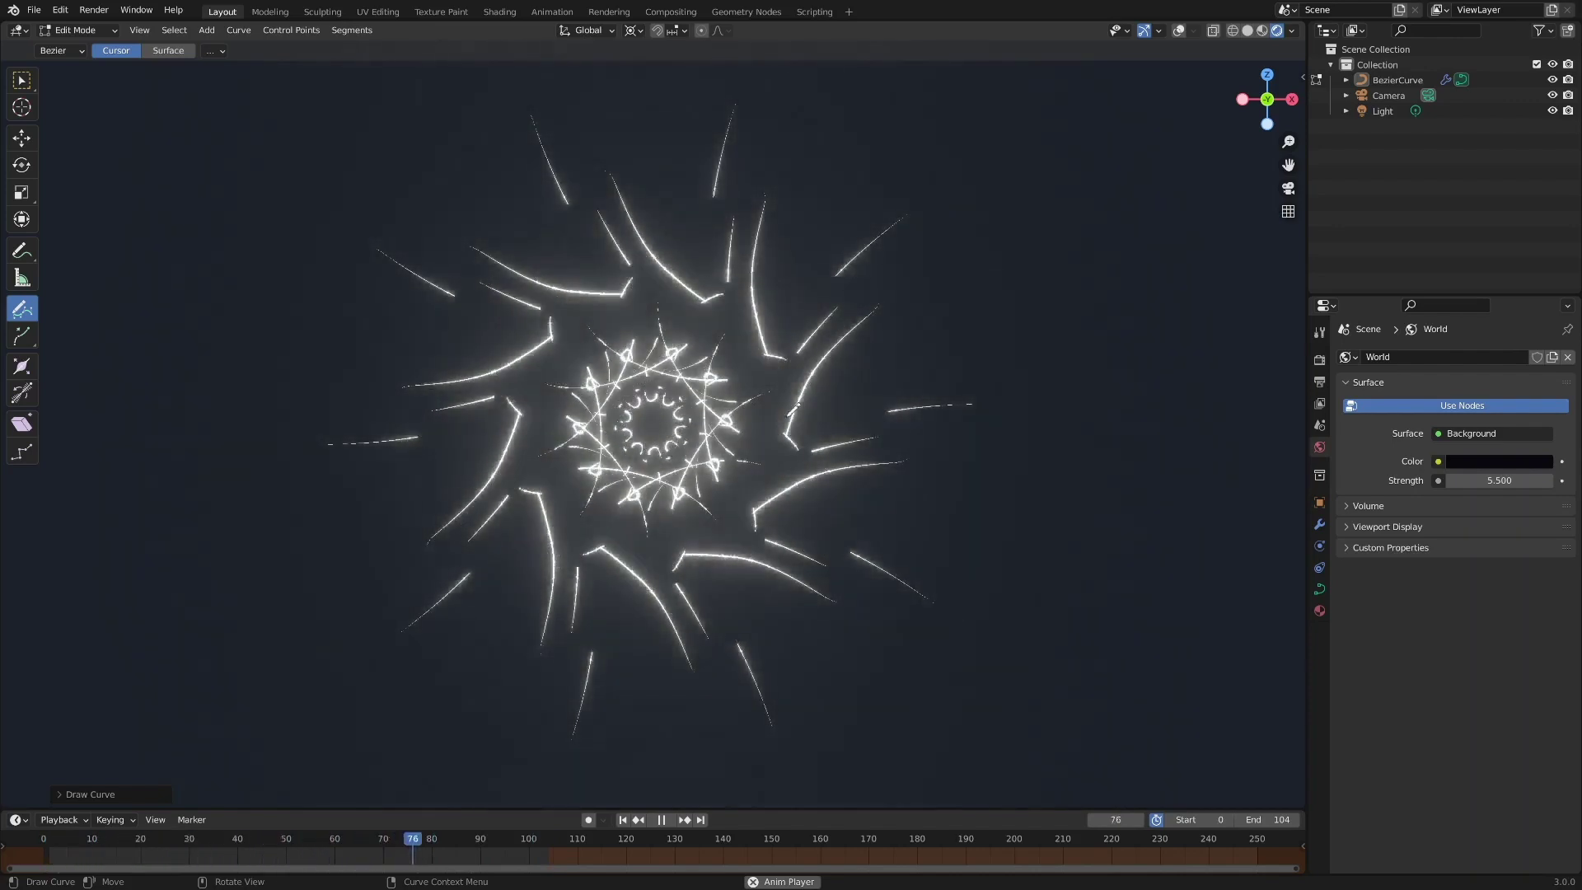
# Step: Draw another freehand stroke from near the centre outward on the glowing radial curve pattern
pyautogui.moveTo(713, 427)
pyautogui.mouseDown()
pyautogui.moveTo(807, 437)
pyautogui.moveTo(915, 502)
pyautogui.moveTo(849, 568)
pyautogui.moveTo(1000, 557)
pyautogui.moveTo(1060, 575)
pyautogui.moveTo(1214, 695)
pyautogui.mouseUp()
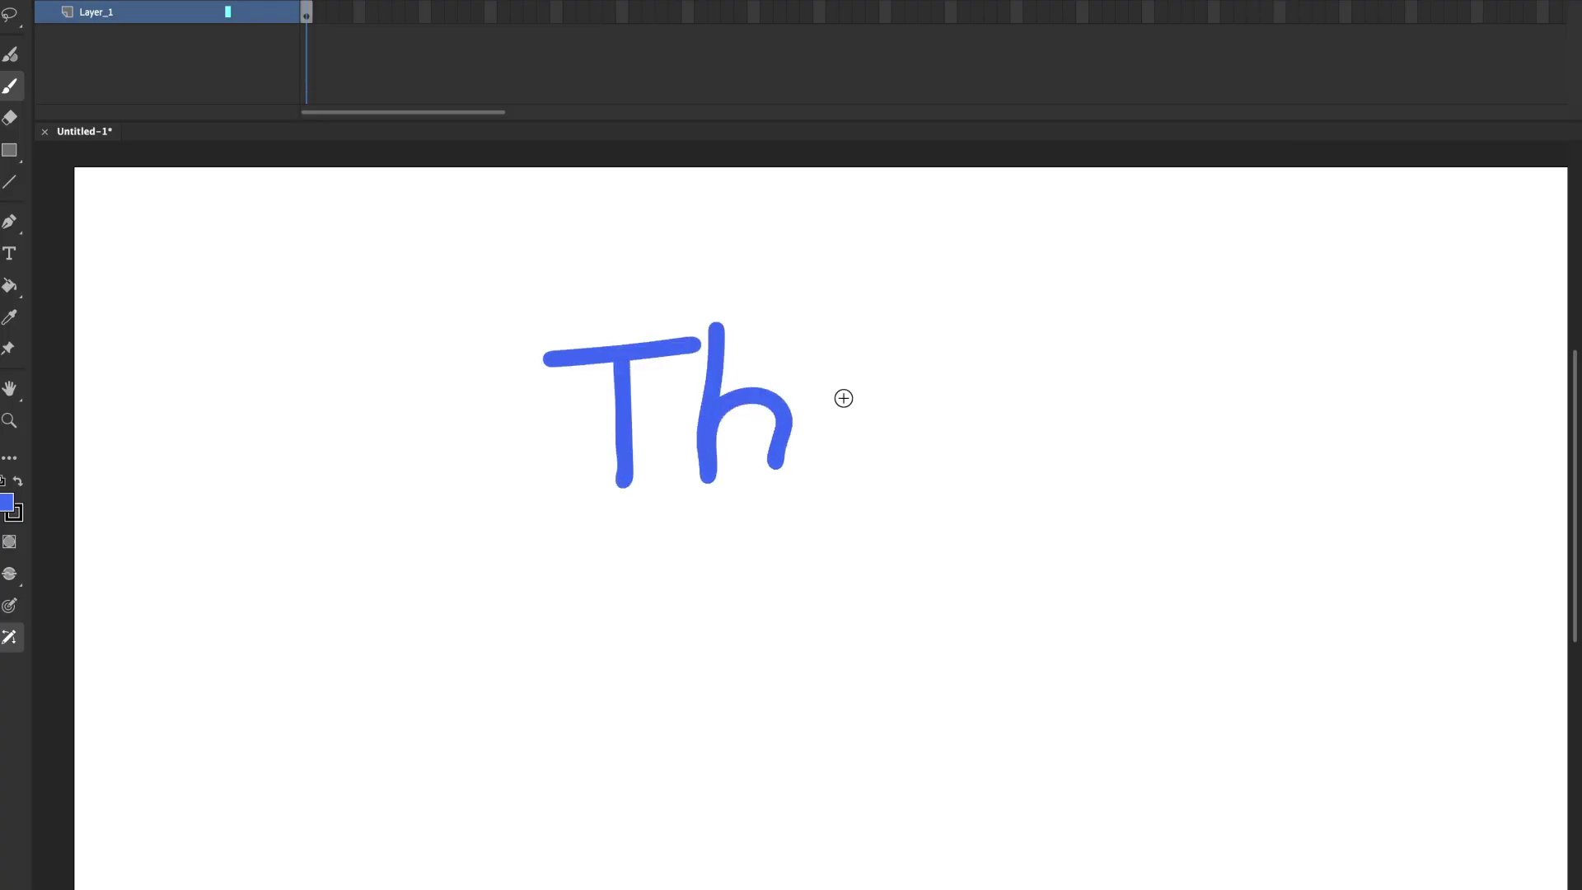
# Step: Switch to Adobe Animate and handwrite "we need" in red beneath the blue word "Things" on the canvas
pyautogui.moveTo(590, 570)
pyautogui.mouseDown()
pyautogui.moveTo(603, 611)
pyautogui.moveTo(667, 562)
pyautogui.mouseUp()
pyautogui.moveTo(707, 606); pyautogui.dragTo(761, 628)
pyautogui.moveTo(834, 568); pyautogui.dragTo(875, 626)
pyautogui.moveTo(913, 589); pyautogui.dragTo(949, 608)
pyautogui.moveTo(974, 578); pyautogui.dragTo(1018, 599)
pyautogui.moveTo(1075, 567)
pyautogui.mouseDown()
pyautogui.moveTo(1113, 511)
pyautogui.moveTo(1100, 626)
pyautogui.mouseUp()
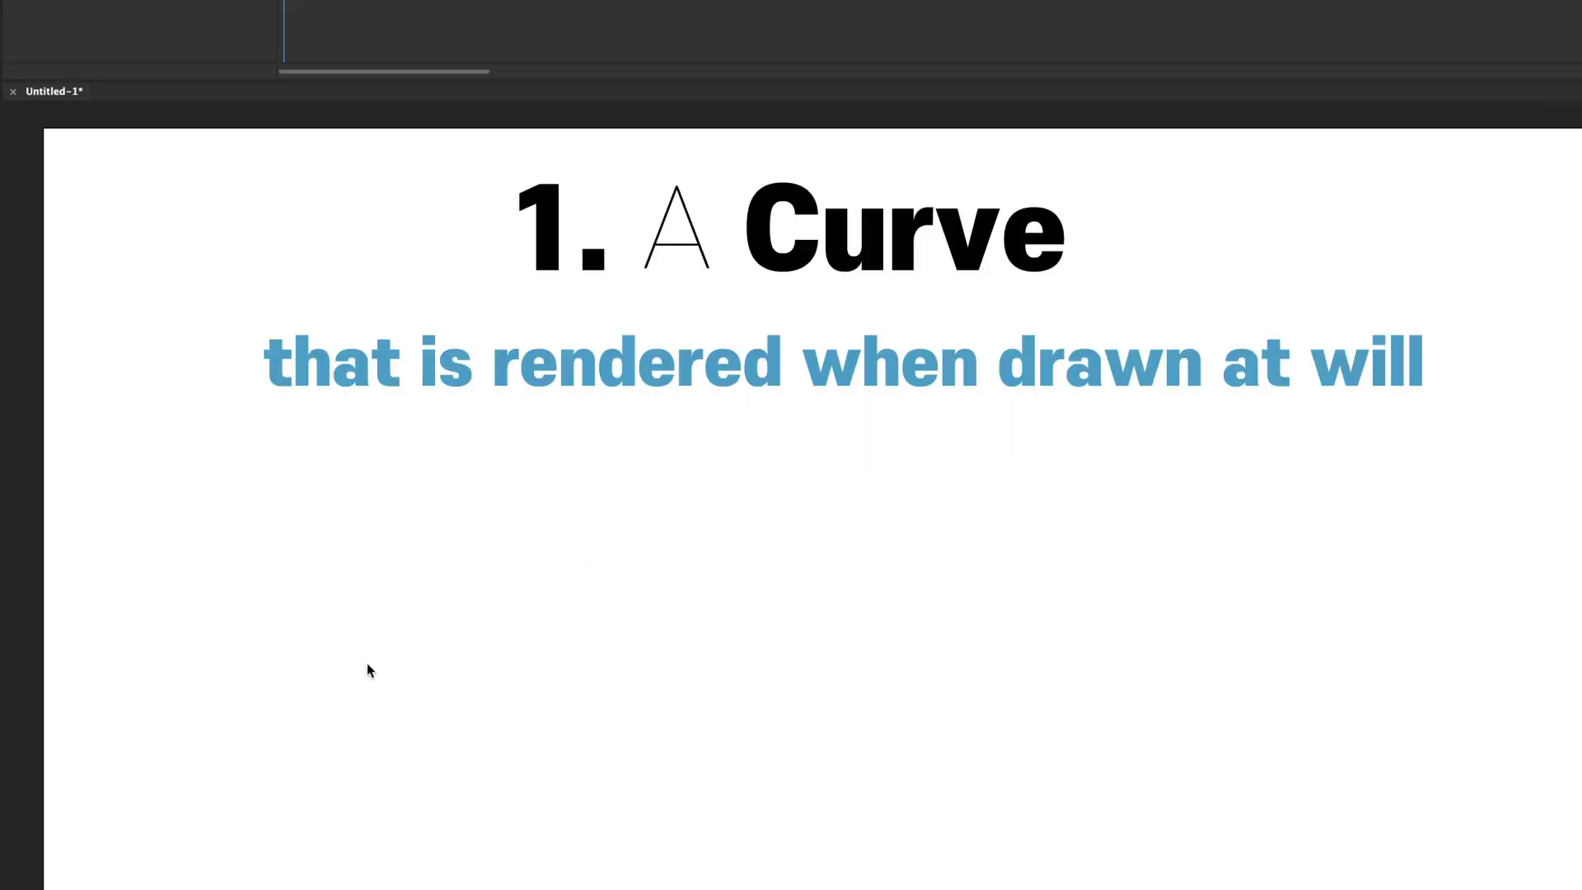
pyautogui.moveTo(319, 680)
pyautogui.mouseDown()
pyautogui.moveTo(516, 525)
pyautogui.moveTo(832, 618)
pyautogui.moveTo(1244, 626)
pyautogui.moveTo(1298, 551)
pyautogui.mouseUp()
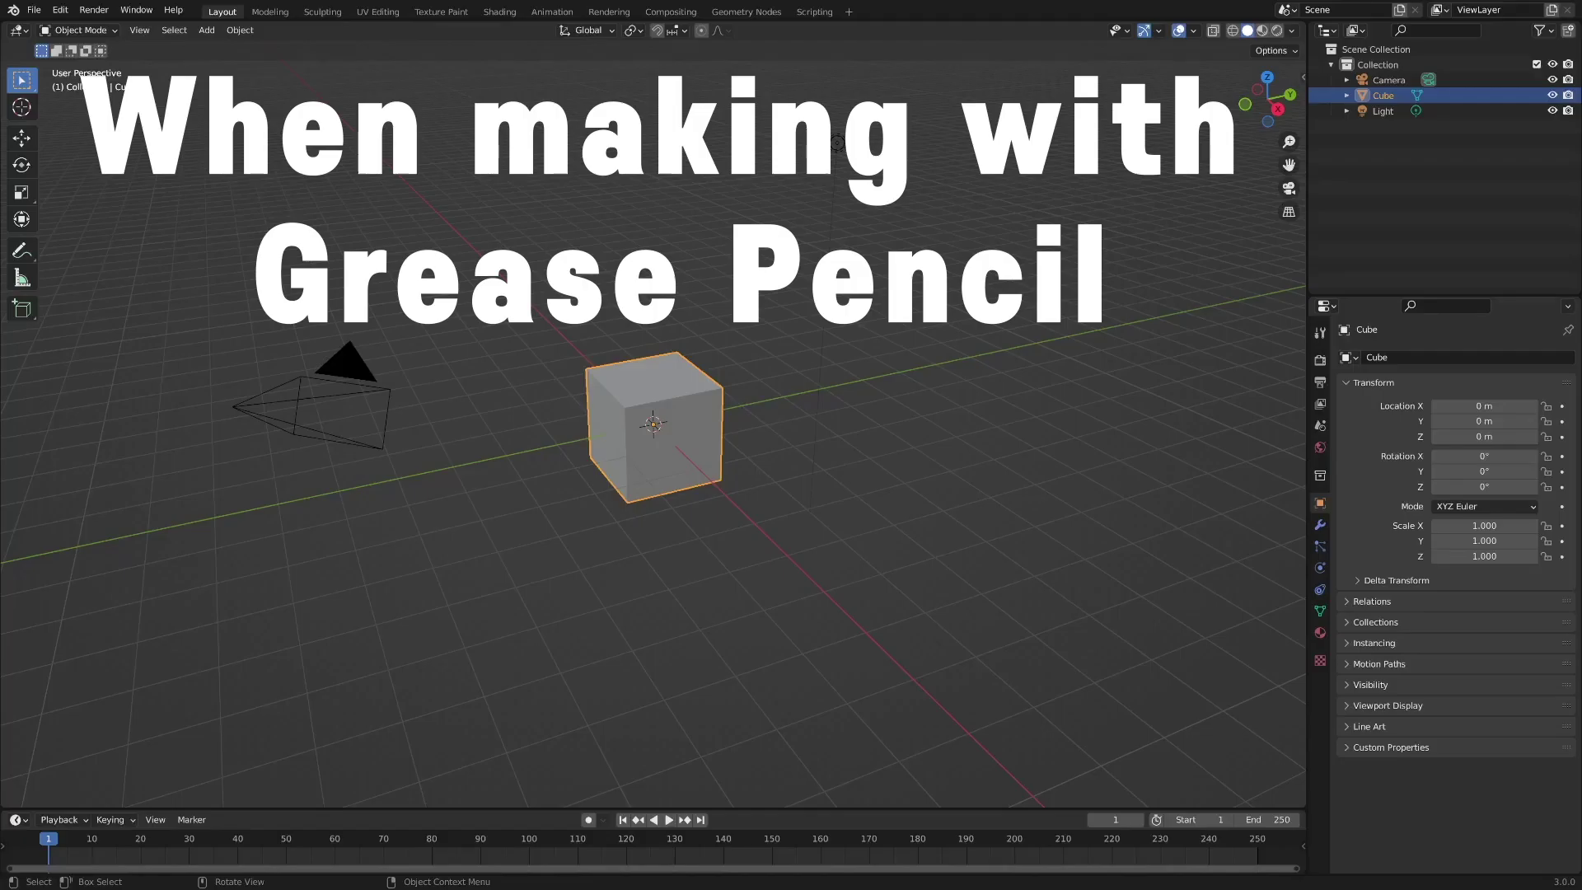
# Step: Switch to the front view and delete the default camera, cube and light from the scene
pyautogui.click(815, 484)
pyautogui.press('KP_1')
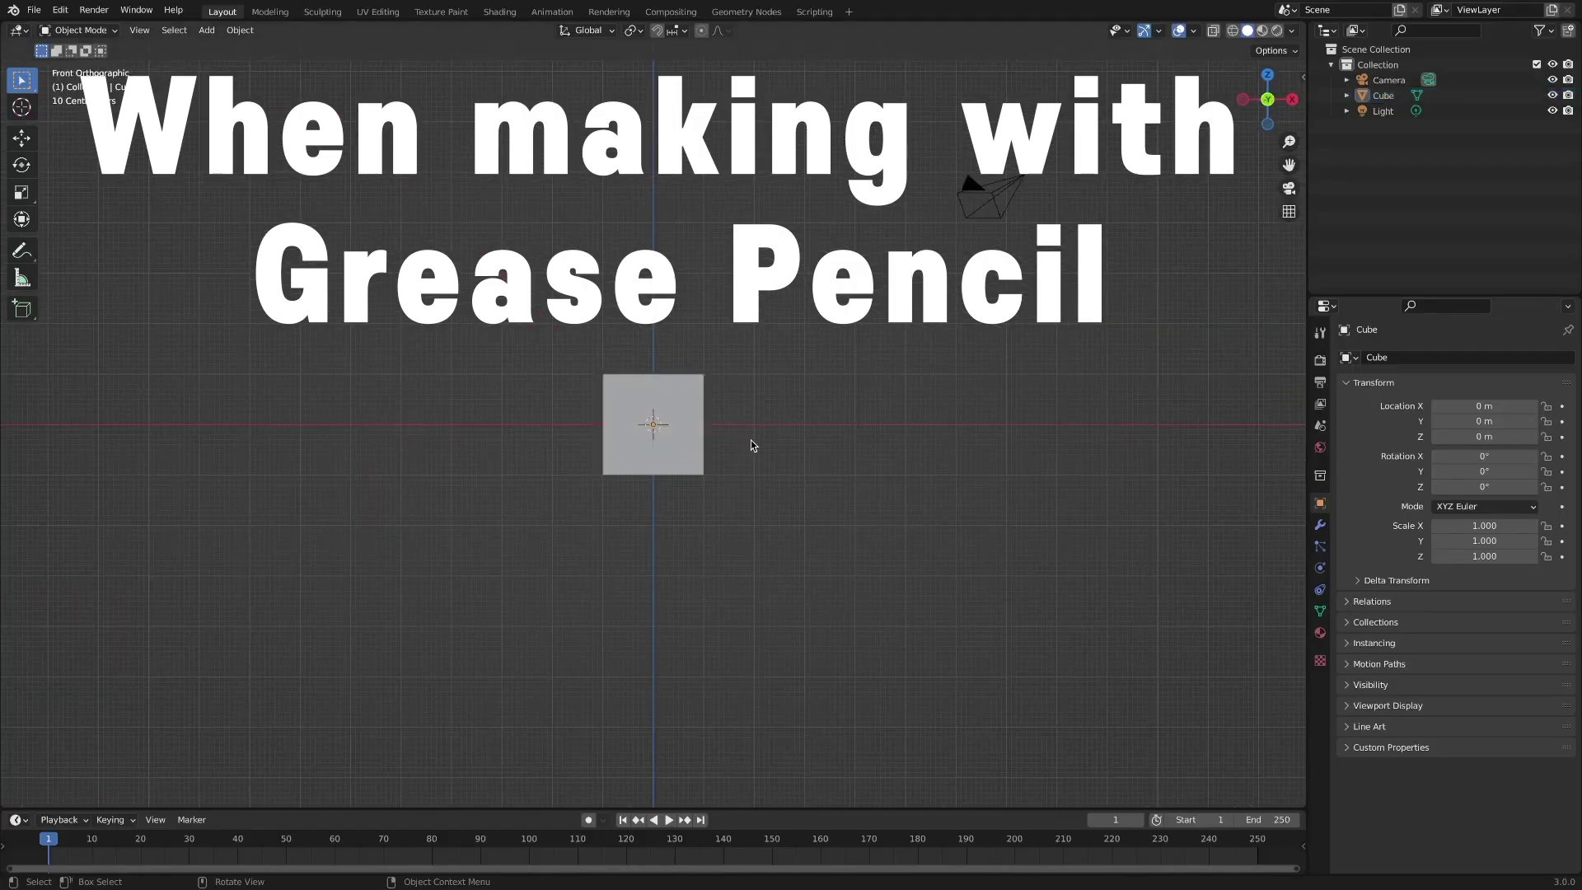
pyautogui.press('a')
pyautogui.press('x')
pyautogui.click(755, 433)
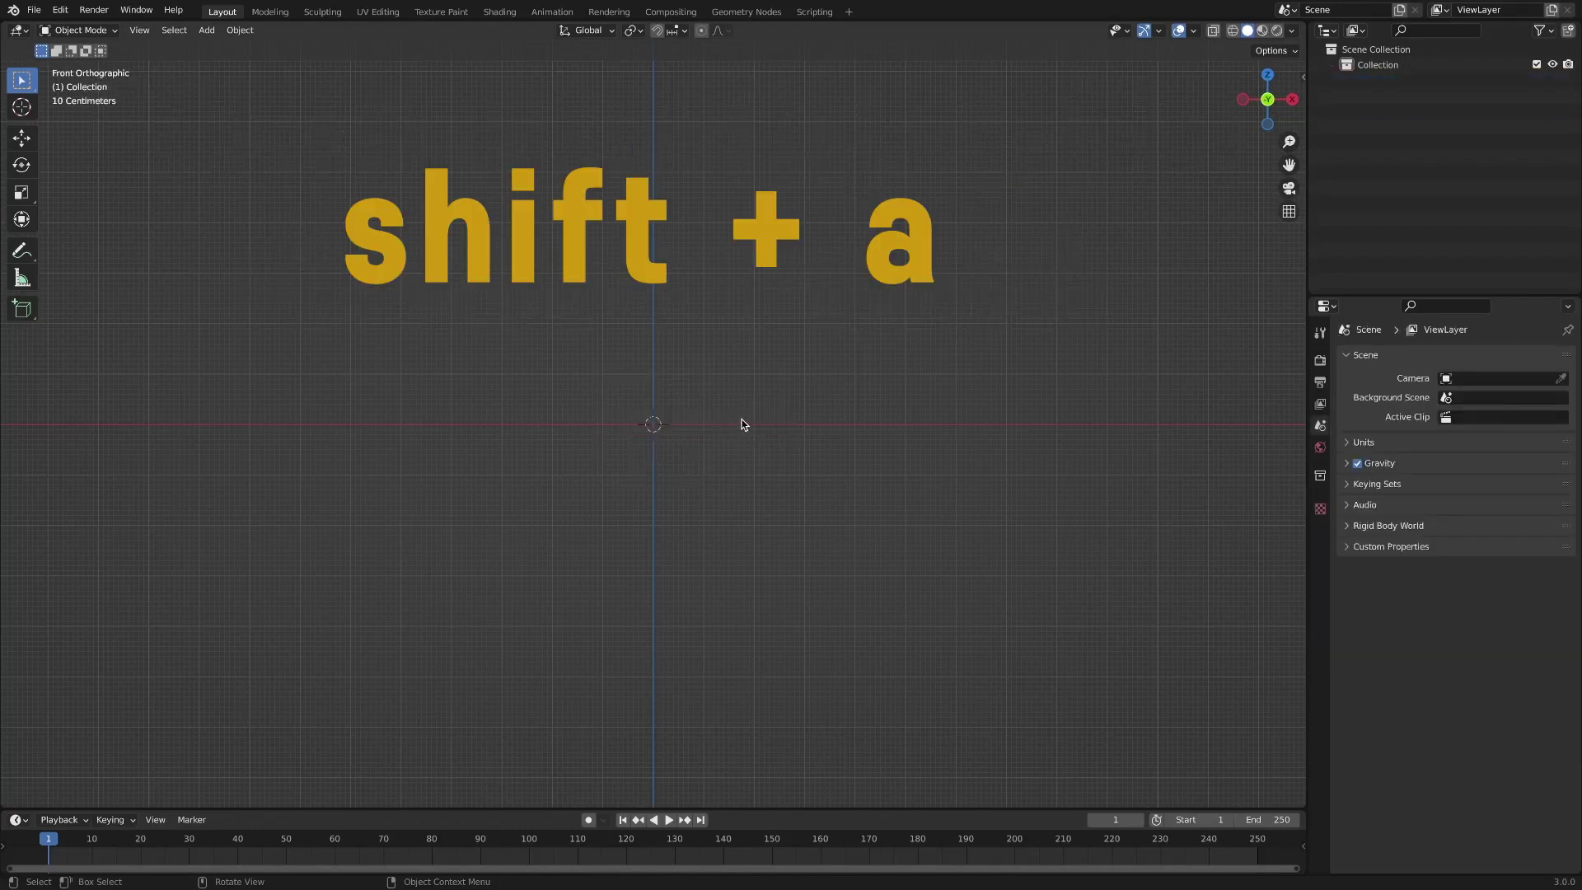
# Step: Add a blank Grease Pencil object and, in Draw Mode, draw a diagonal stroke rising from the origin
pyautogui.hotkey('shift', 'a')
pyautogui.moveTo(724, 503)
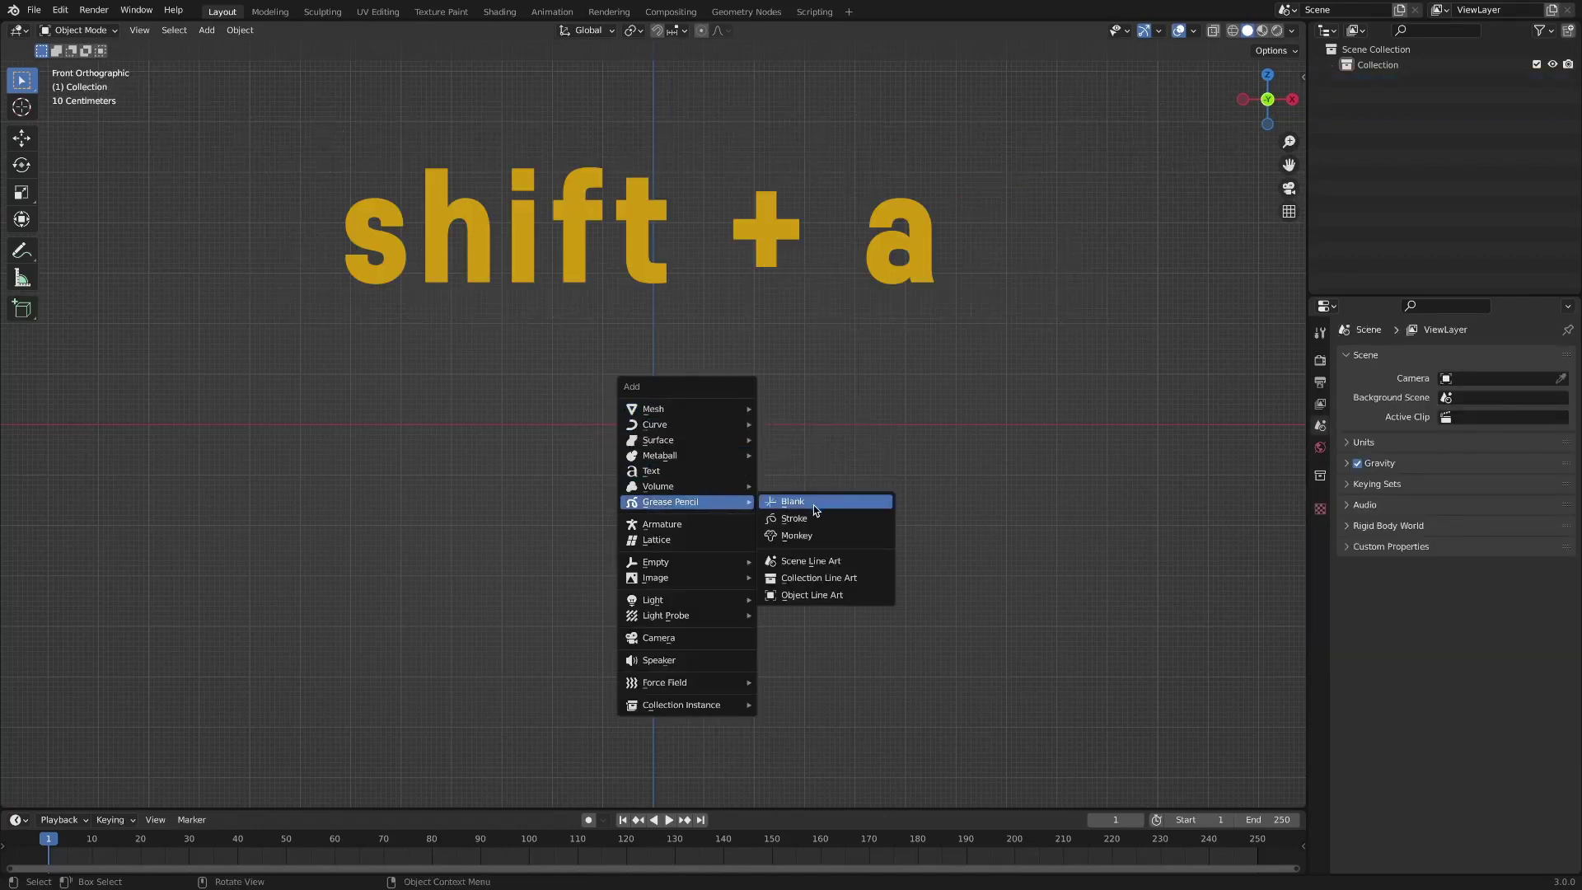
pyautogui.click(821, 504)
pyautogui.click(90, 30)
pyautogui.click(82, 99)
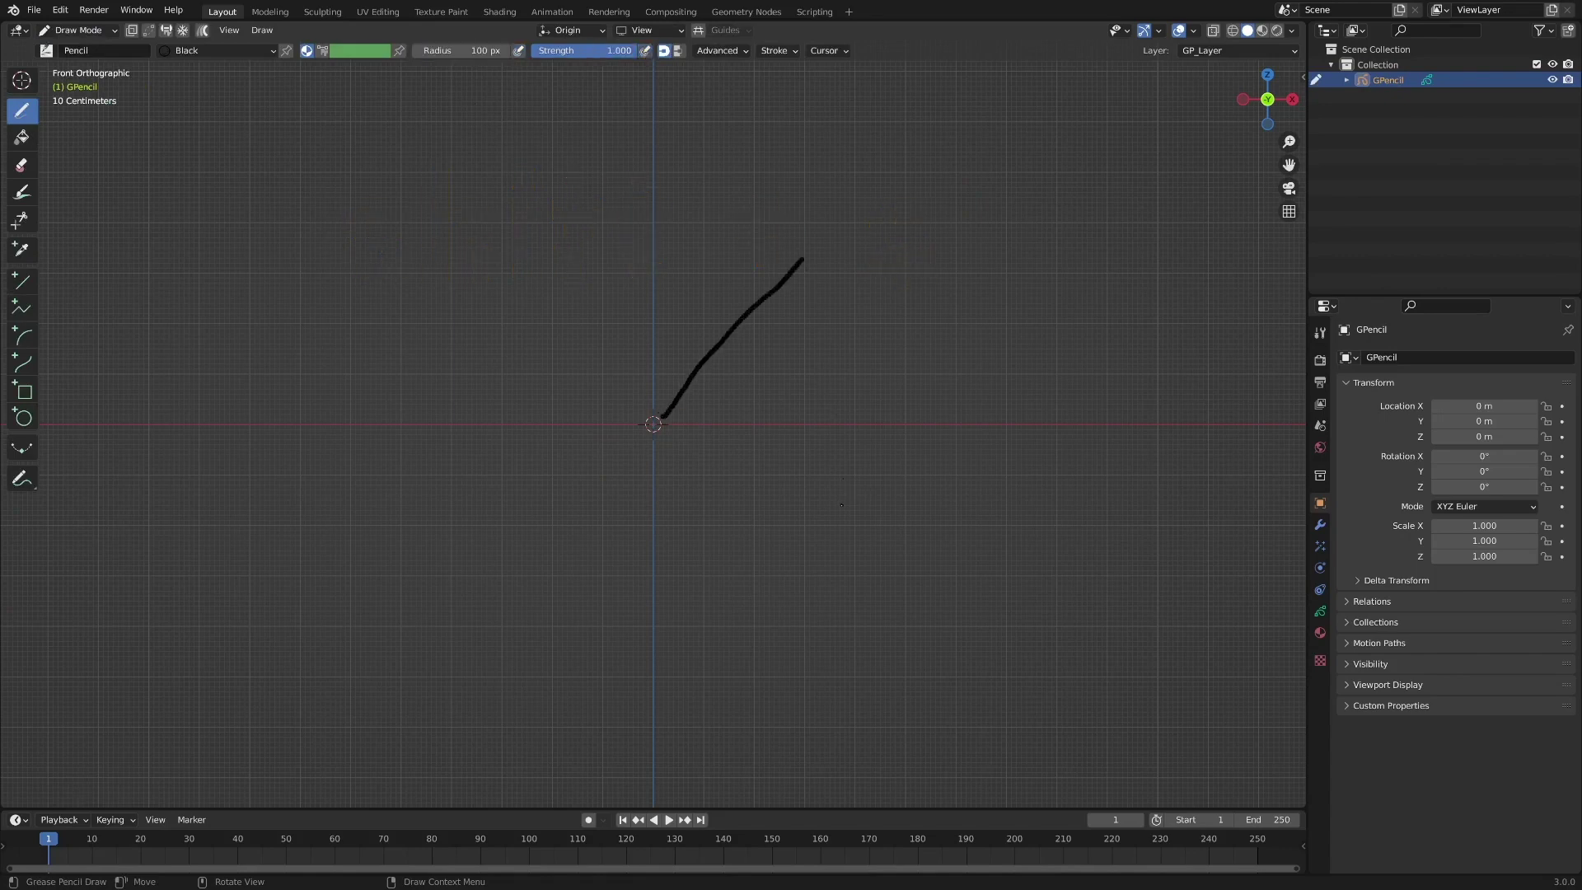
# Step: Add an Array modifier to the Grease Pencil object with a count of 30
pyautogui.click(1321, 527)
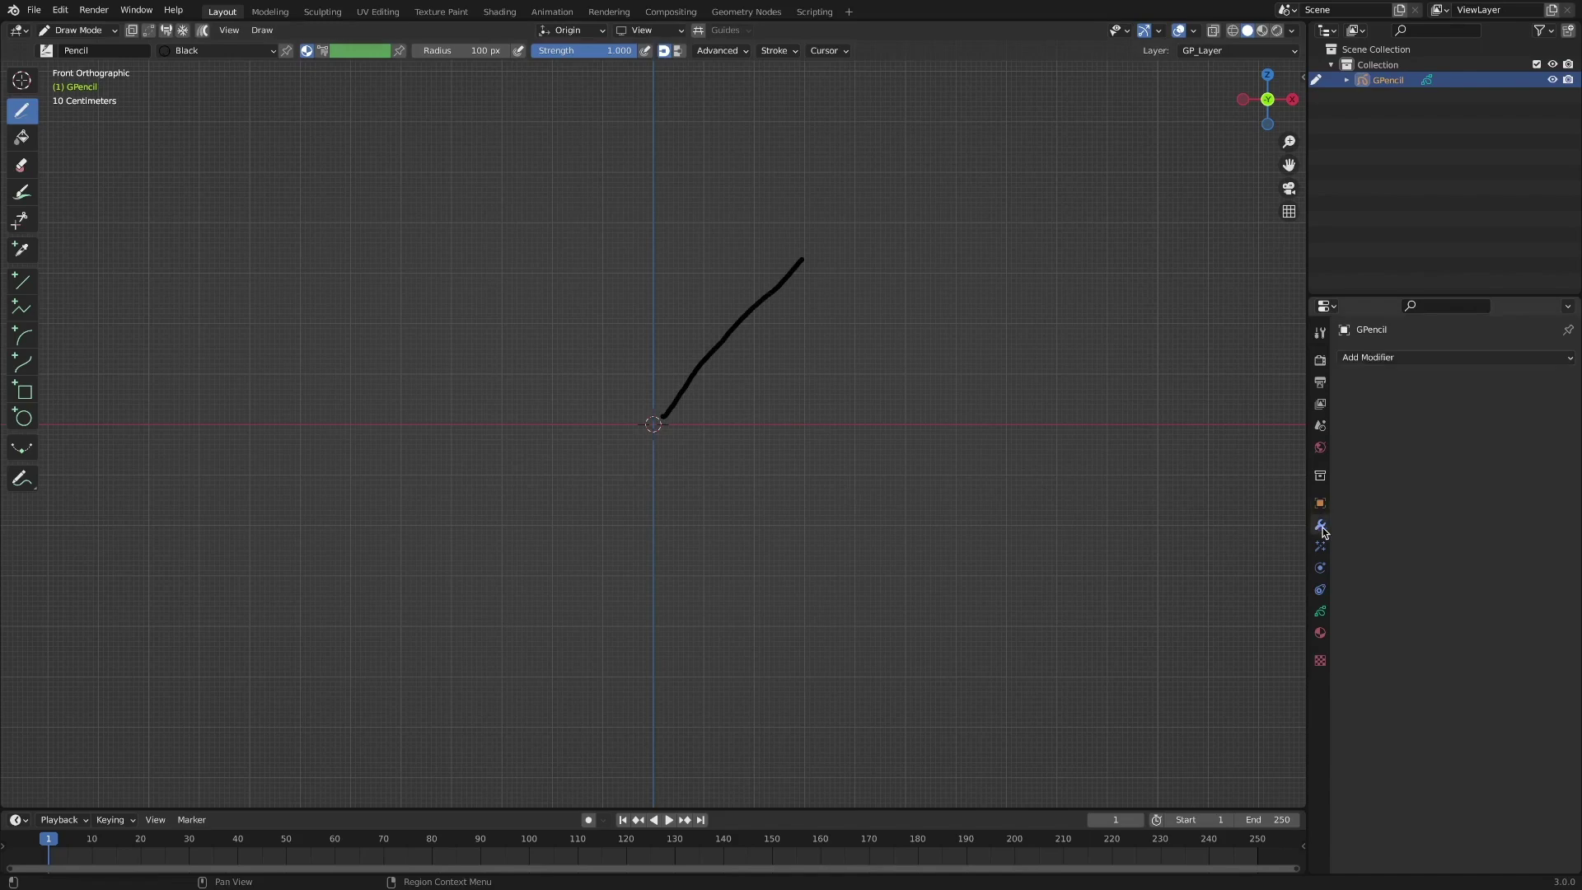
pyautogui.click(1431, 359)
pyautogui.click(1351, 402)
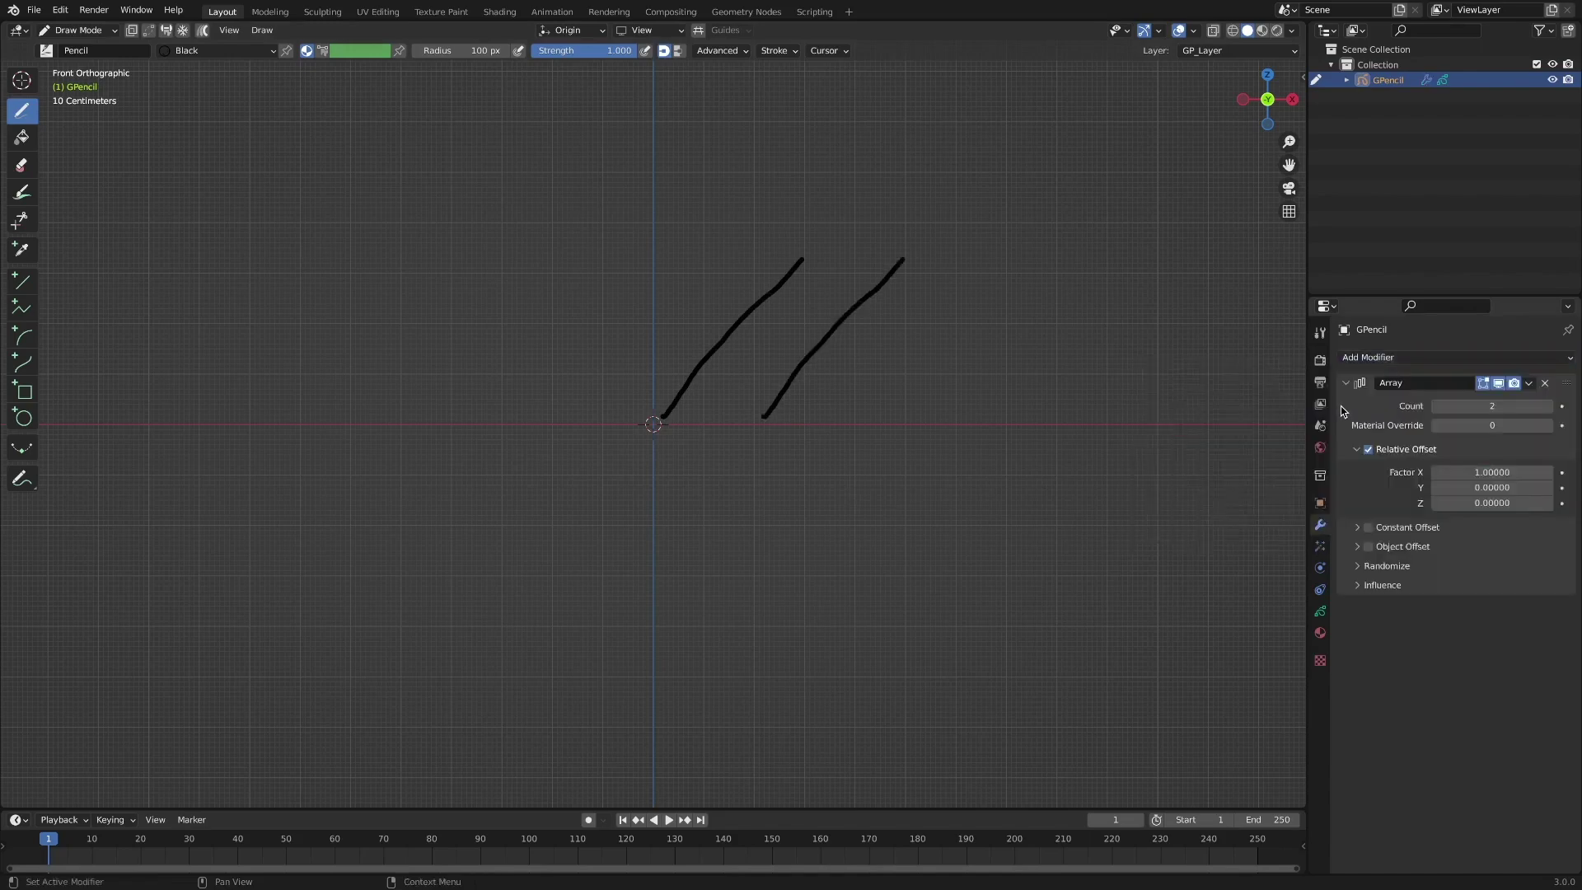
pyautogui.click(1511, 406)
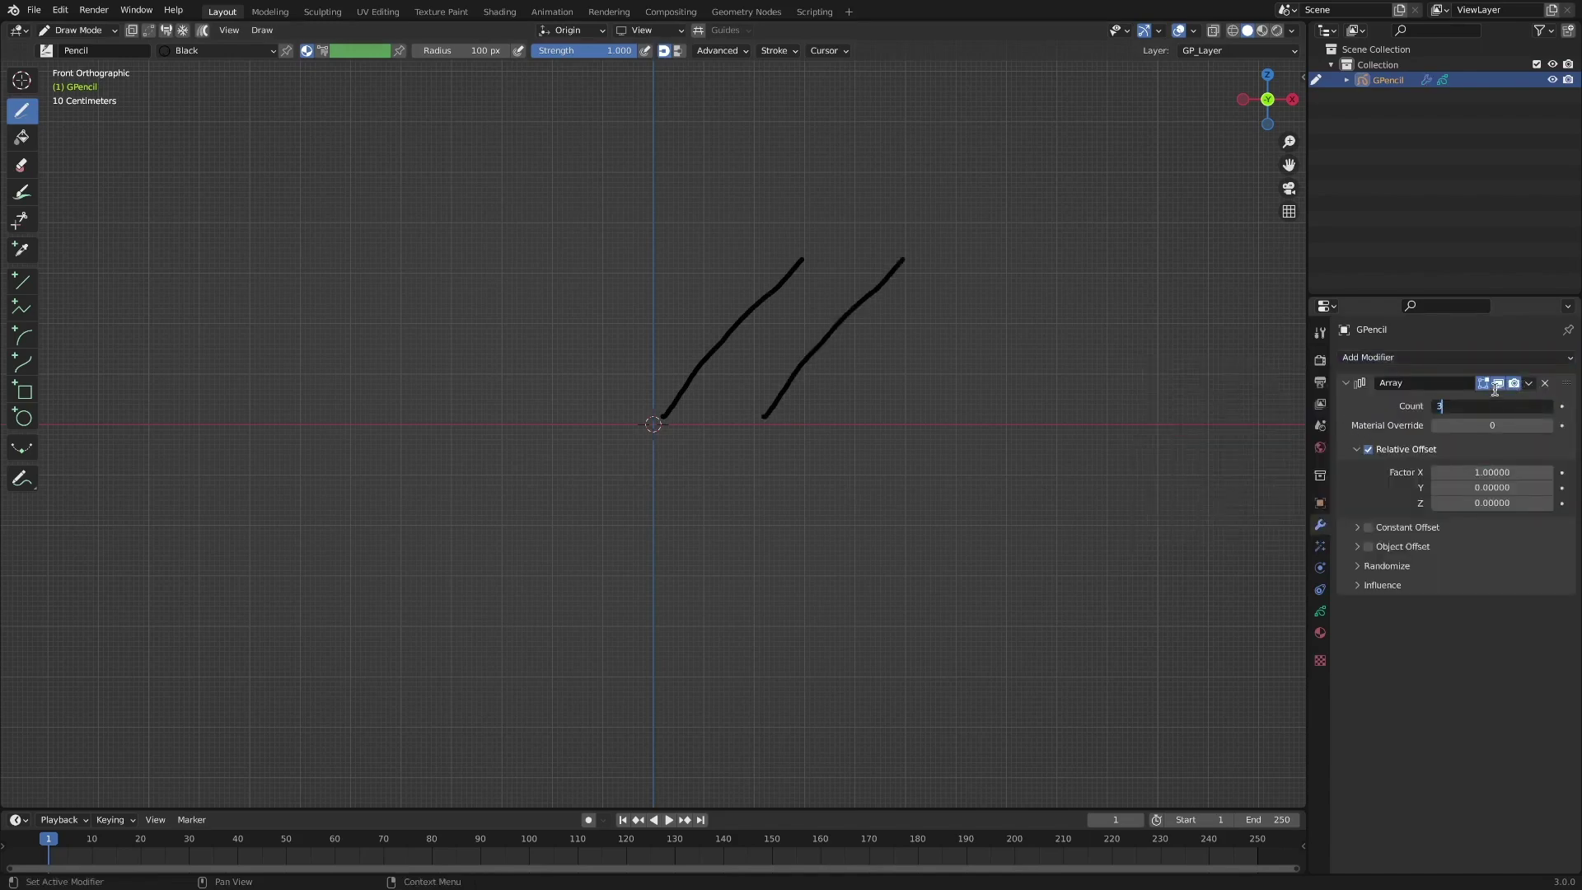
pyautogui.press('Return')
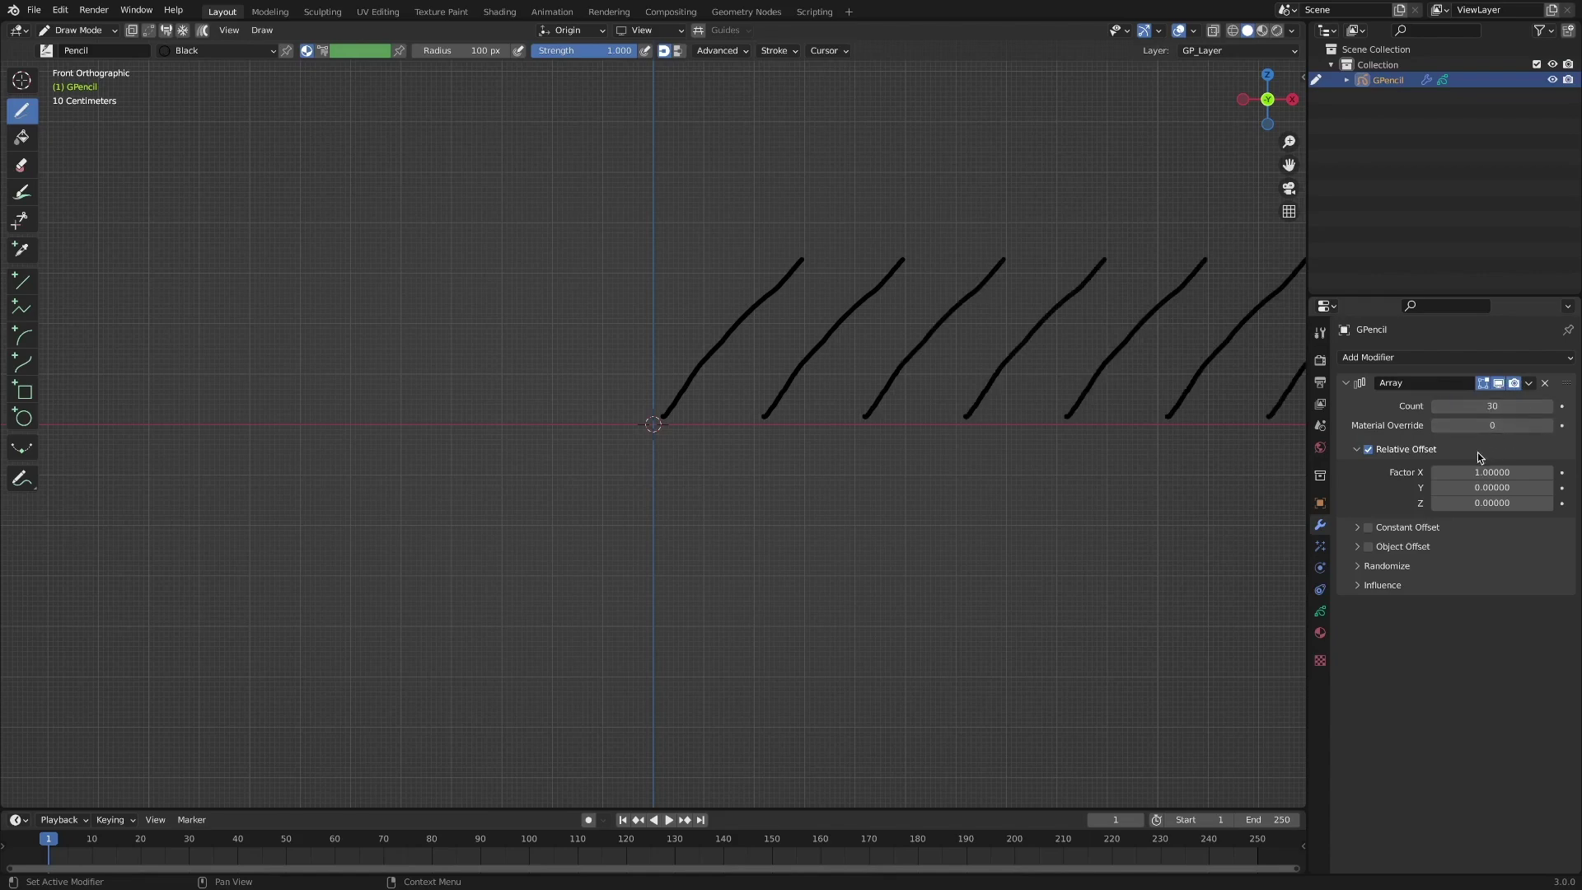
# Step: Disable the array's relative offset and set its randomized Y rotation to 360°
pyautogui.click(1369, 450)
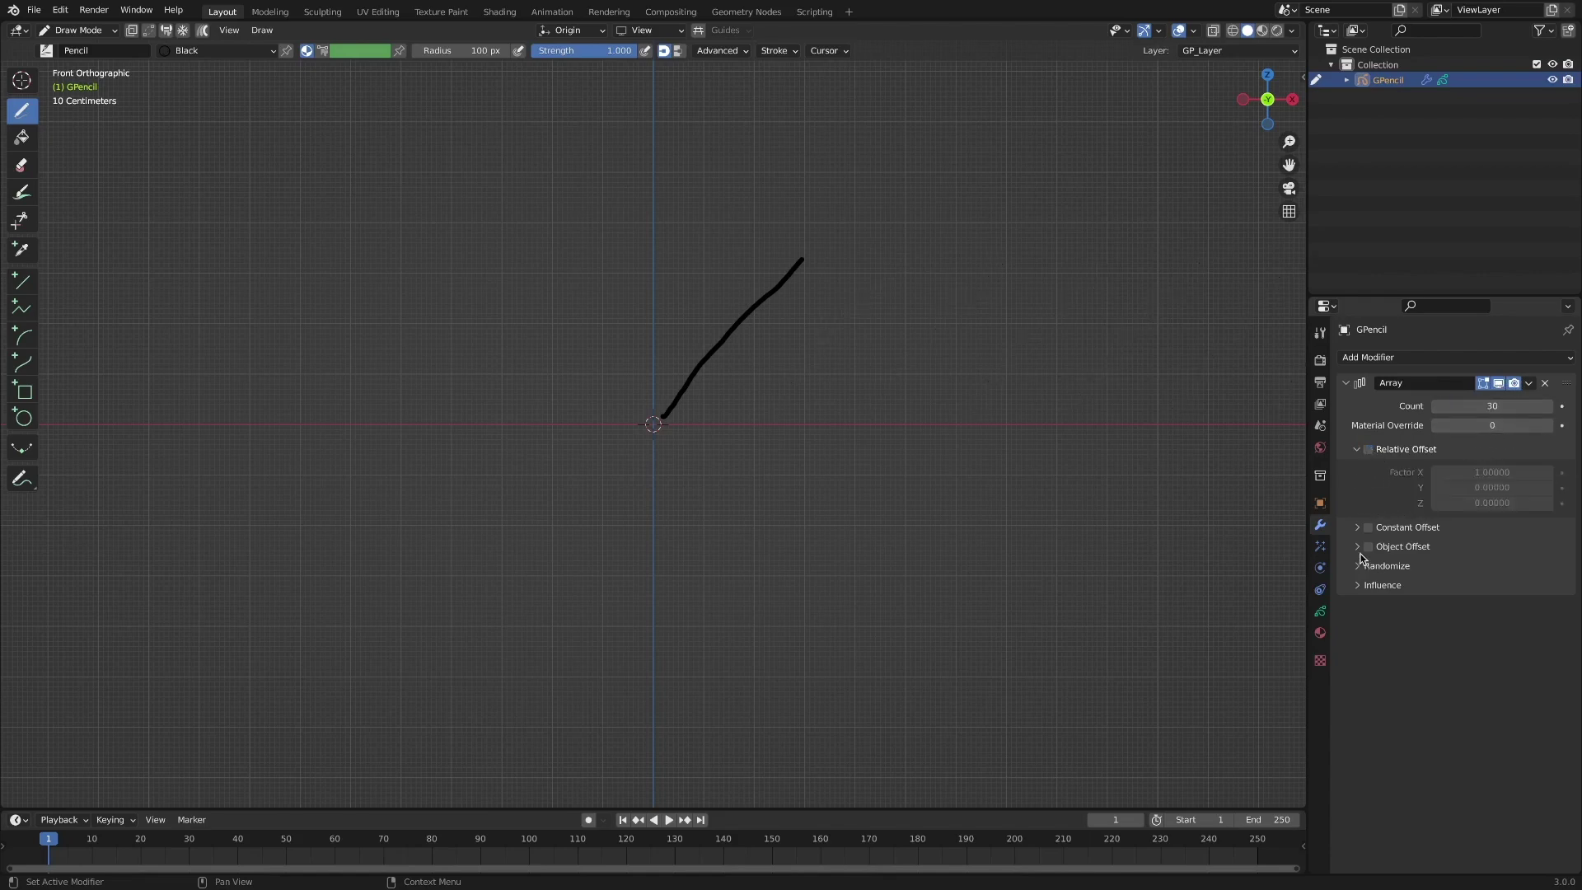
pyautogui.click(1357, 566)
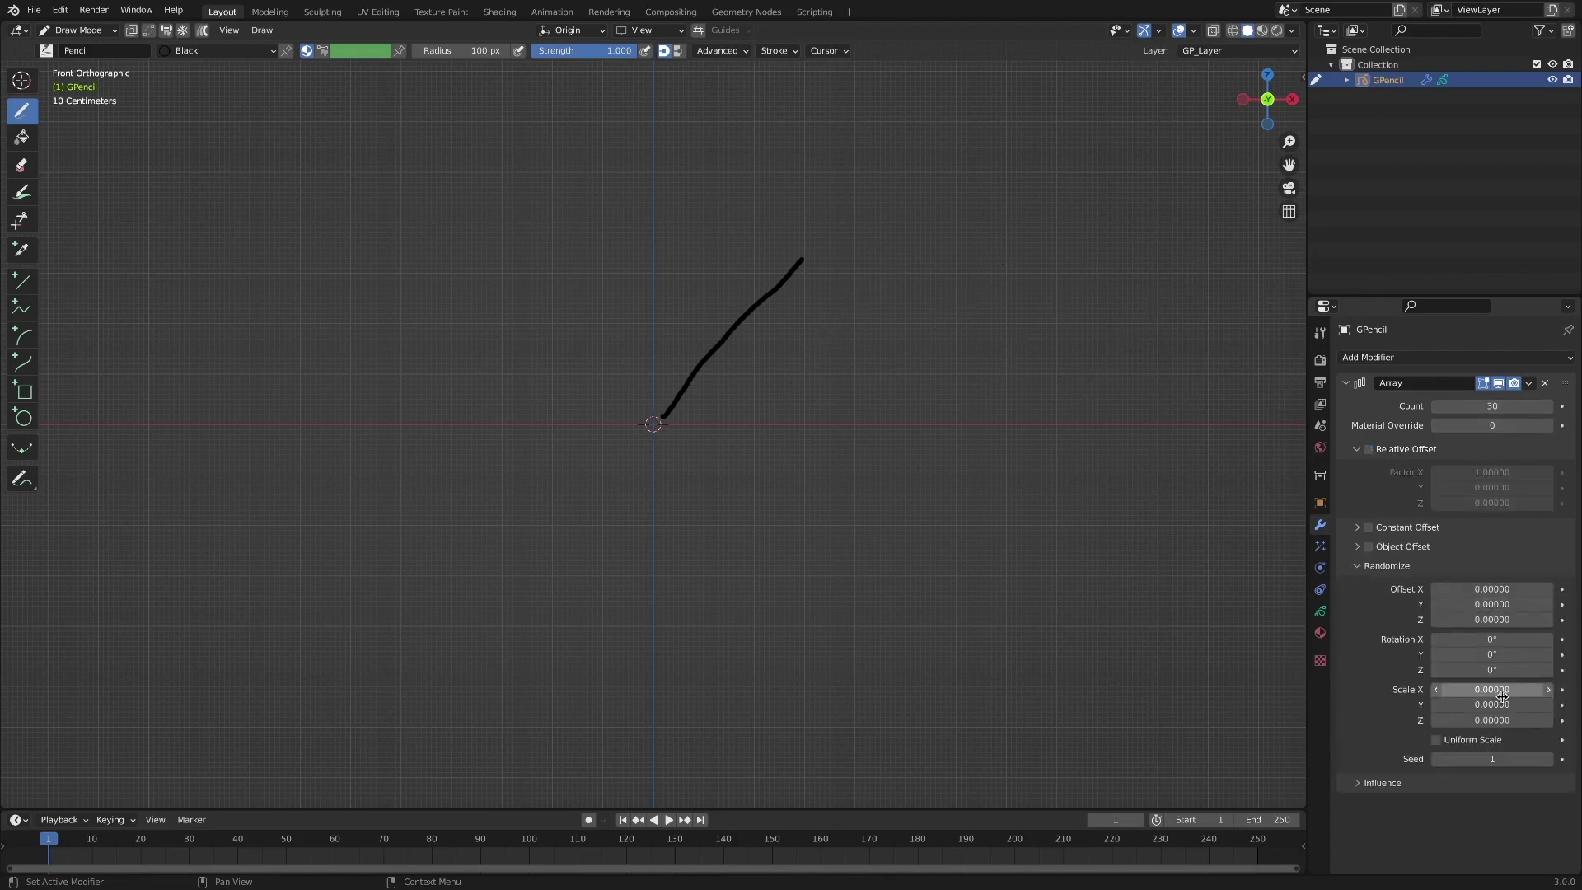
pyautogui.click(1501, 653)
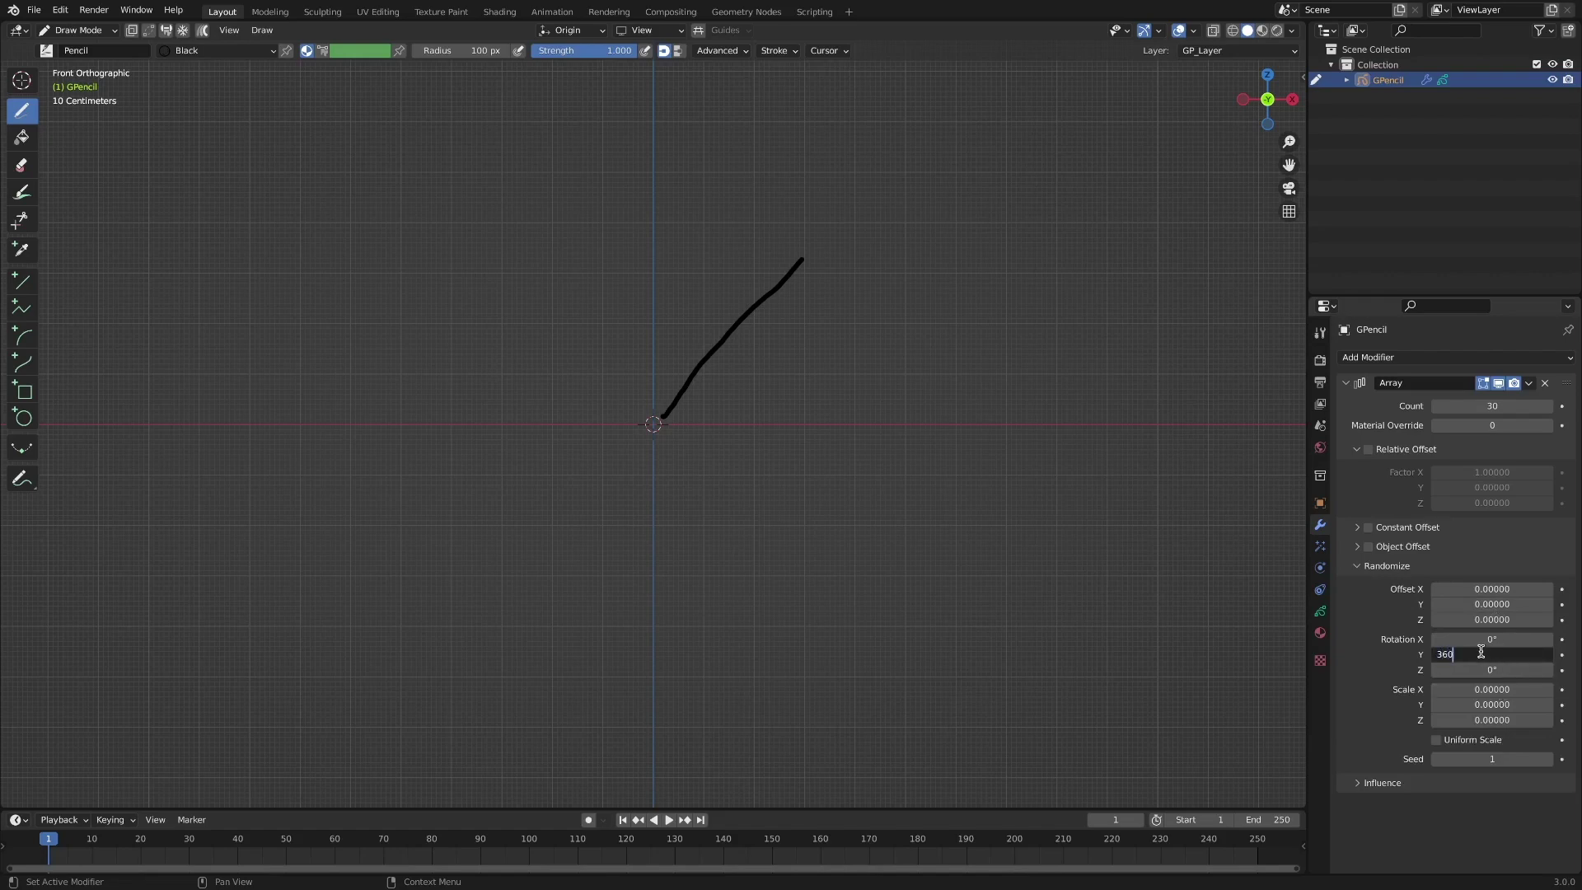
pyautogui.press('Return')
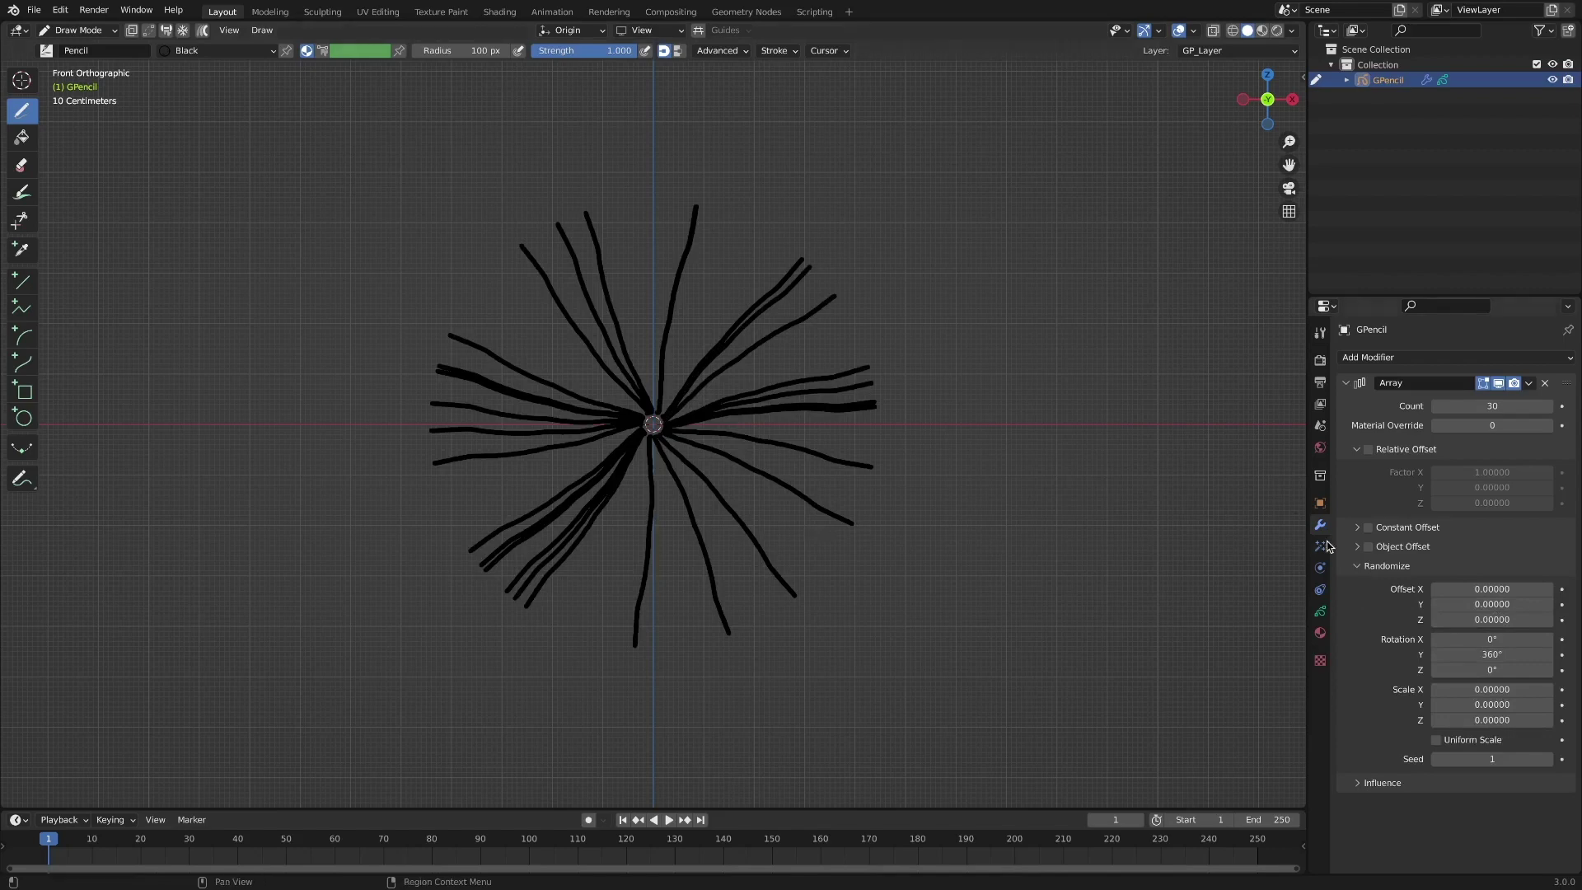
pyautogui.click(1348, 383)
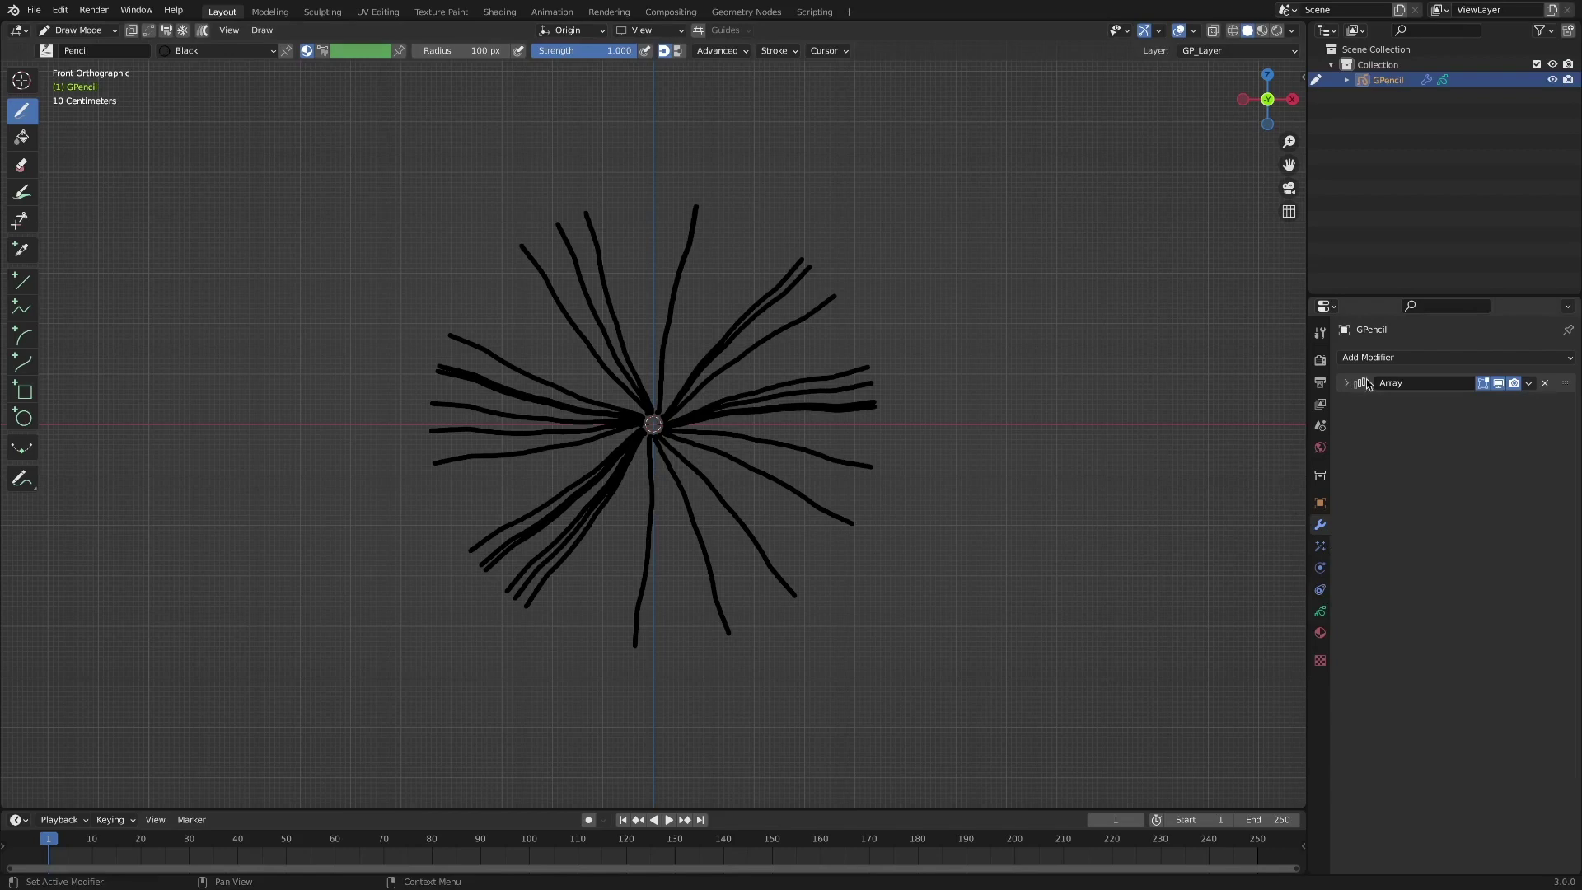
# Step: Add a Build modifier after the Array and play the animation
pyautogui.click(1450, 362)
pyautogui.click(1326, 421)
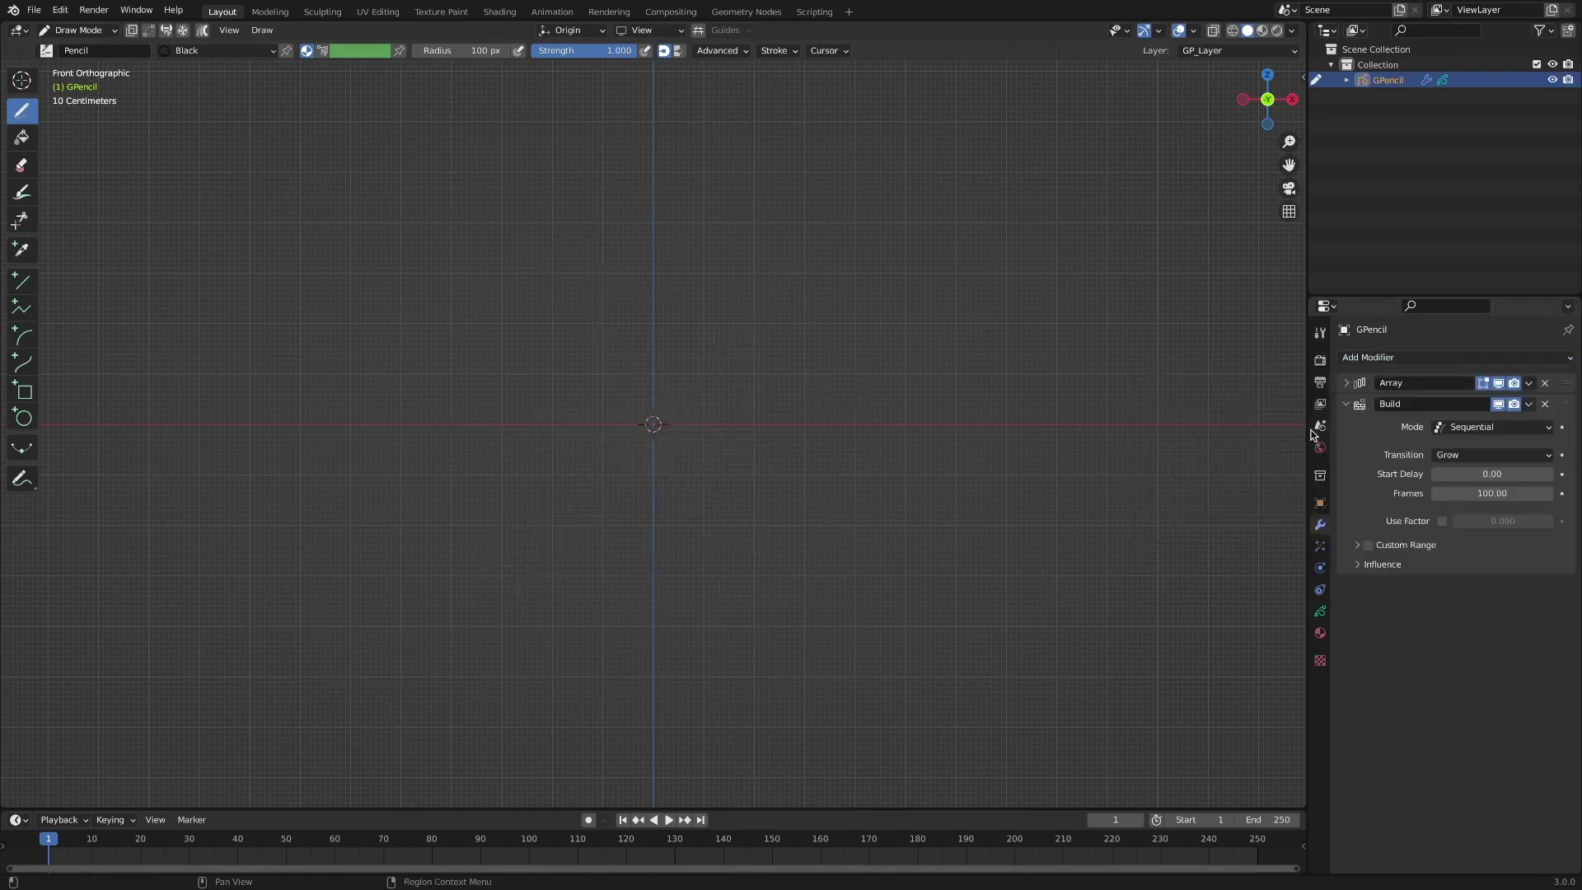
pyautogui.press('space')
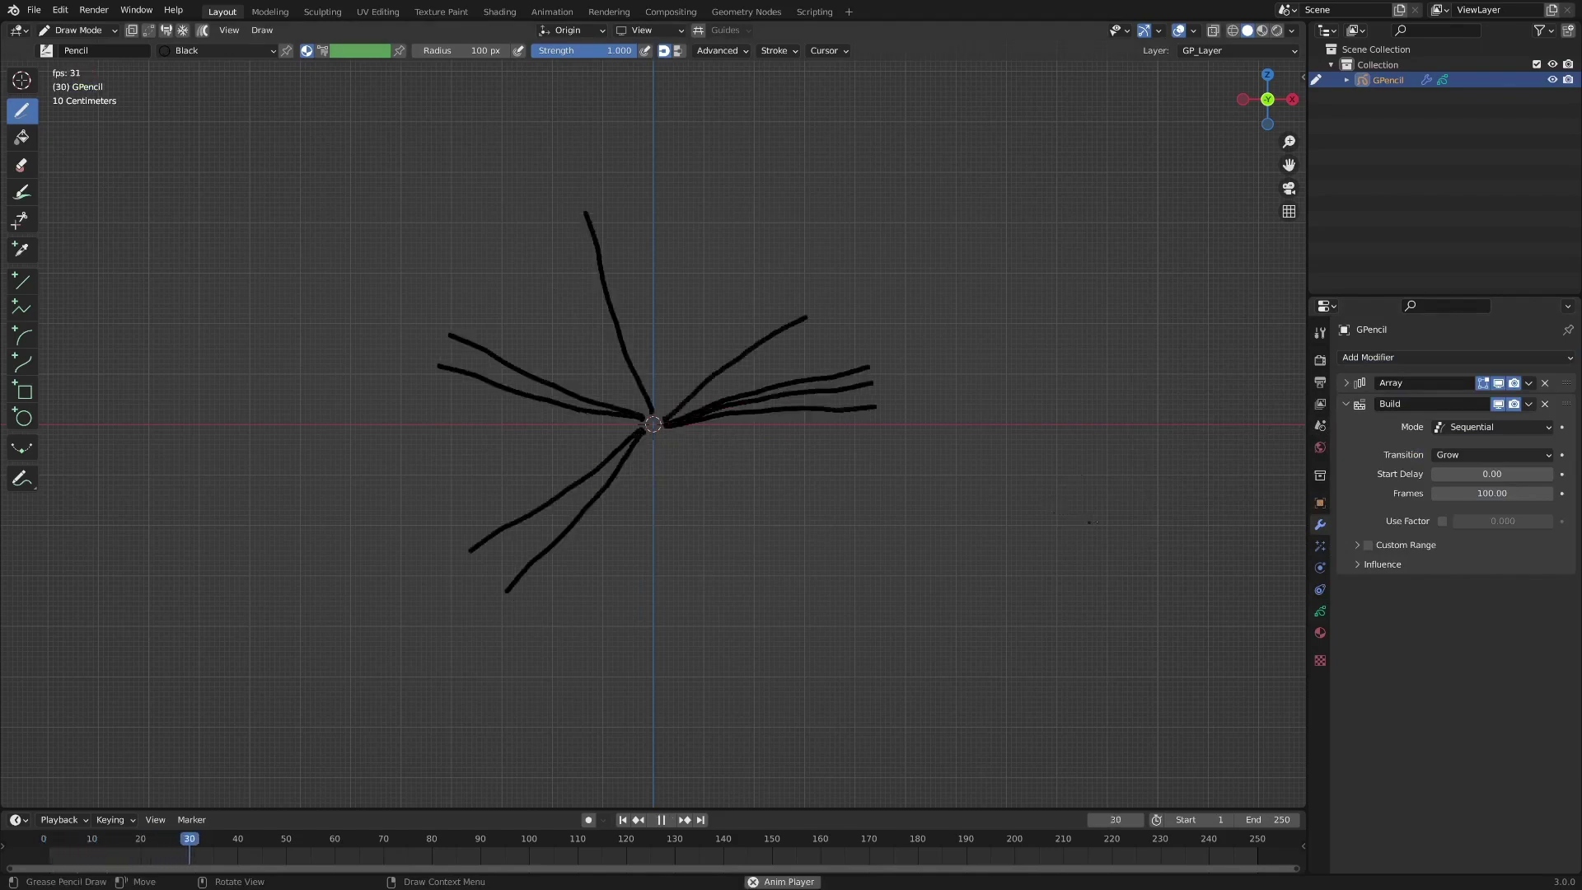
# Step: Set the Build modifier's mode to Concurrent and replay the animation from the first frame
pyautogui.click(1490, 428)
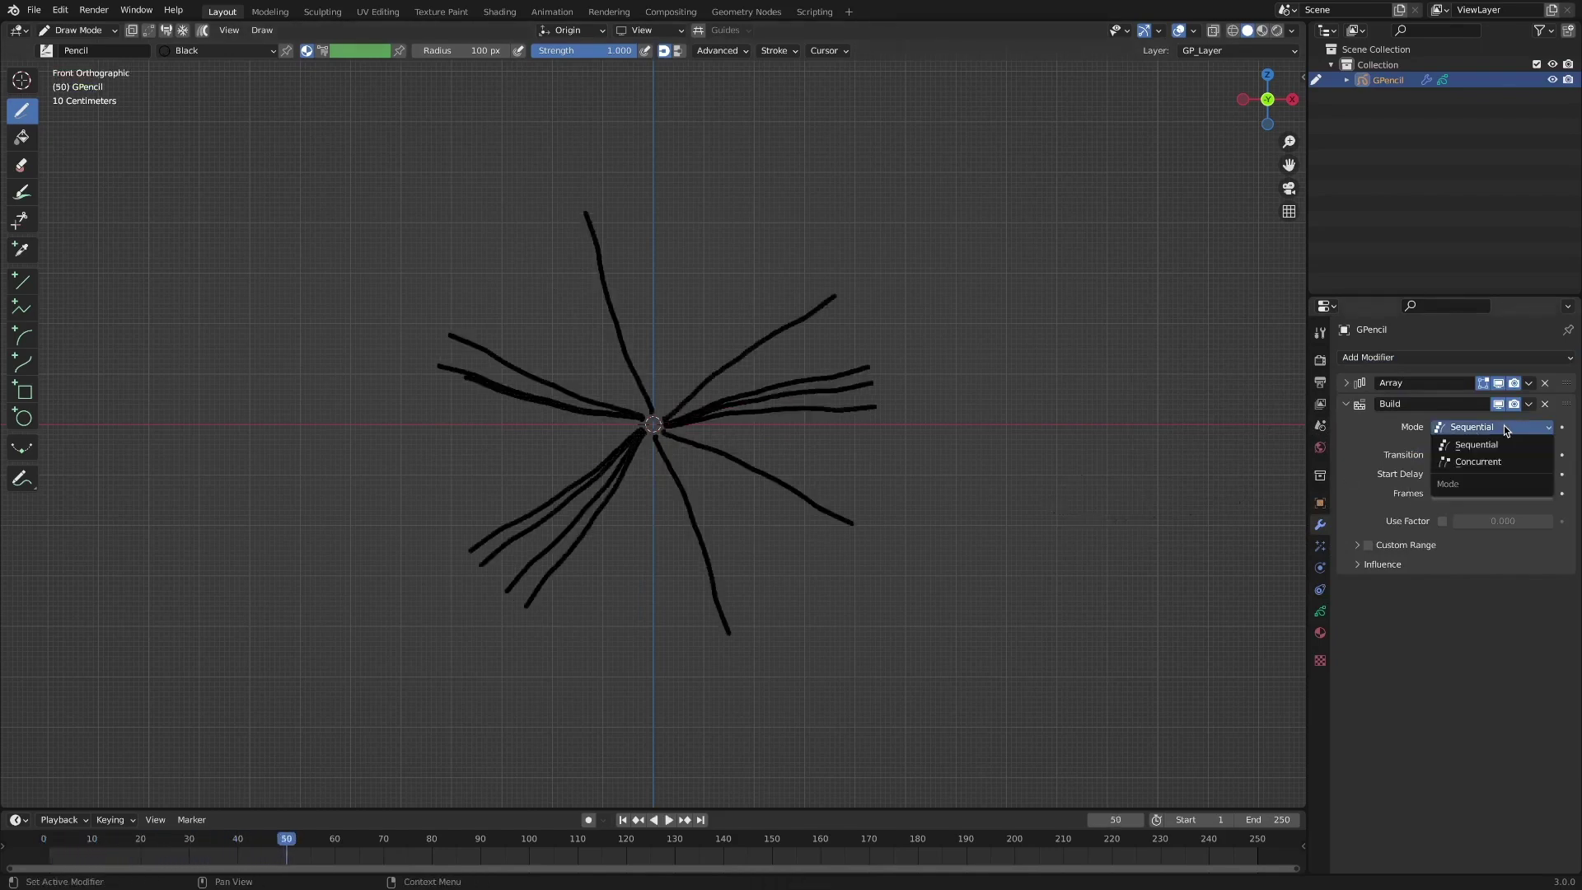
pyautogui.click(1500, 460)
pyautogui.hotkey('shift', 'Left')
pyautogui.press('space')
pyautogui.press('space')
# Step: Duplicate the Build modifier, set the copy's transition to Fade, and play the animation from the start
pyautogui.click(1530, 405)
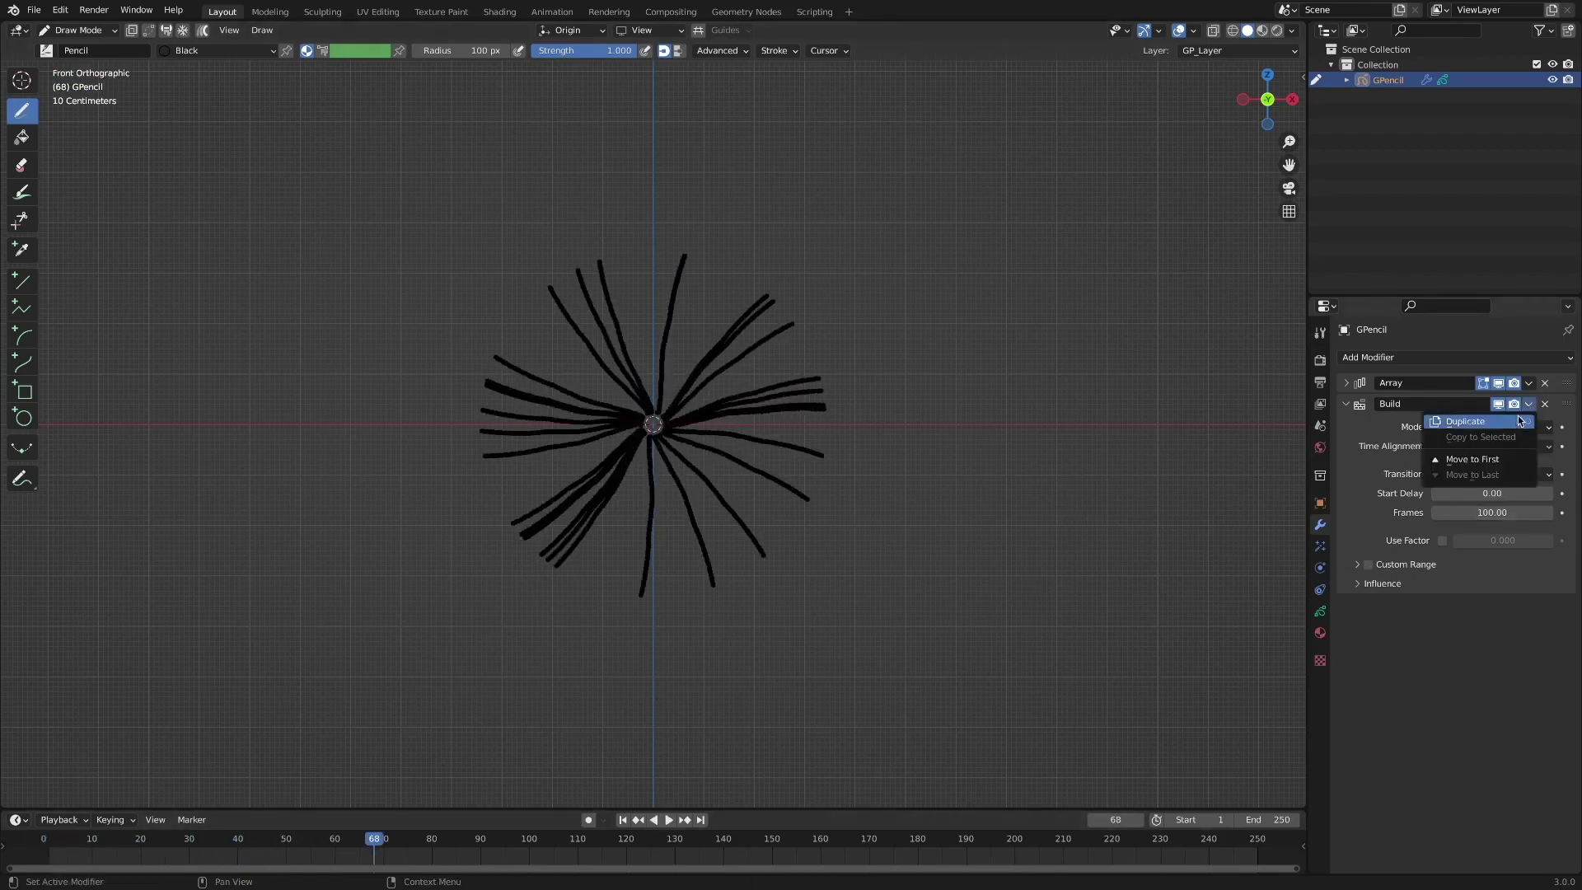
pyautogui.click(1514, 429)
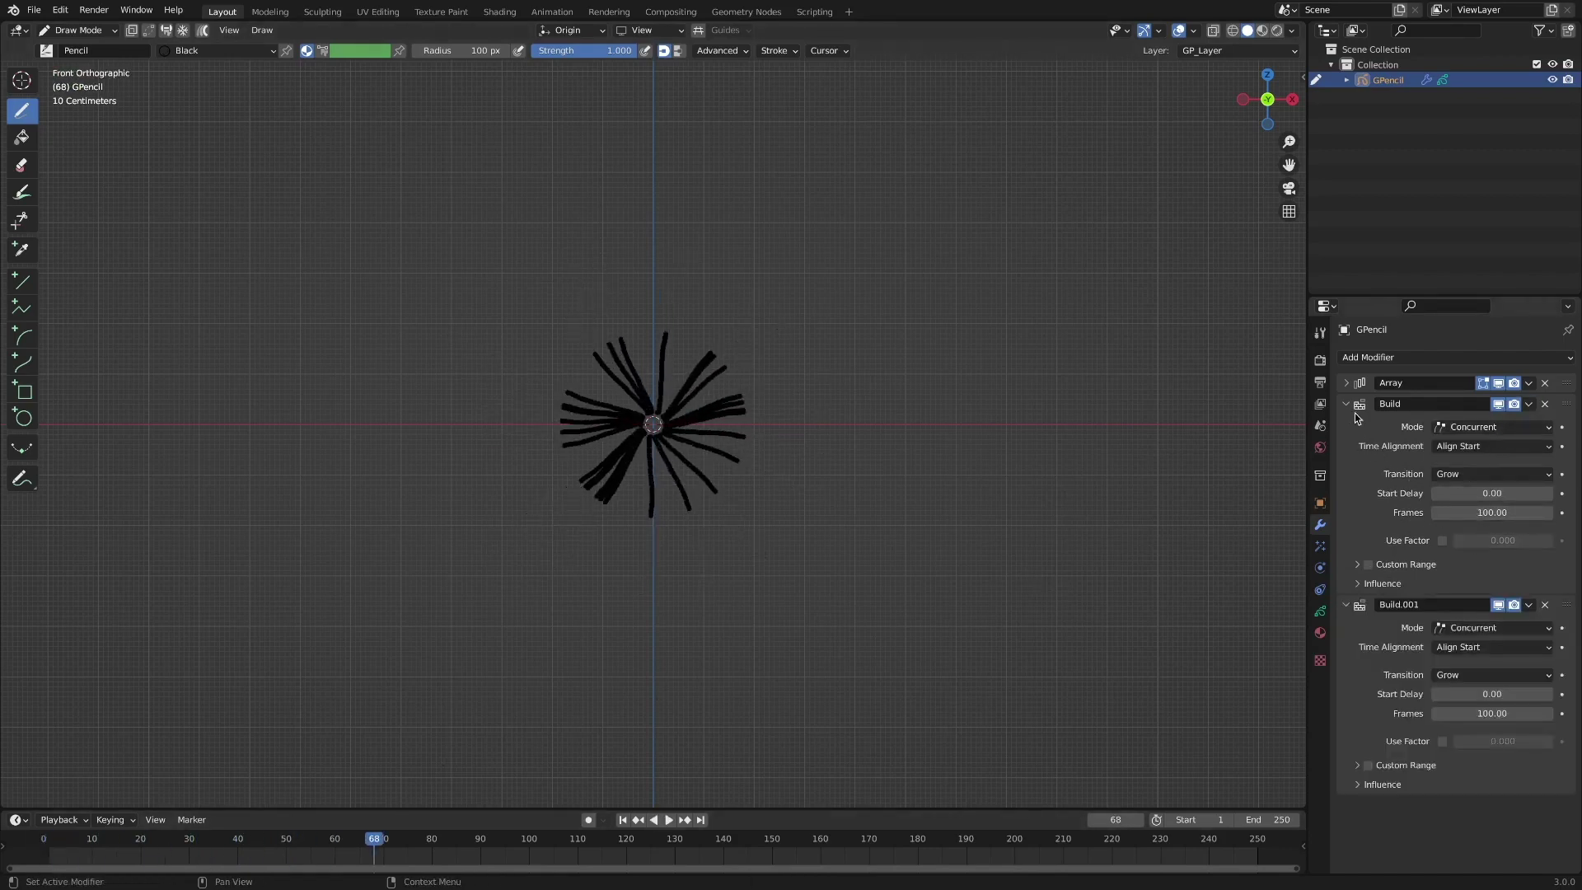
pyautogui.click(1503, 675)
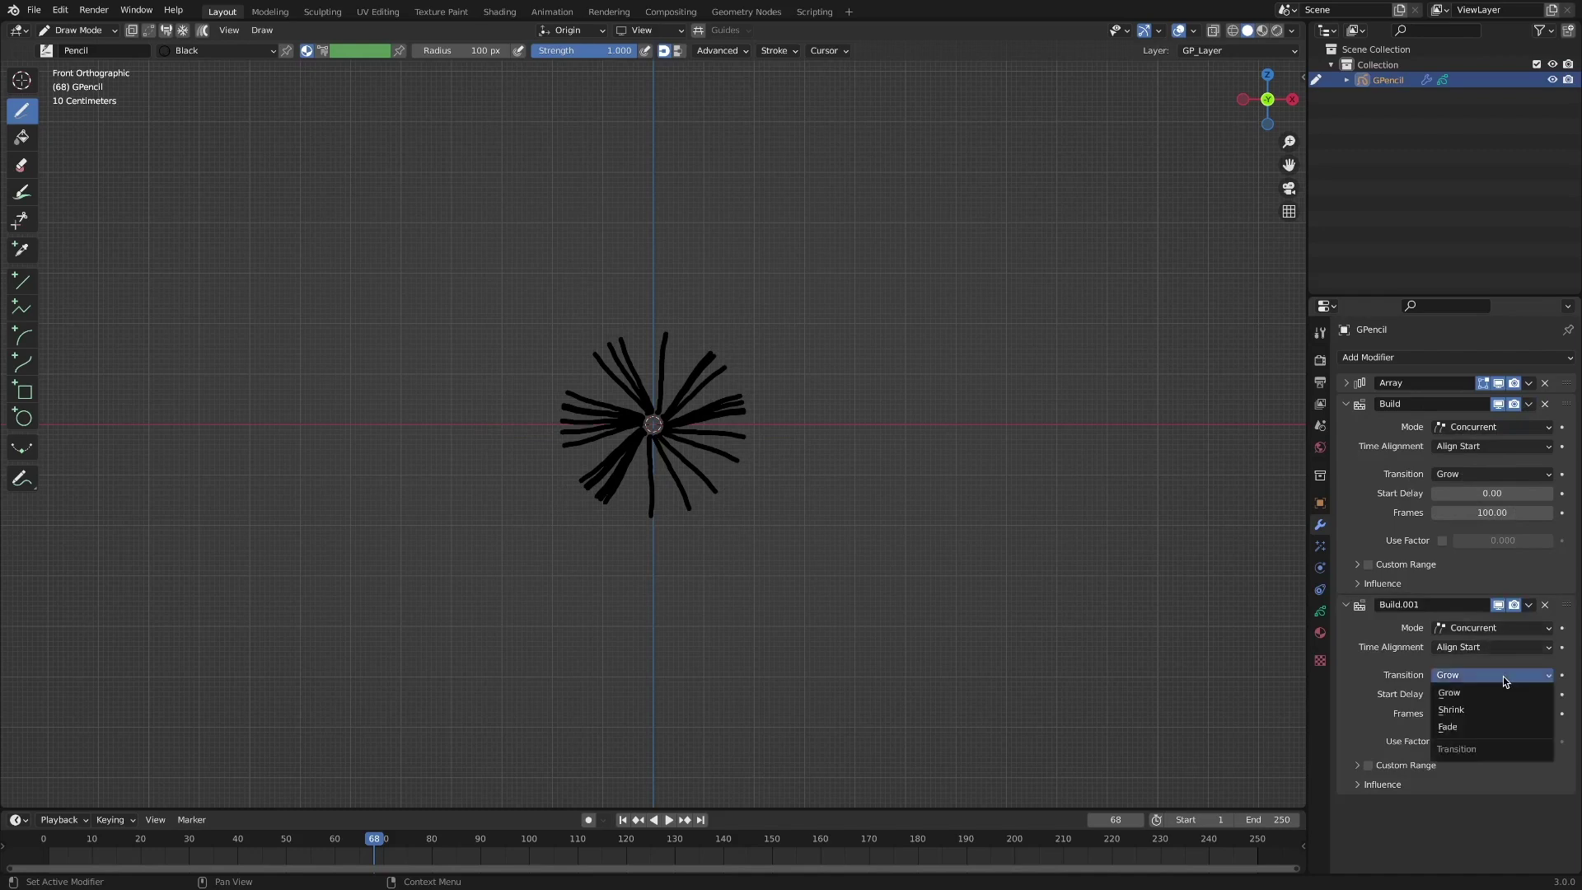
pyautogui.click(1495, 725)
pyautogui.moveTo(124, 845); pyautogui.dragTo(43, 847)
pyautogui.press('space')
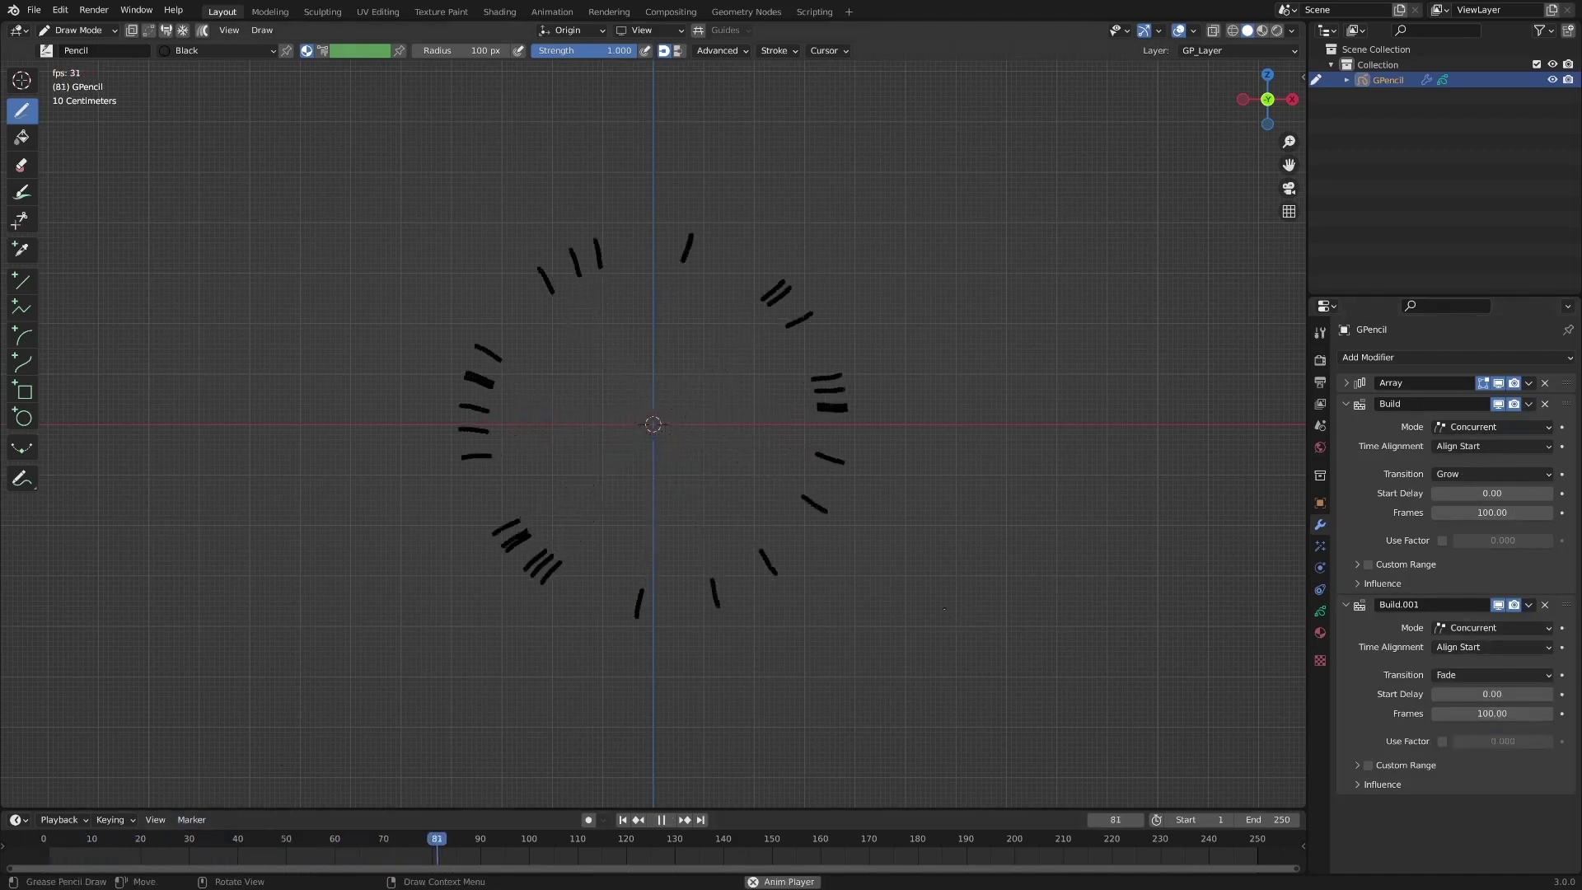
# Step: Set the preview range to about frames 0 to 112 and play the animation
pyautogui.press('space')
pyautogui.moveTo(92, 859); pyautogui.dragTo(588, 868)
pyautogui.press('p')
pyautogui.press('space')
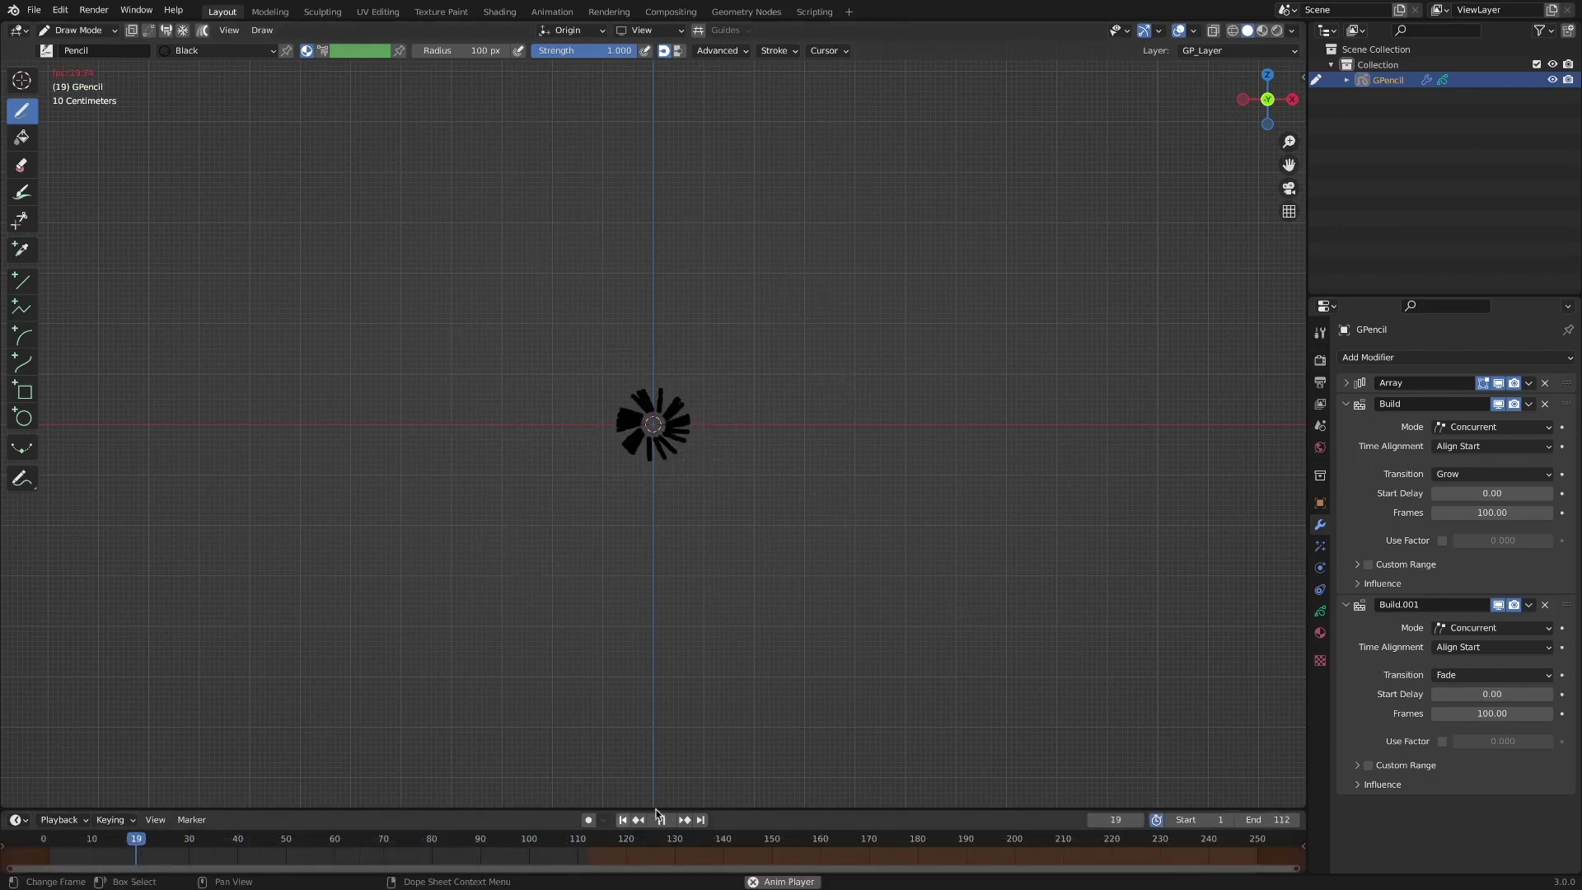
# Step: Set the second Build modifier's start delay to 7 and replay the animation
pyautogui.press('space')
pyautogui.click(1503, 693)
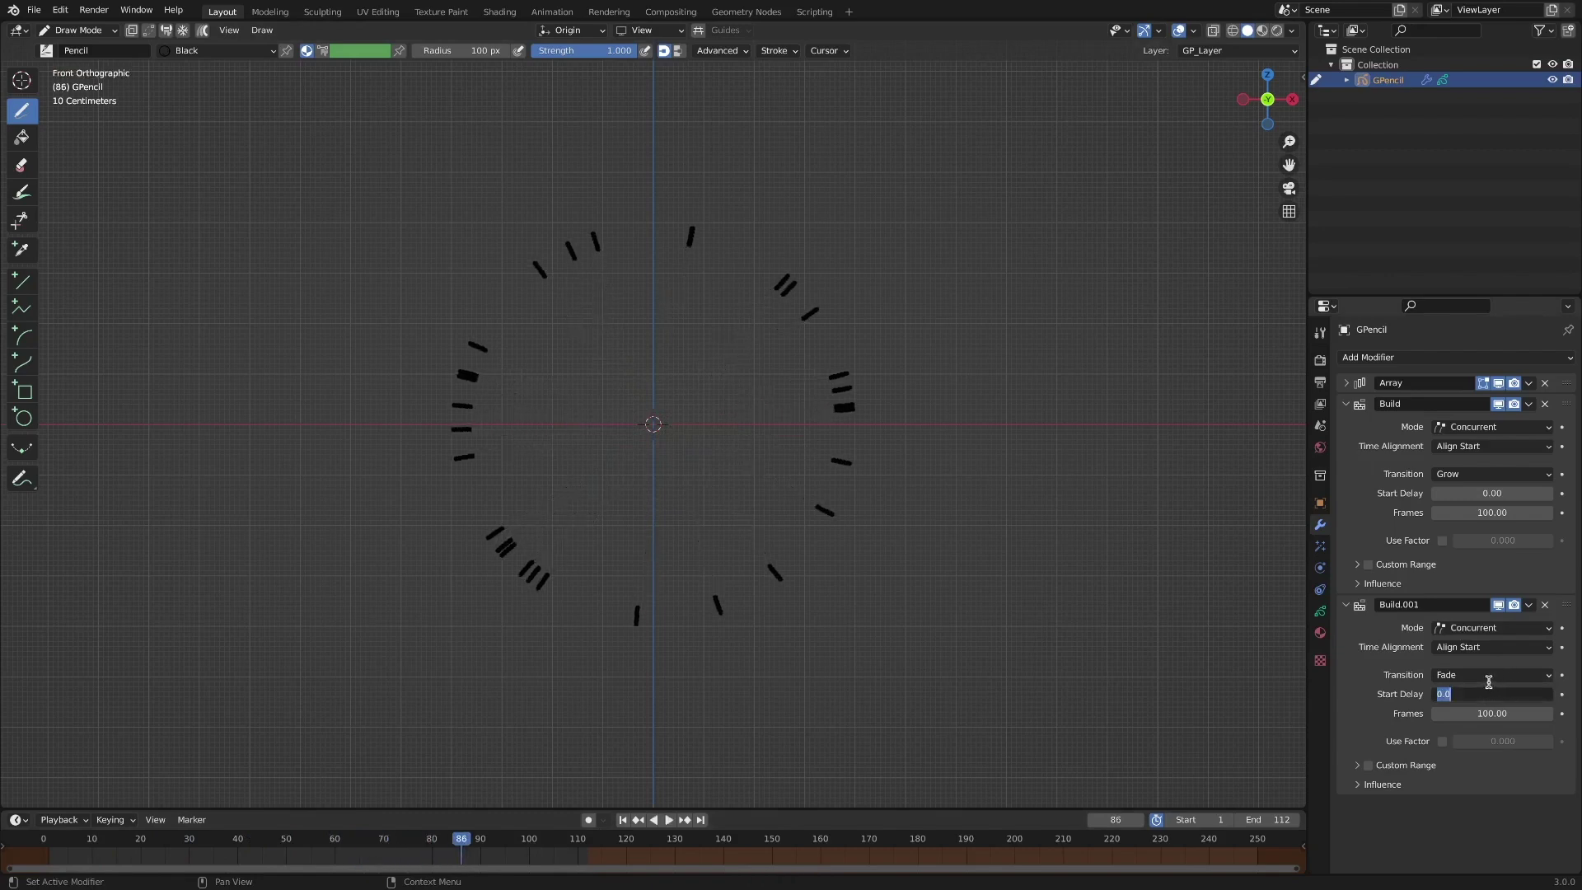
pyautogui.write('7')
pyautogui.press('Return')
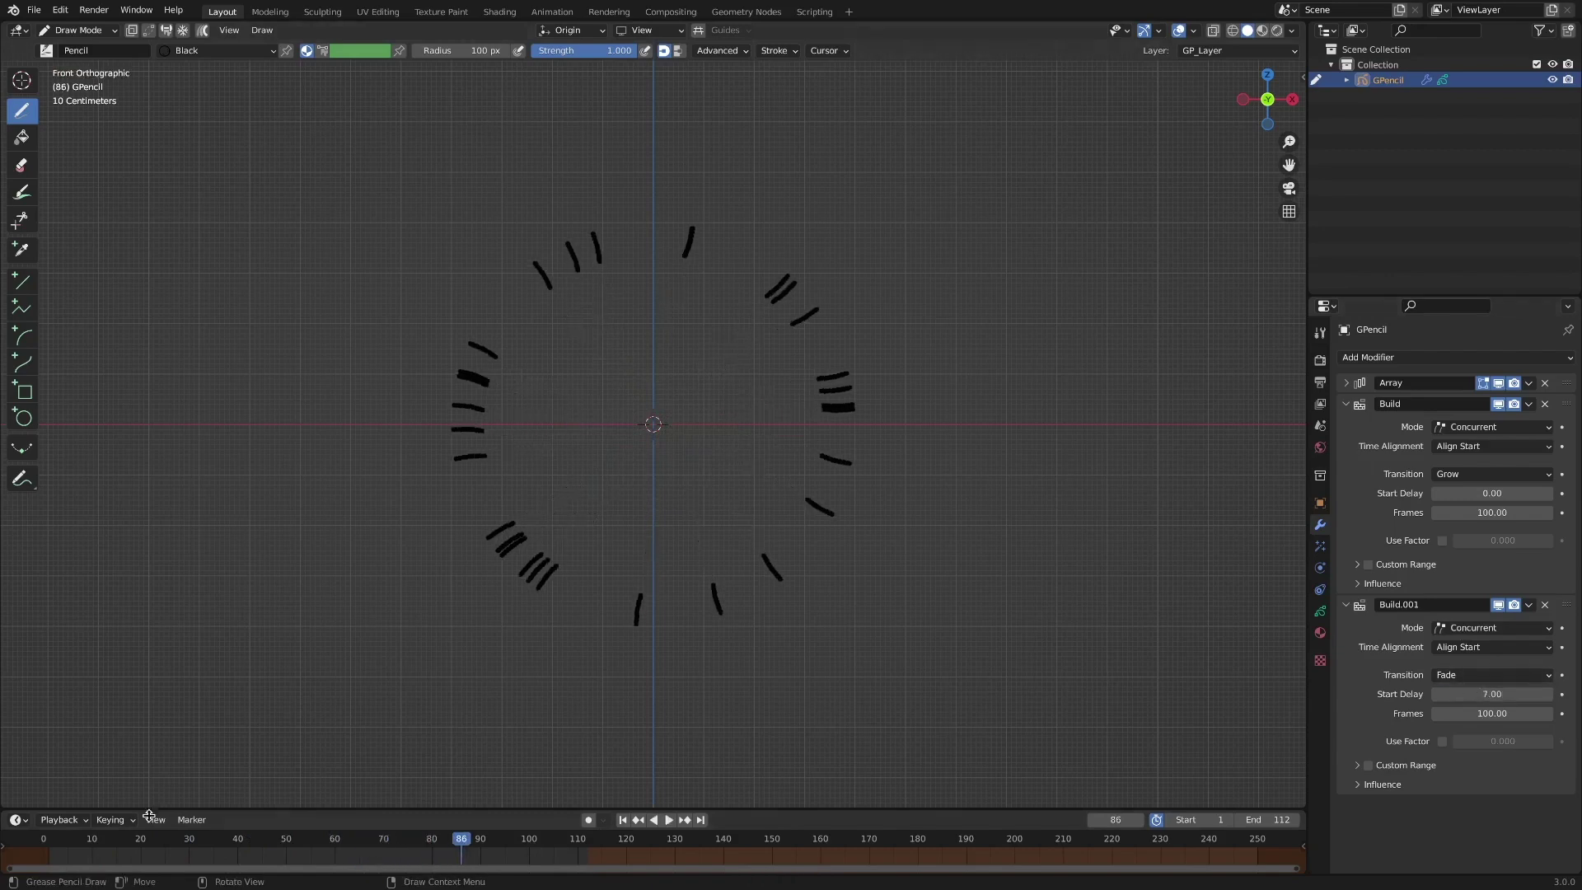
pyautogui.press('space')
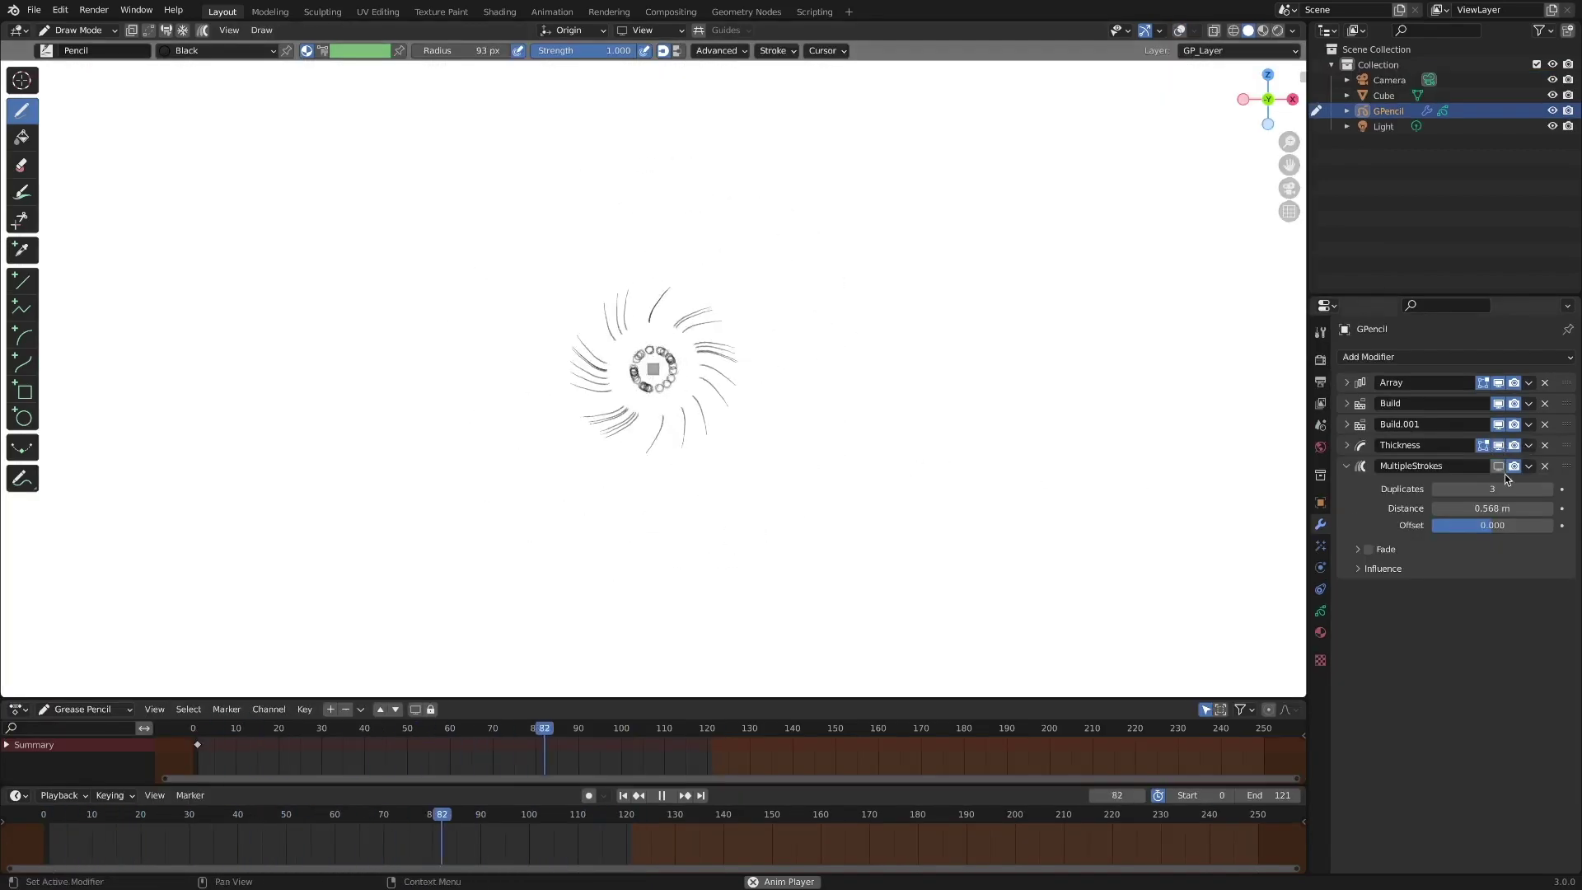
# Step: Enable the MultipleStrokes modifier in the viewport and collapse the Thickness modifier's settings
pyautogui.click(1498, 466)
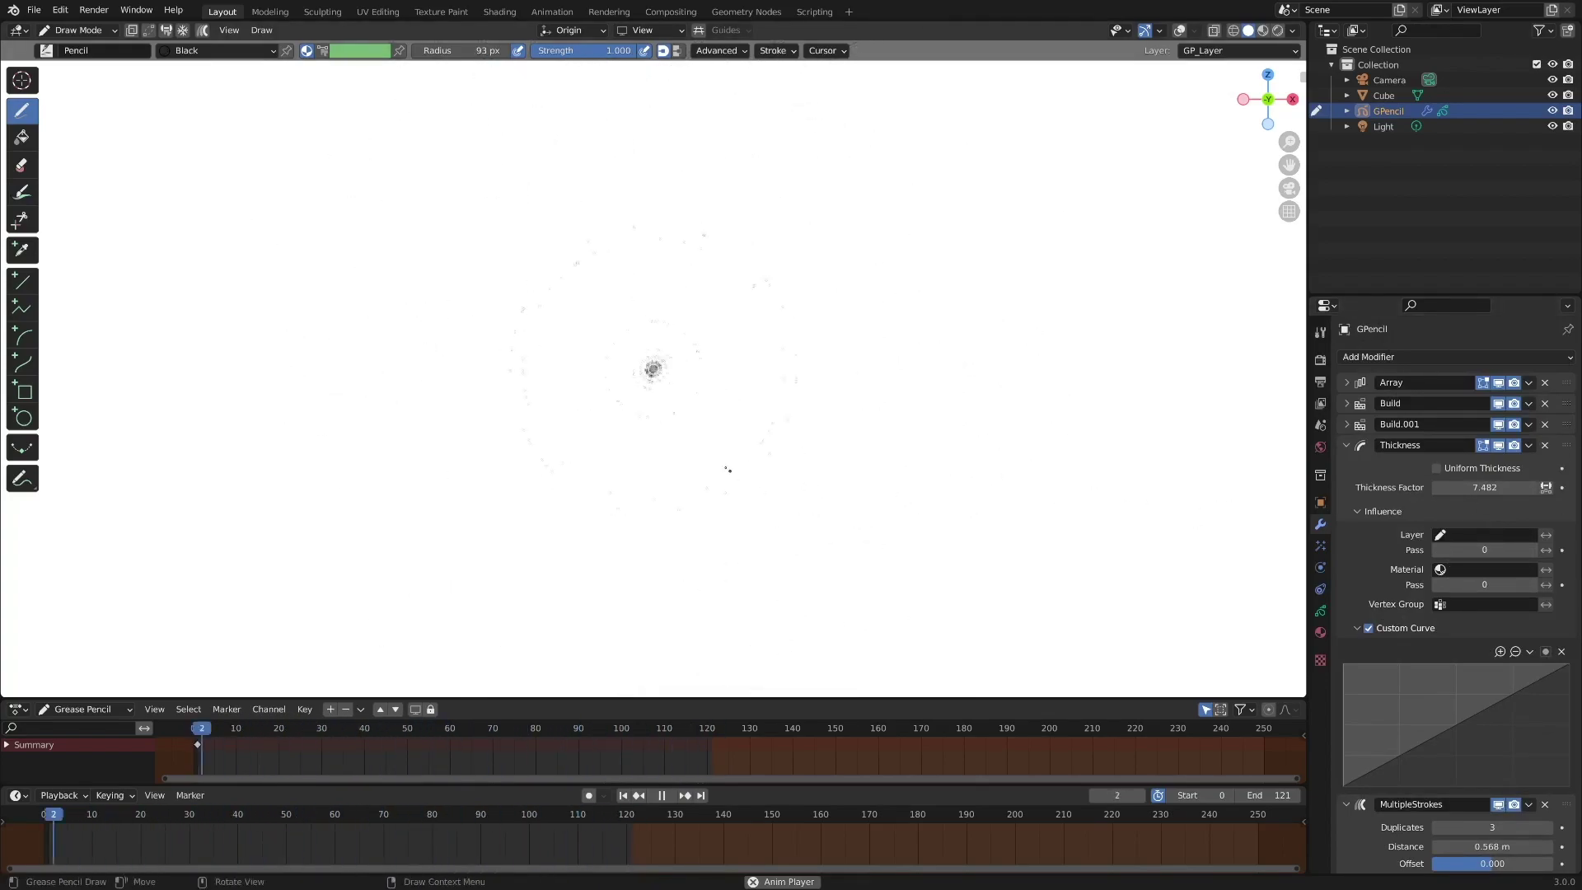
pyautogui.click(1346, 445)
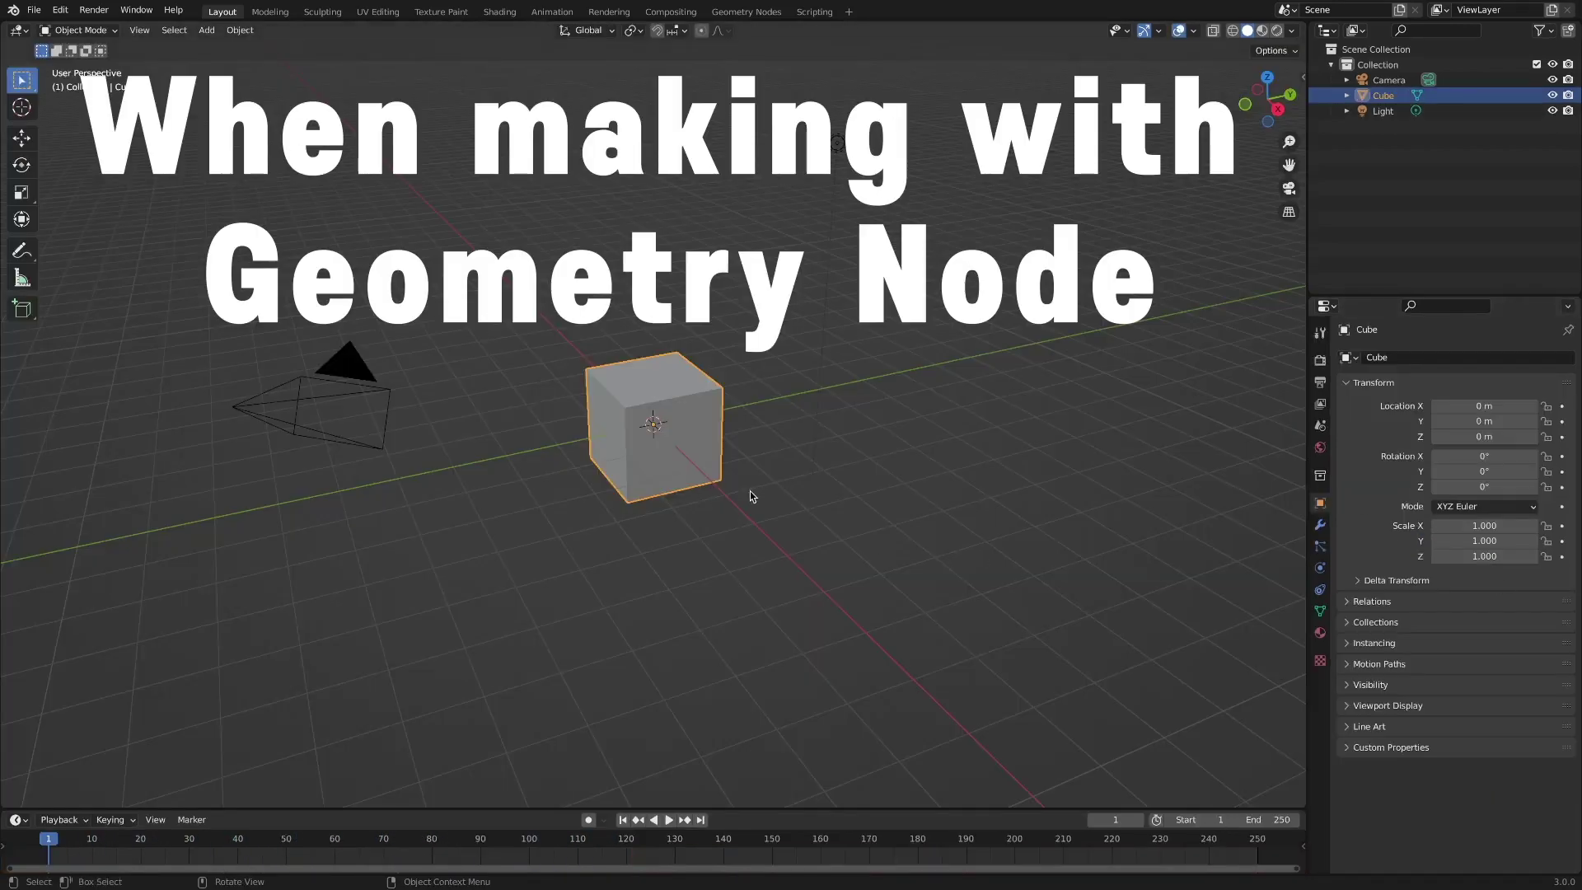
# Step: Delete the default cube and add a Bezier curve at the scene origin
pyautogui.press('x')
pyautogui.click(703, 474)
pyautogui.hotkey('shift', 'a')
pyautogui.moveTo(698, 450)
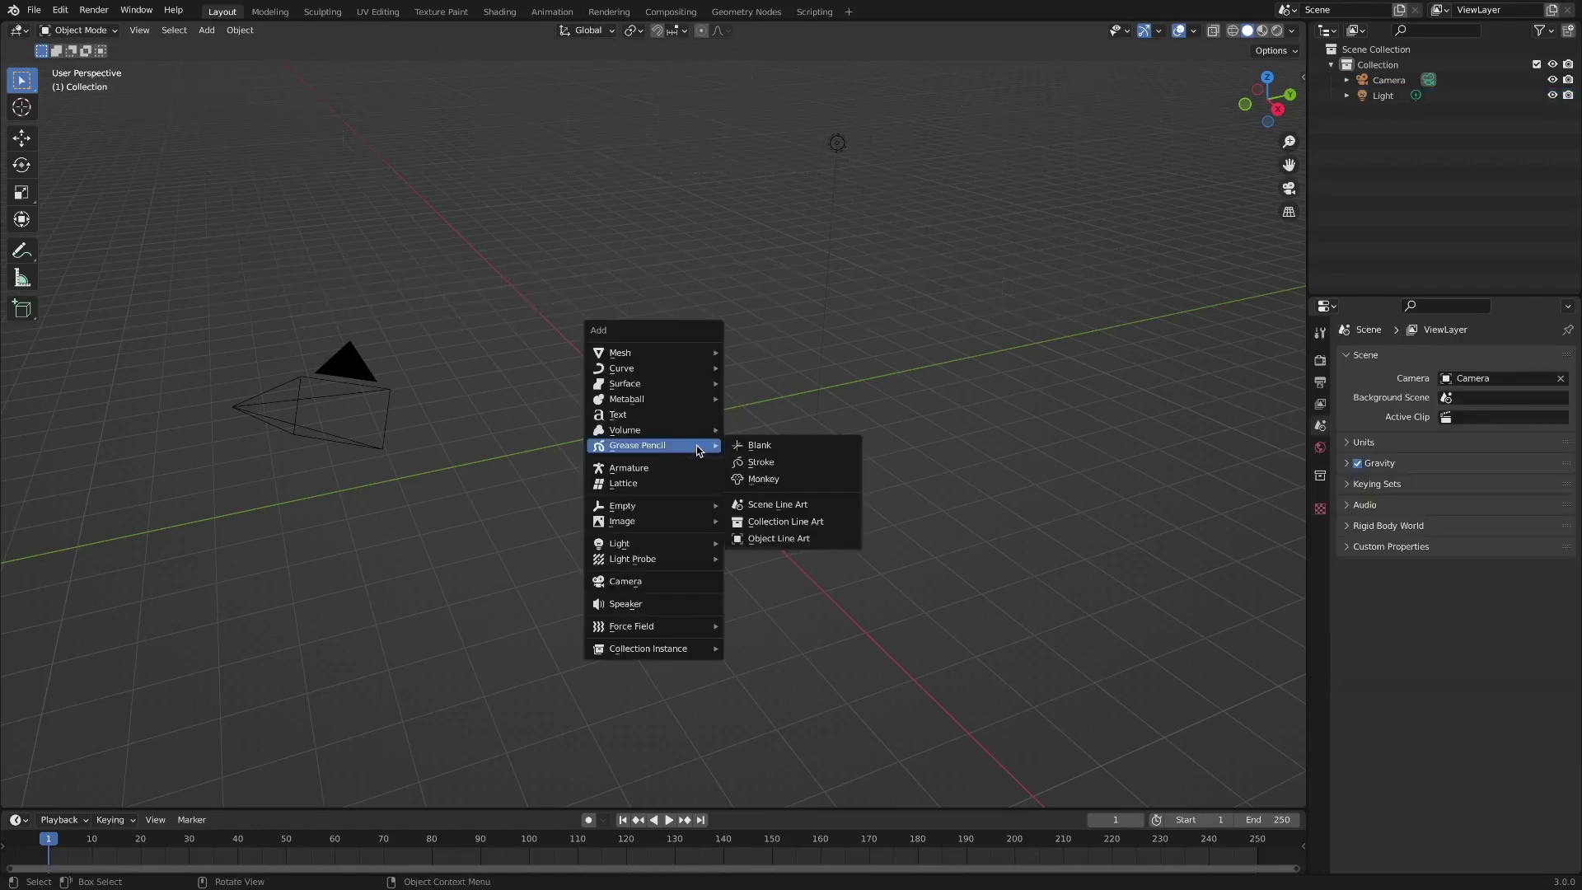
pyautogui.moveTo(686, 368)
pyautogui.click(798, 369)
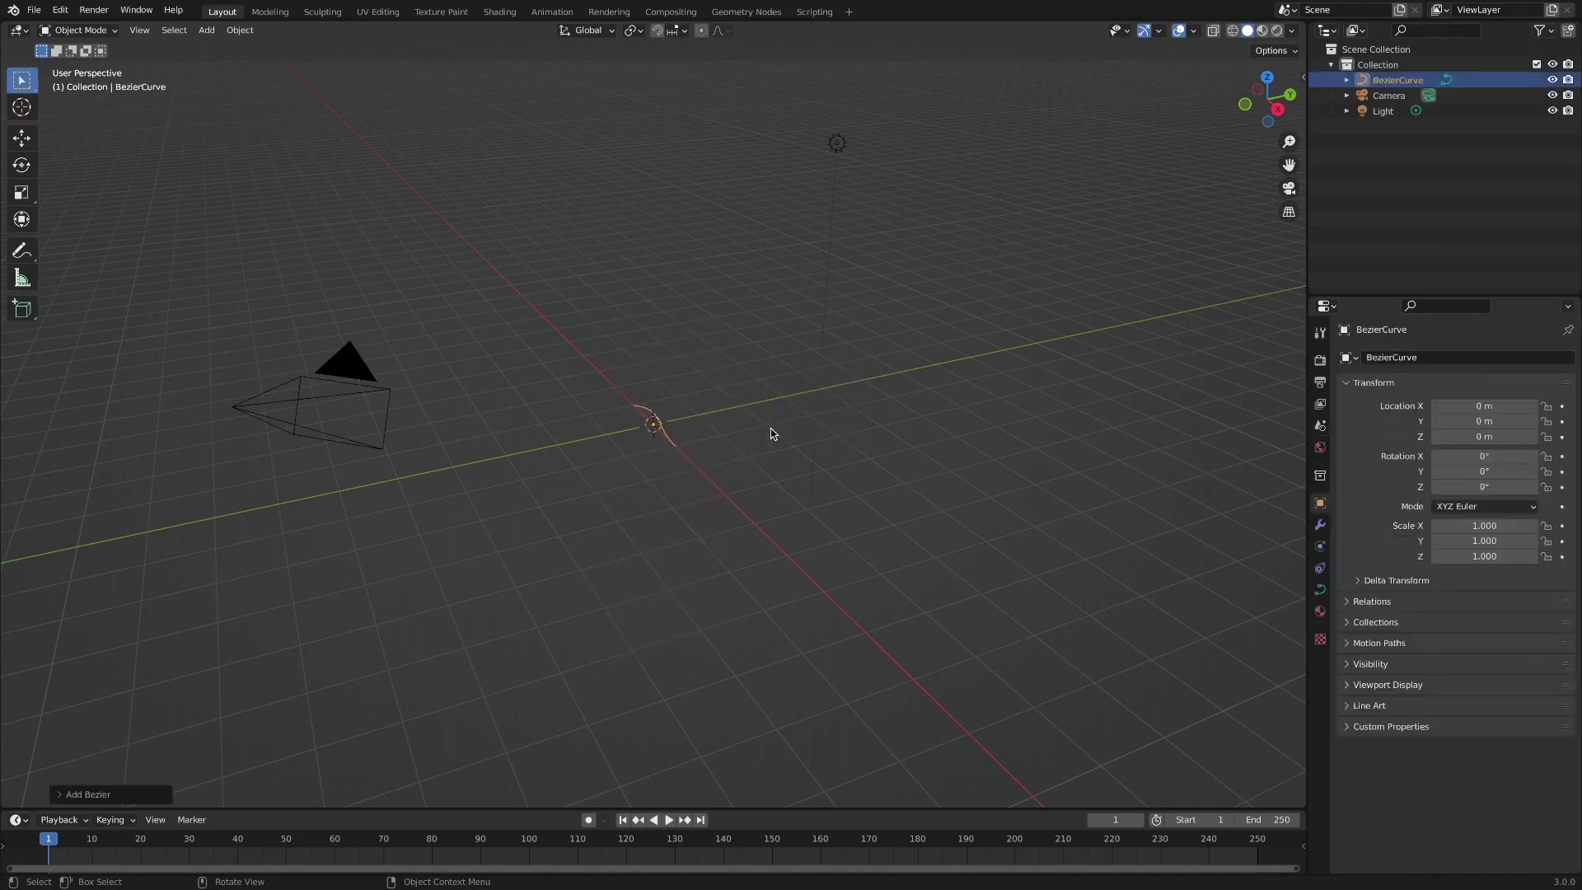
# Step: Create a new Geometry Nodes tree for the Bezier curve, with the viewport in front view
pyautogui.click(746, 11)
pyautogui.press('KP_1')
pyautogui.scroll(3, 951, 352)
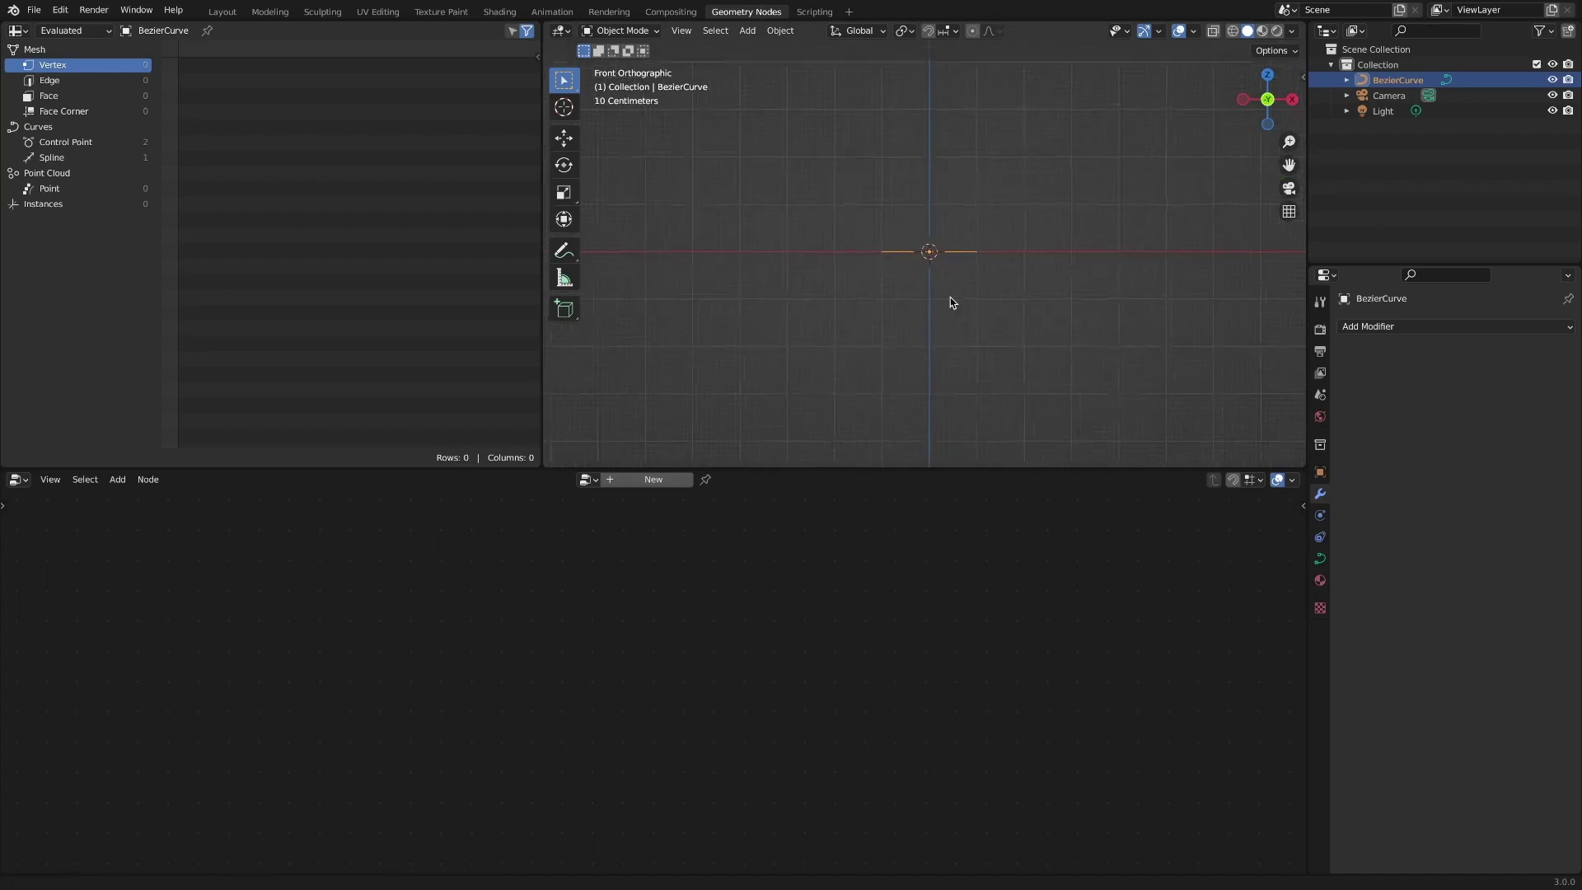
pyautogui.click(651, 480)
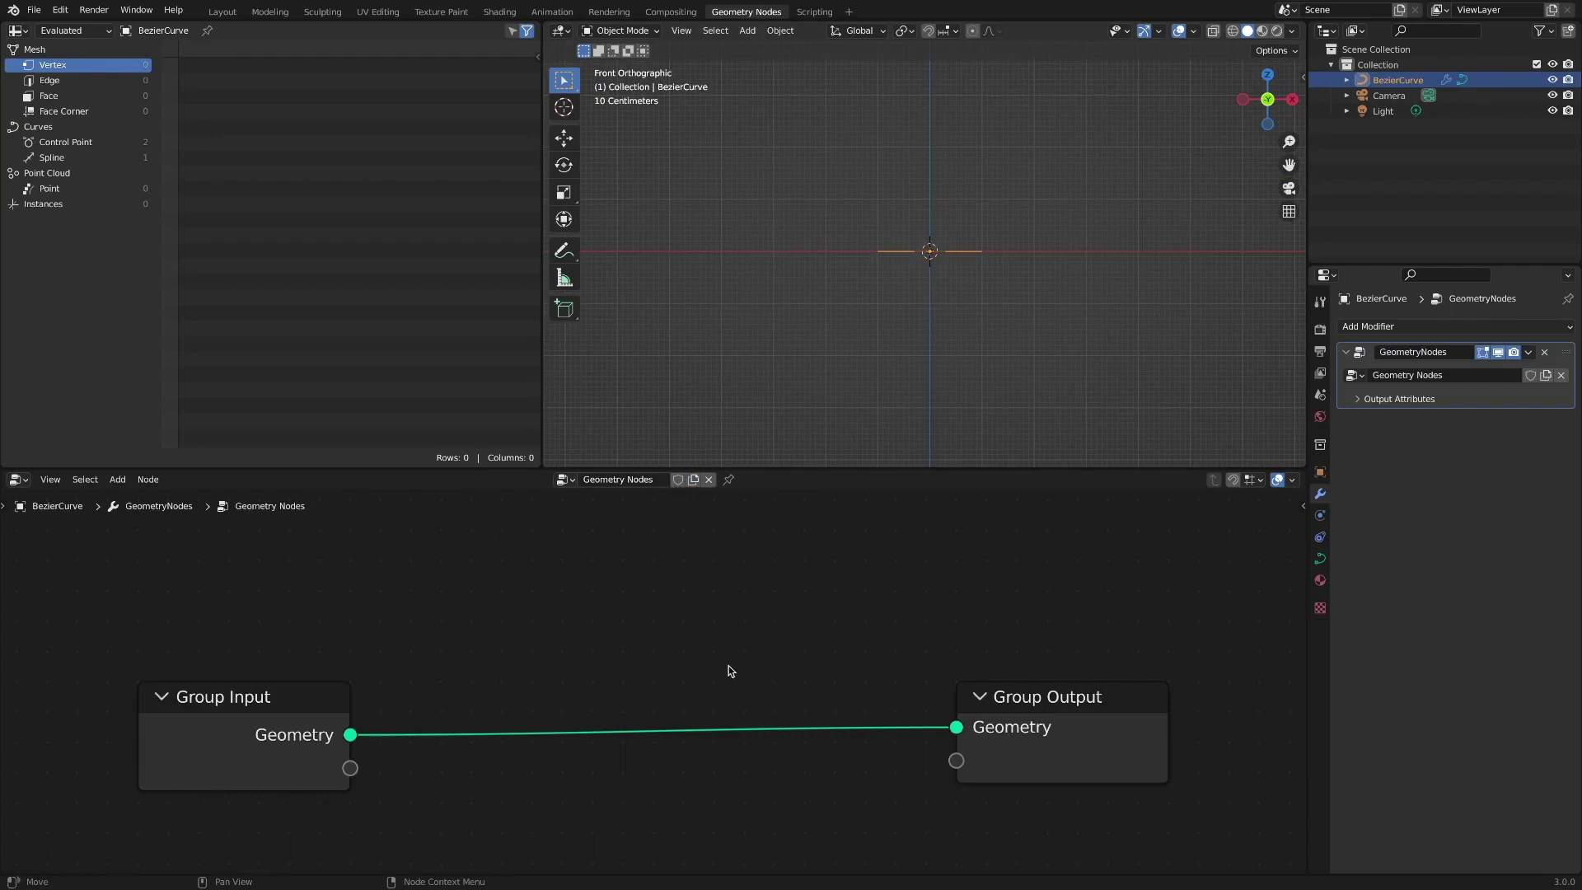
# Step: Insert a Curve to Mesh node between the Group Input and Group Output nodes
pyautogui.scroll(-3, 713, 663)
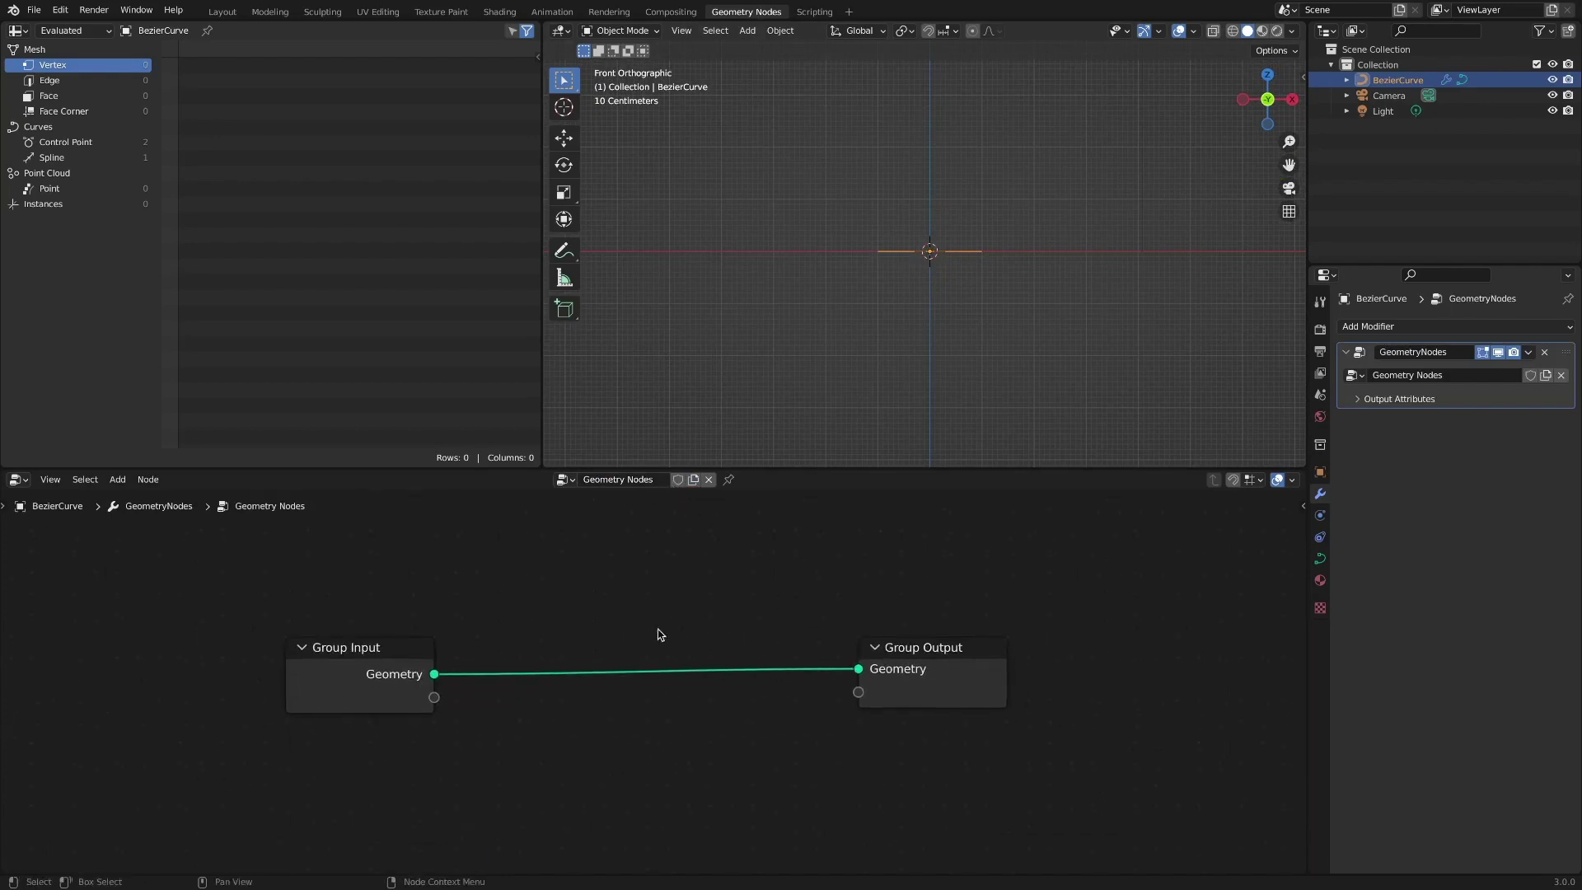
pyautogui.hotkey('shift', 'a')
pyautogui.moveTo(651, 606)
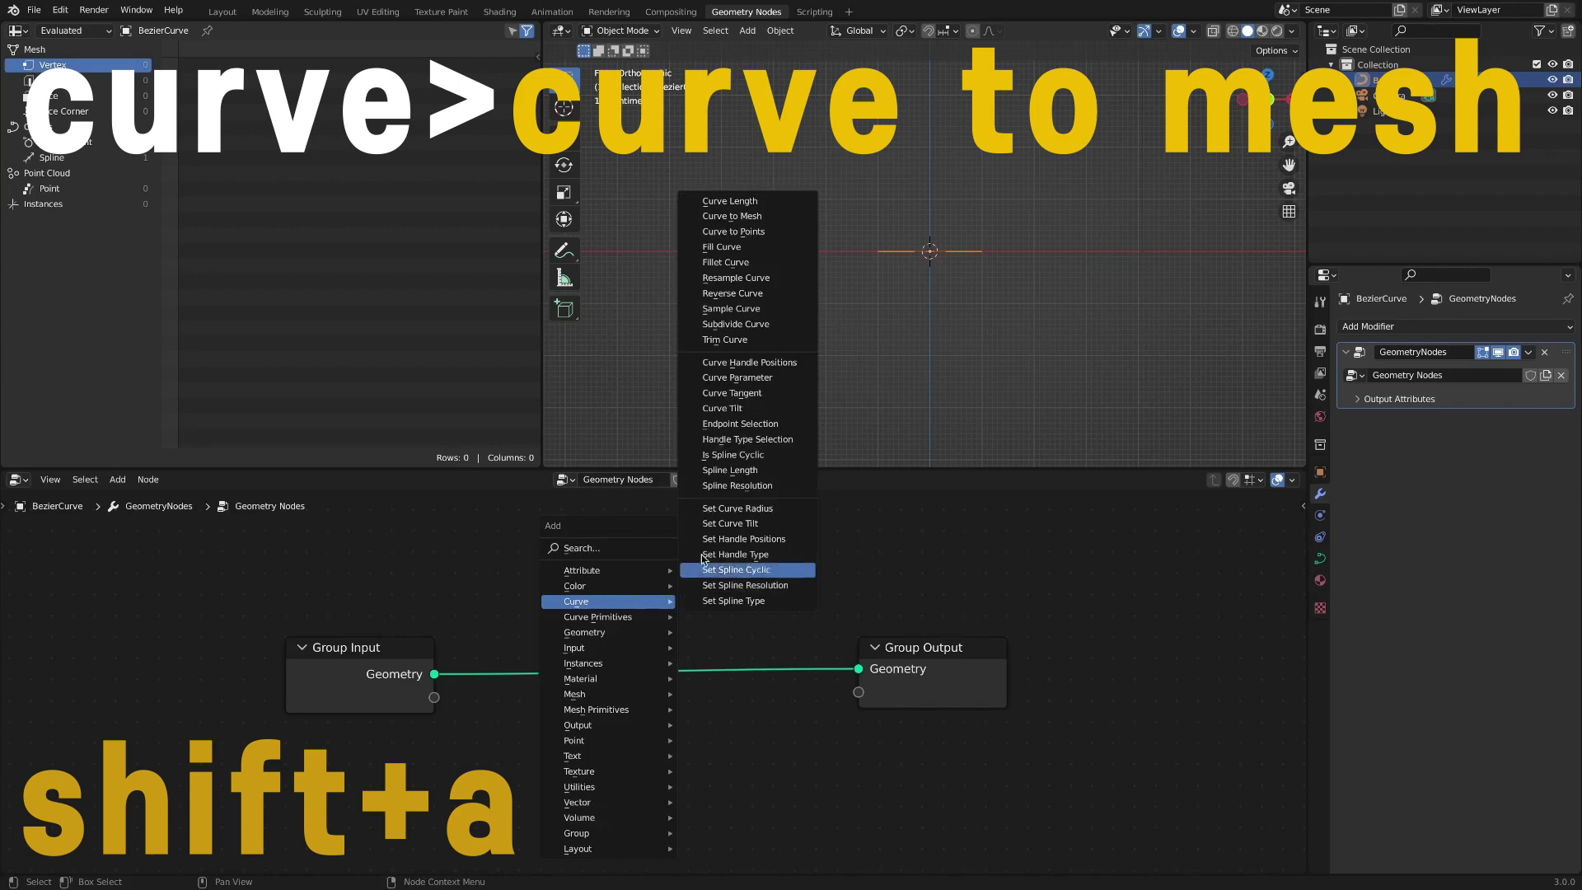
pyautogui.click(770, 216)
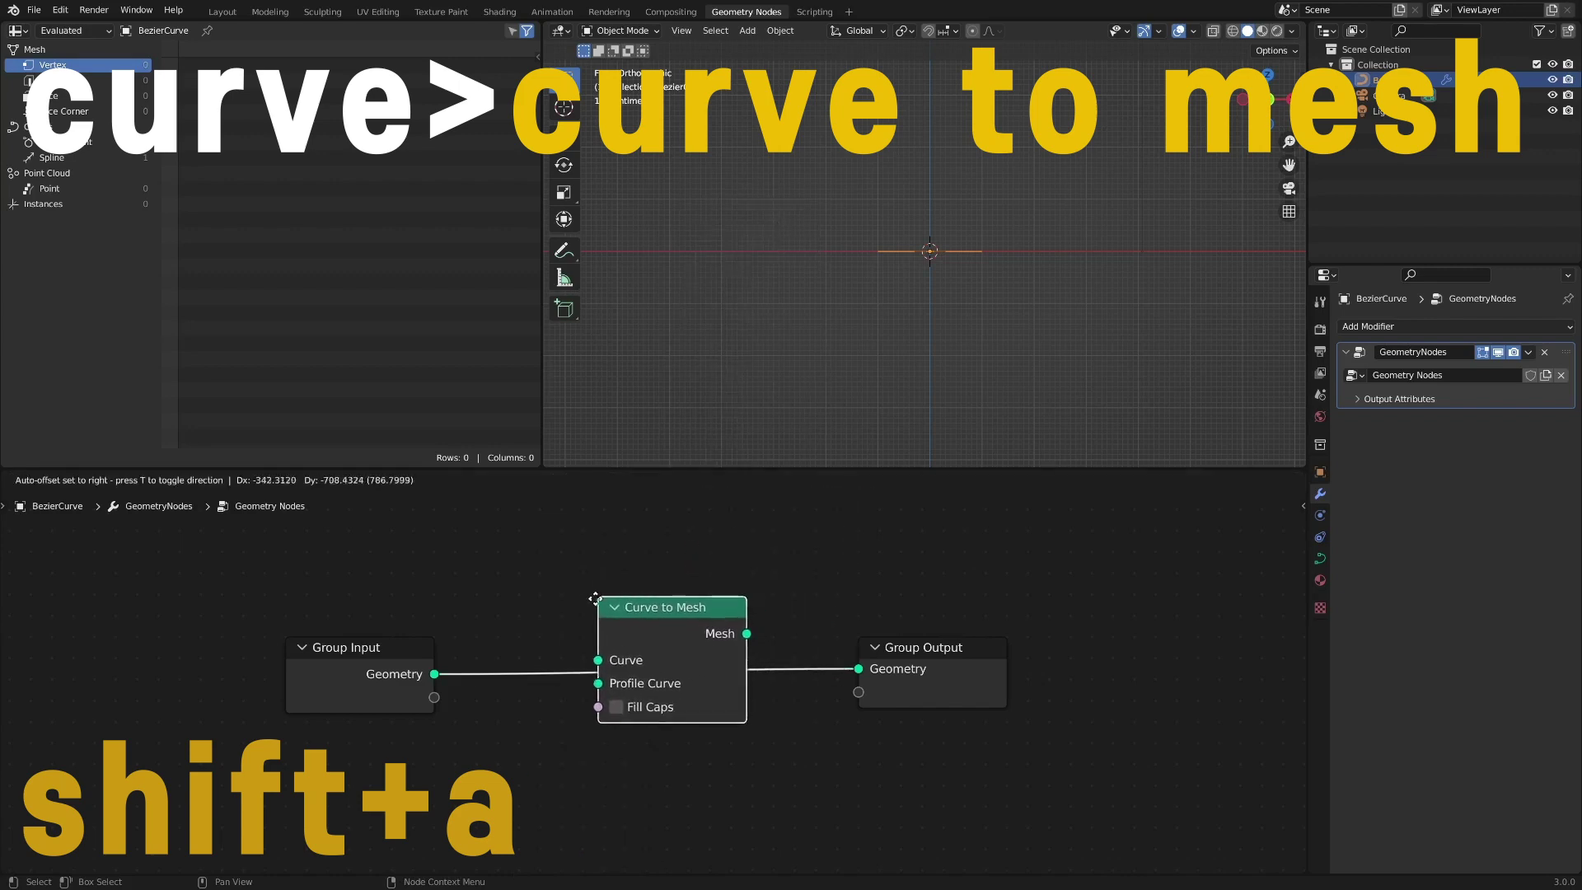
pyautogui.click(602, 607)
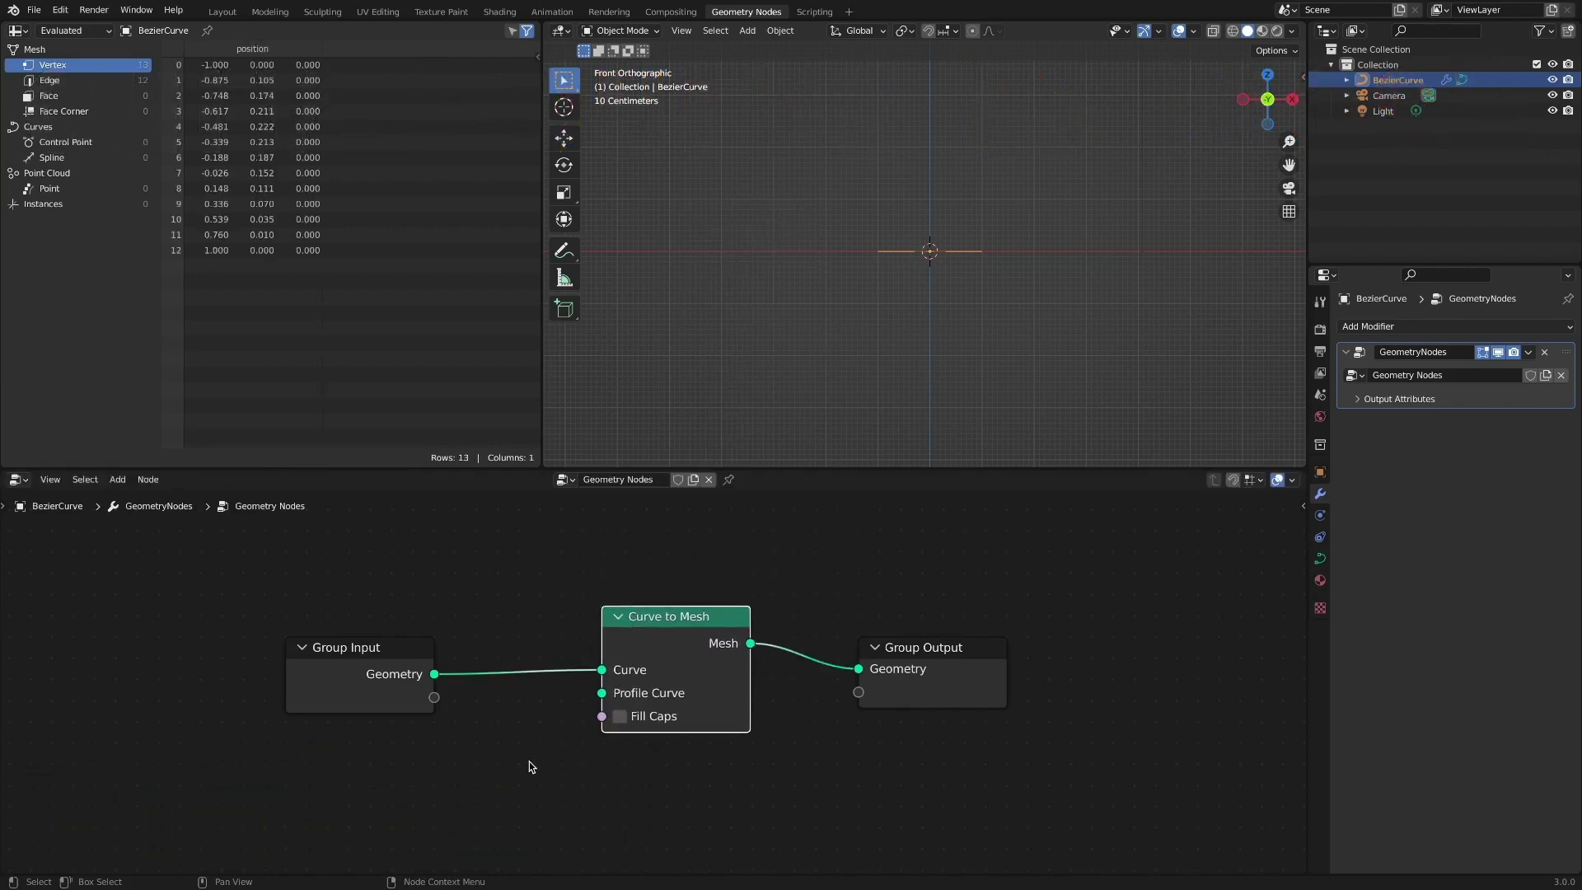
# Step: Add a Curve Circle node and connect its curve output to the Profile Curve input of Curve to Mesh
pyautogui.hotkey('shift', 'a')
pyautogui.moveTo(445, 644)
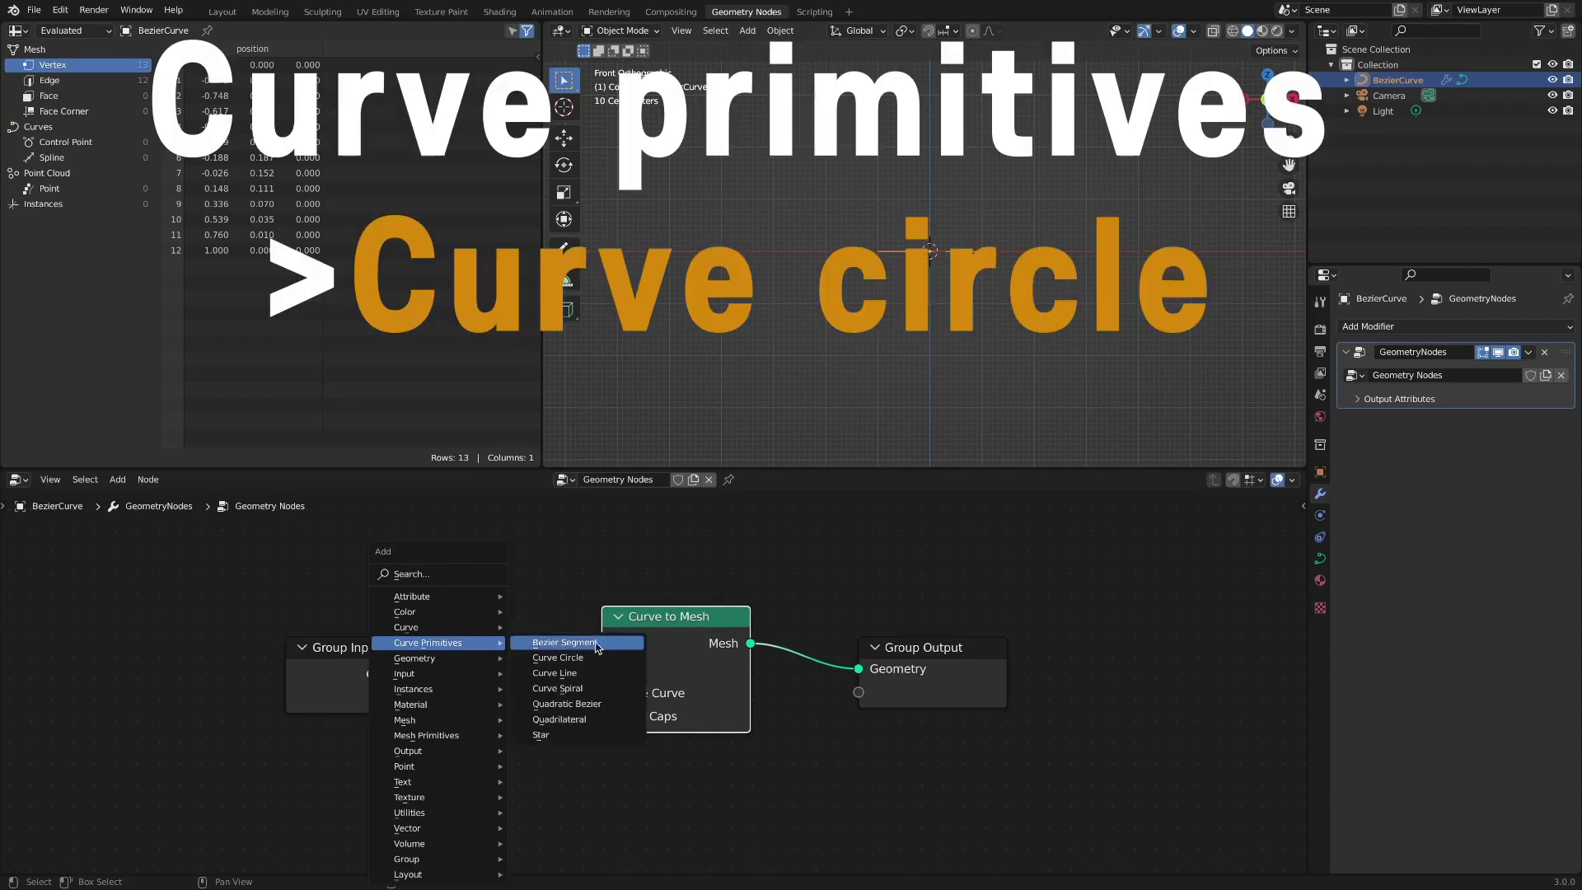
pyautogui.click(569, 657)
pyautogui.click(352, 737)
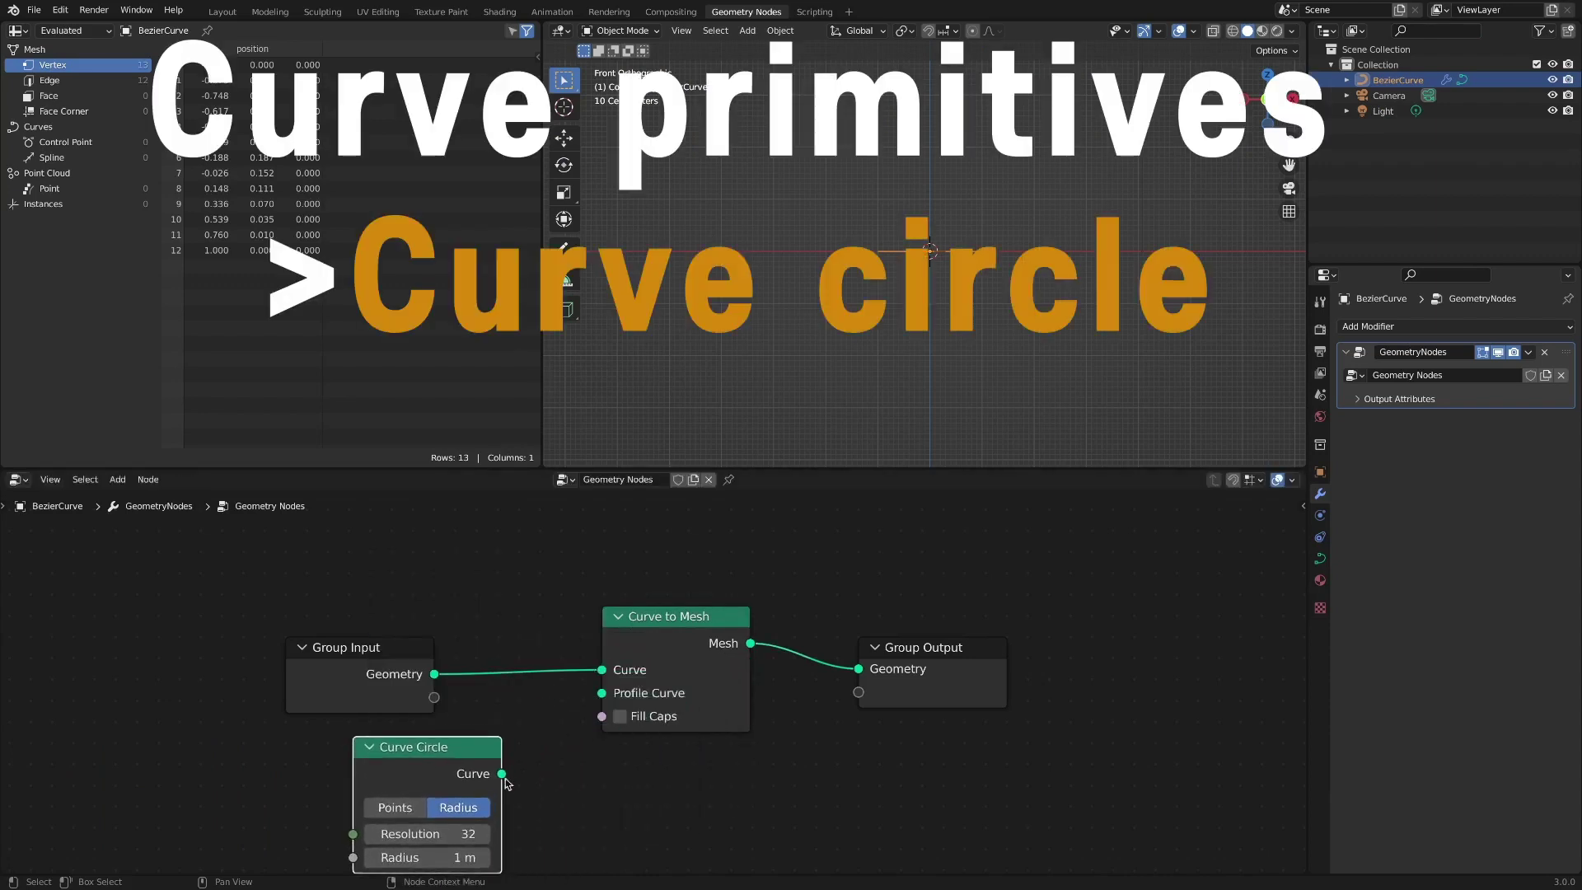
pyautogui.moveTo(516, 773); pyautogui.dragTo(602, 693)
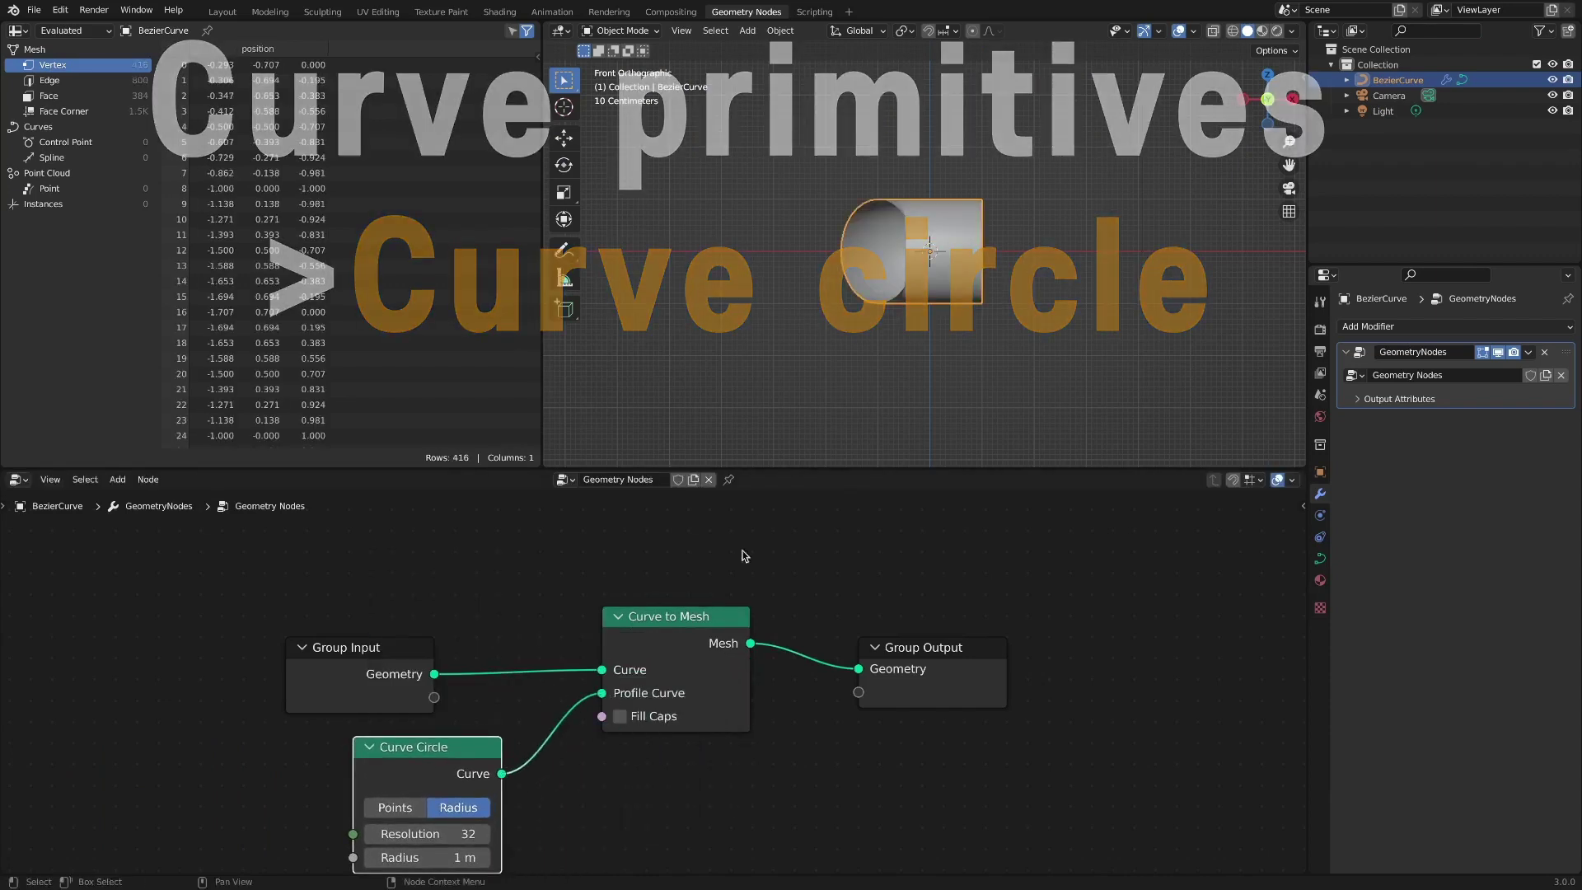
# Step: Insert a Set Curve Radius node between Group Input and Curve to Mesh and set its radius to 0.1 m
pyautogui.moveTo(788, 602); pyautogui.dragTo(808, 634, button='middle')
pyautogui.moveTo(782, 759); pyautogui.dragTo(806, 702, button='middle')
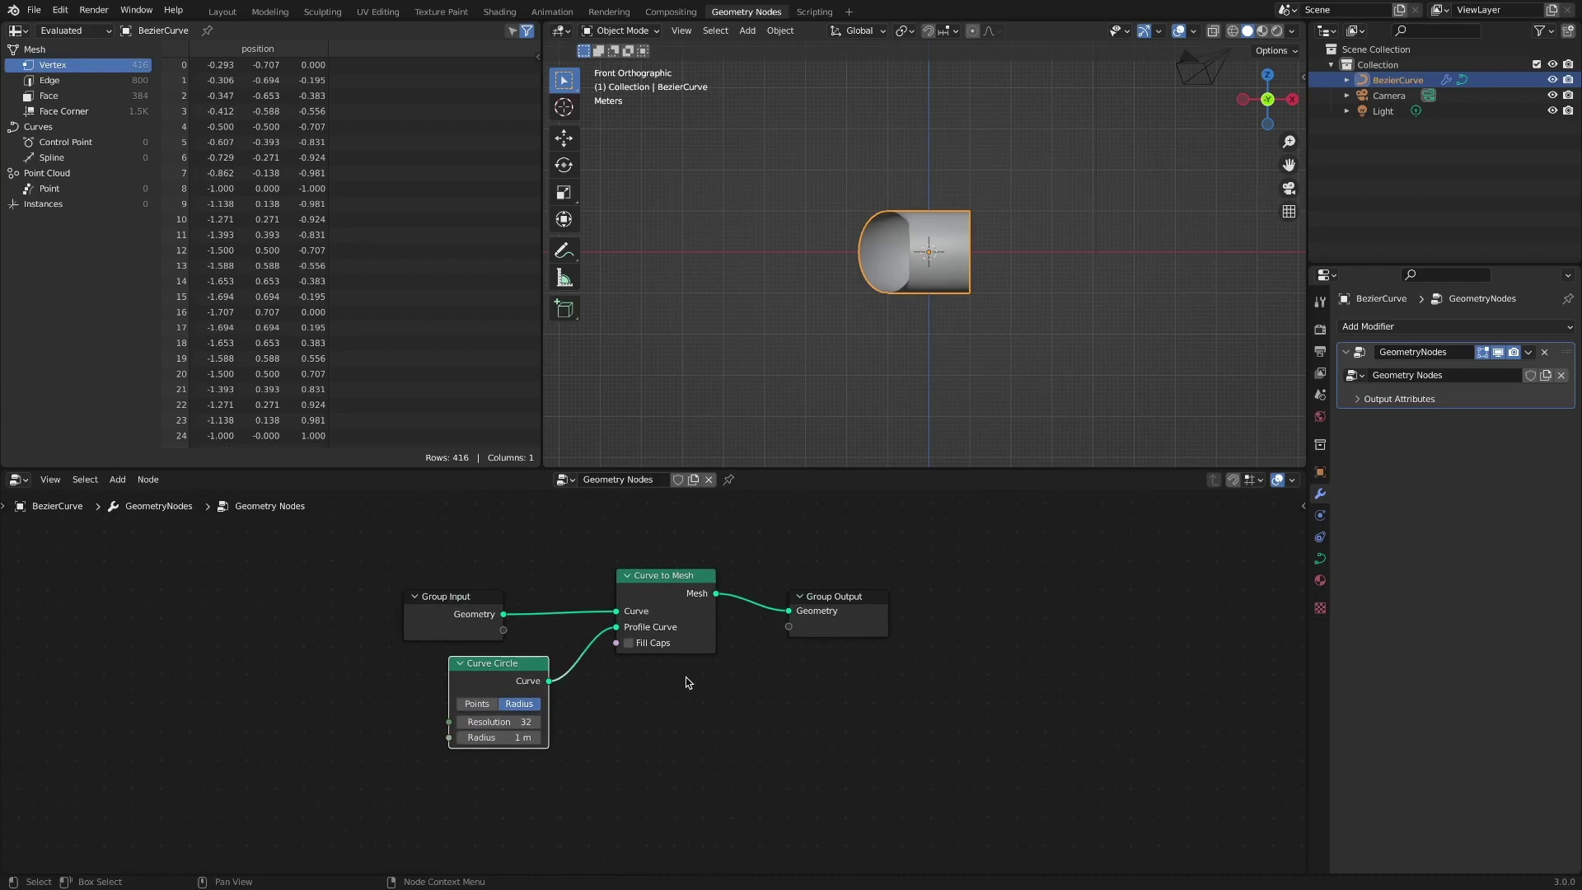
pyautogui.hotkey('shift', 'a')
pyautogui.moveTo(475, 607)
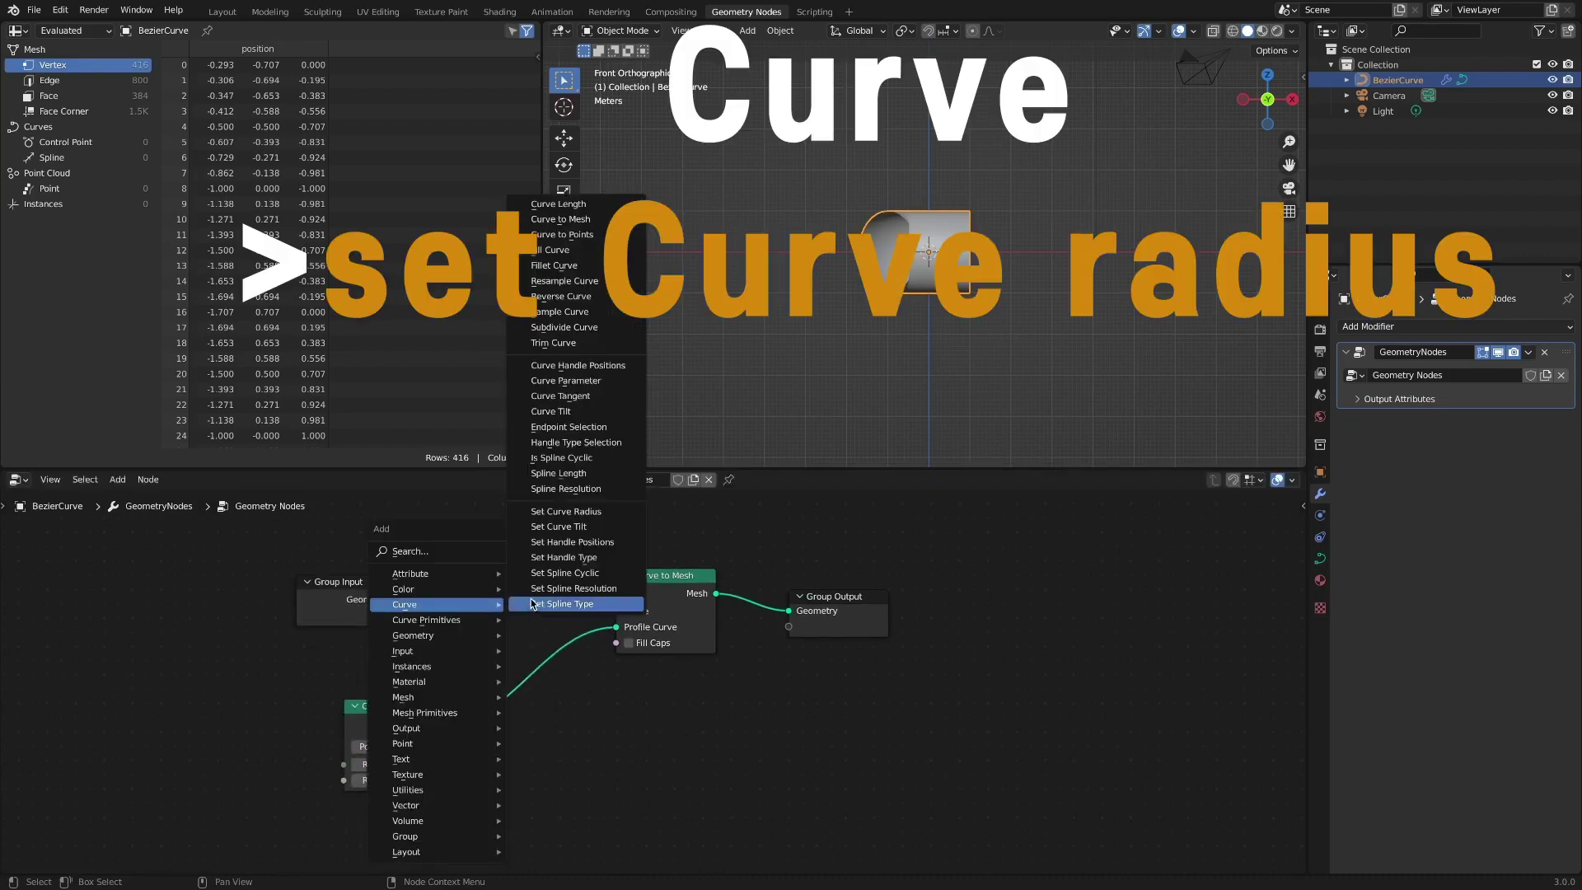
pyautogui.click(544, 512)
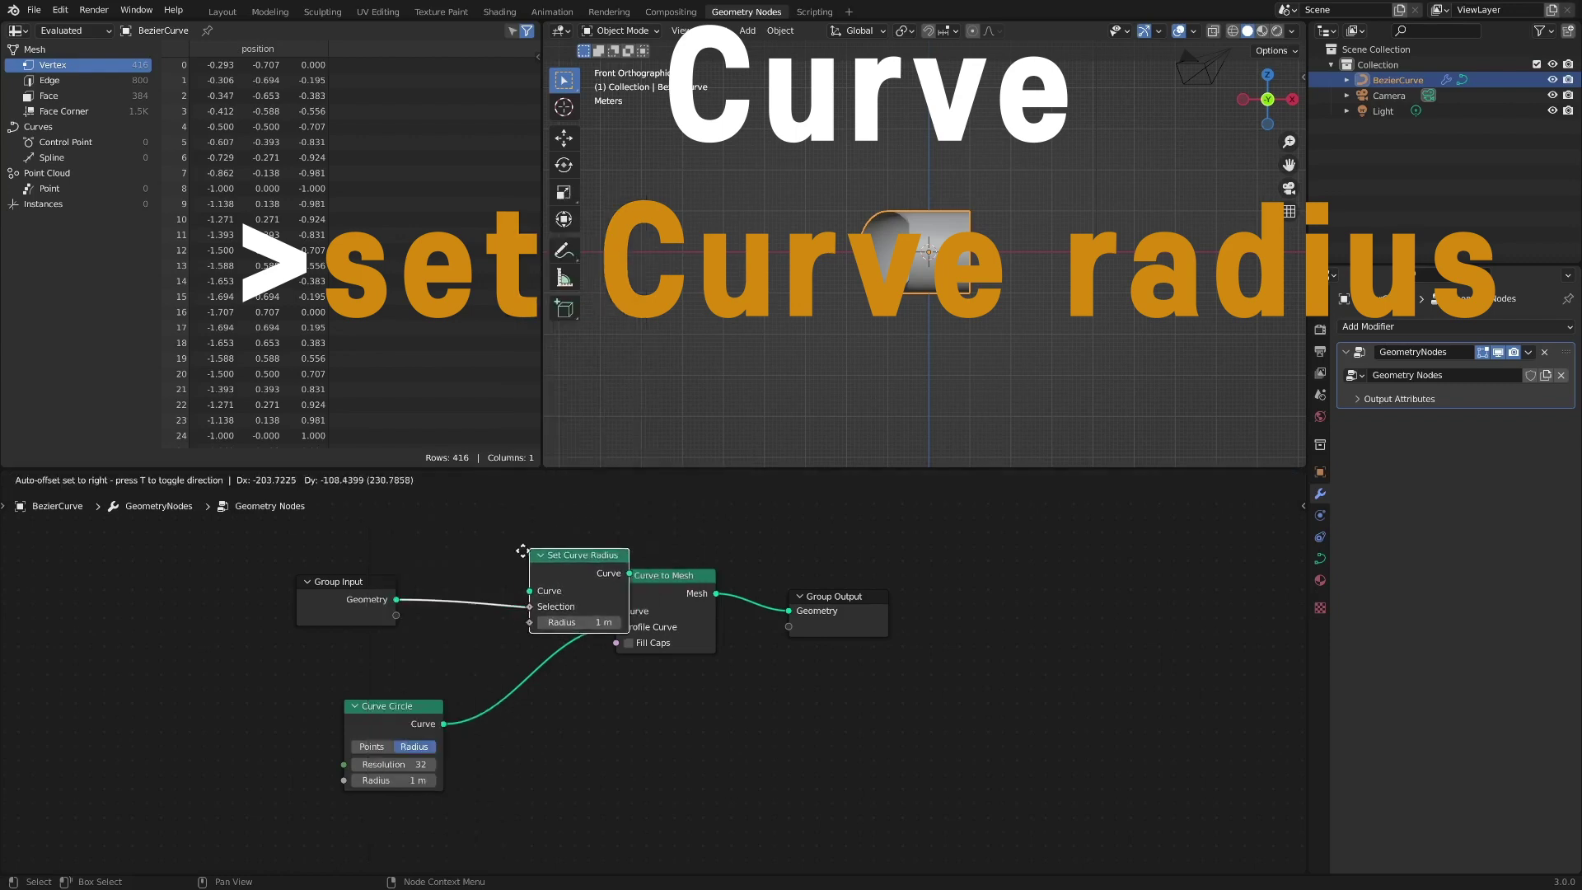
pyautogui.click(458, 561)
pyautogui.moveTo(539, 636); pyautogui.dragTo(588, 635)
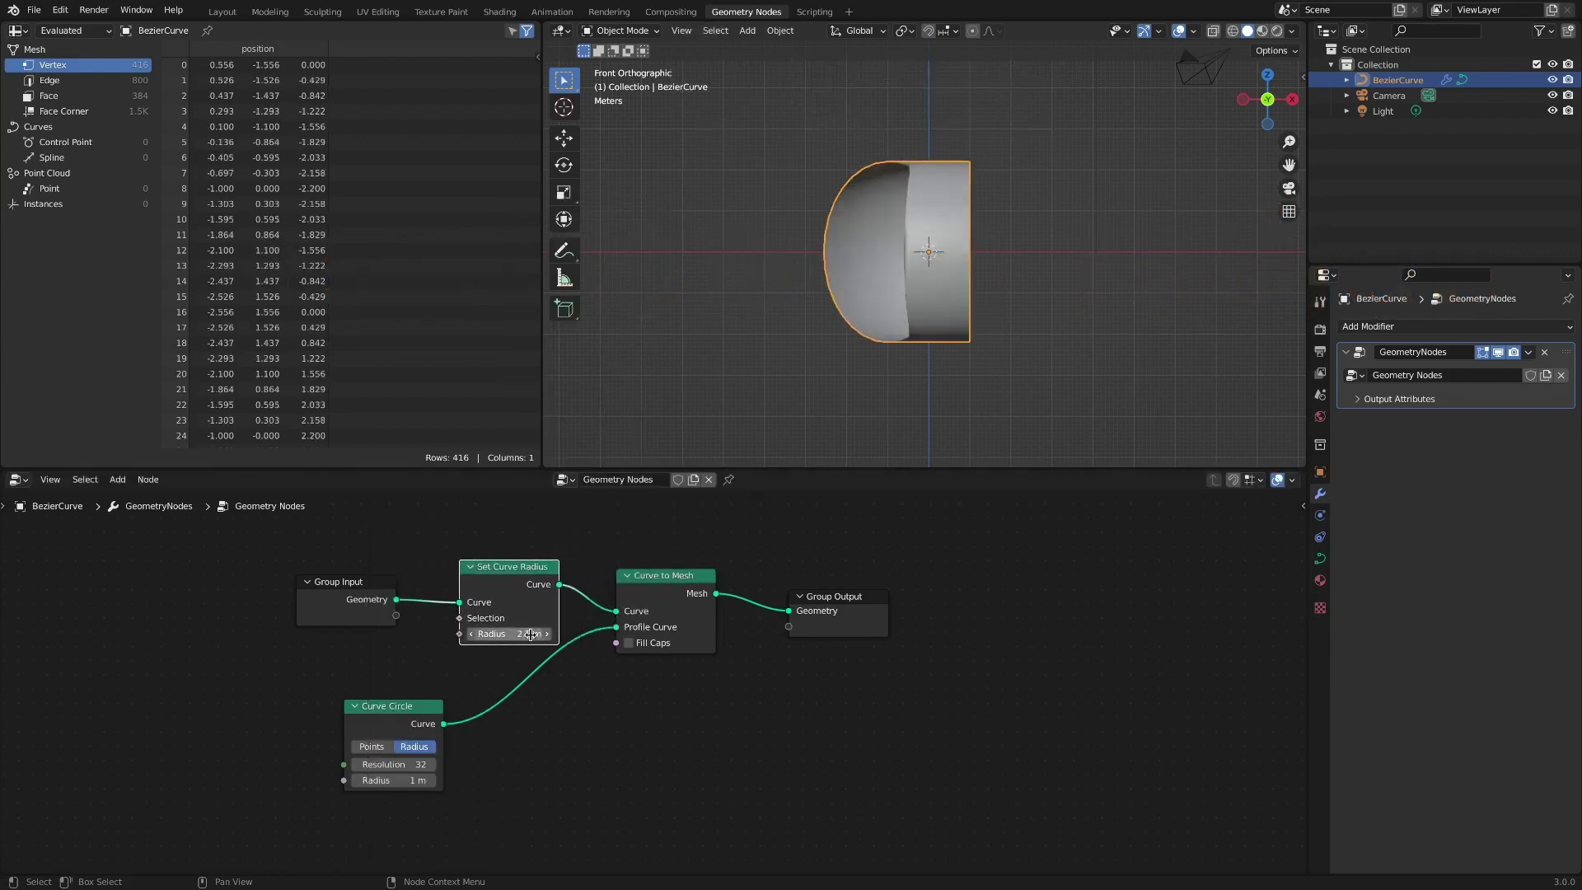
pyautogui.click(531, 634)
pyautogui.write('.1')
pyautogui.press('Return')
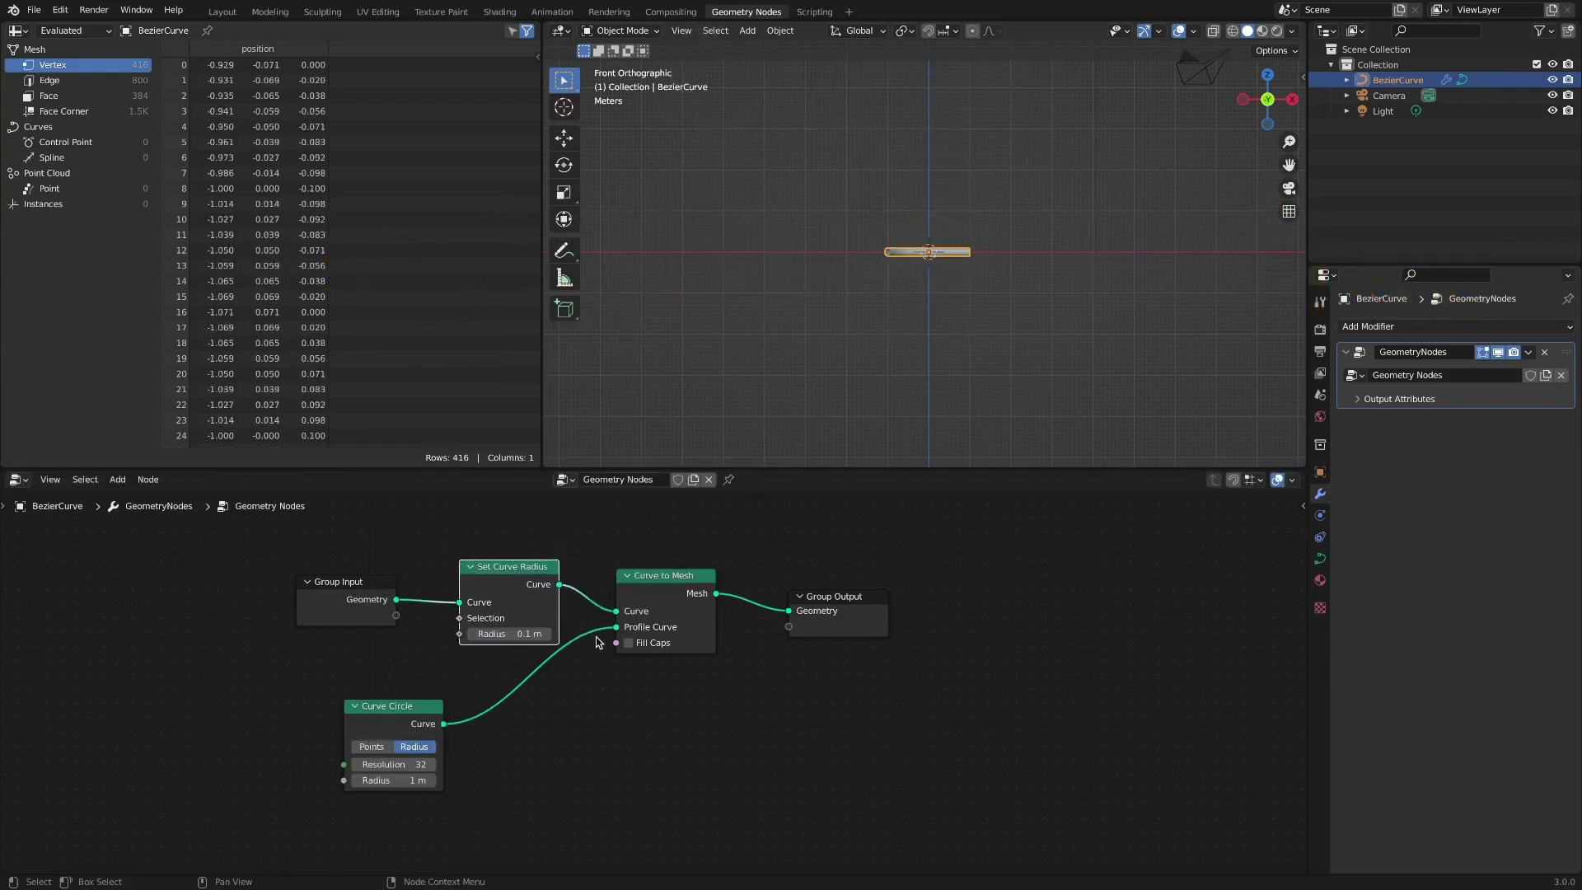
# Step: Spread the nodes apart horizontally to open a gap between Set Curve Radius and Curve to Mesh
pyautogui.scroll(1, 745, 720)
pyautogui.moveTo(745, 720); pyautogui.dragTo(814, 737, button='middle')
pyautogui.moveTo(399, 602); pyautogui.dragTo(177, 588)
pyautogui.moveTo(564, 577); pyautogui.dragTo(393, 575)
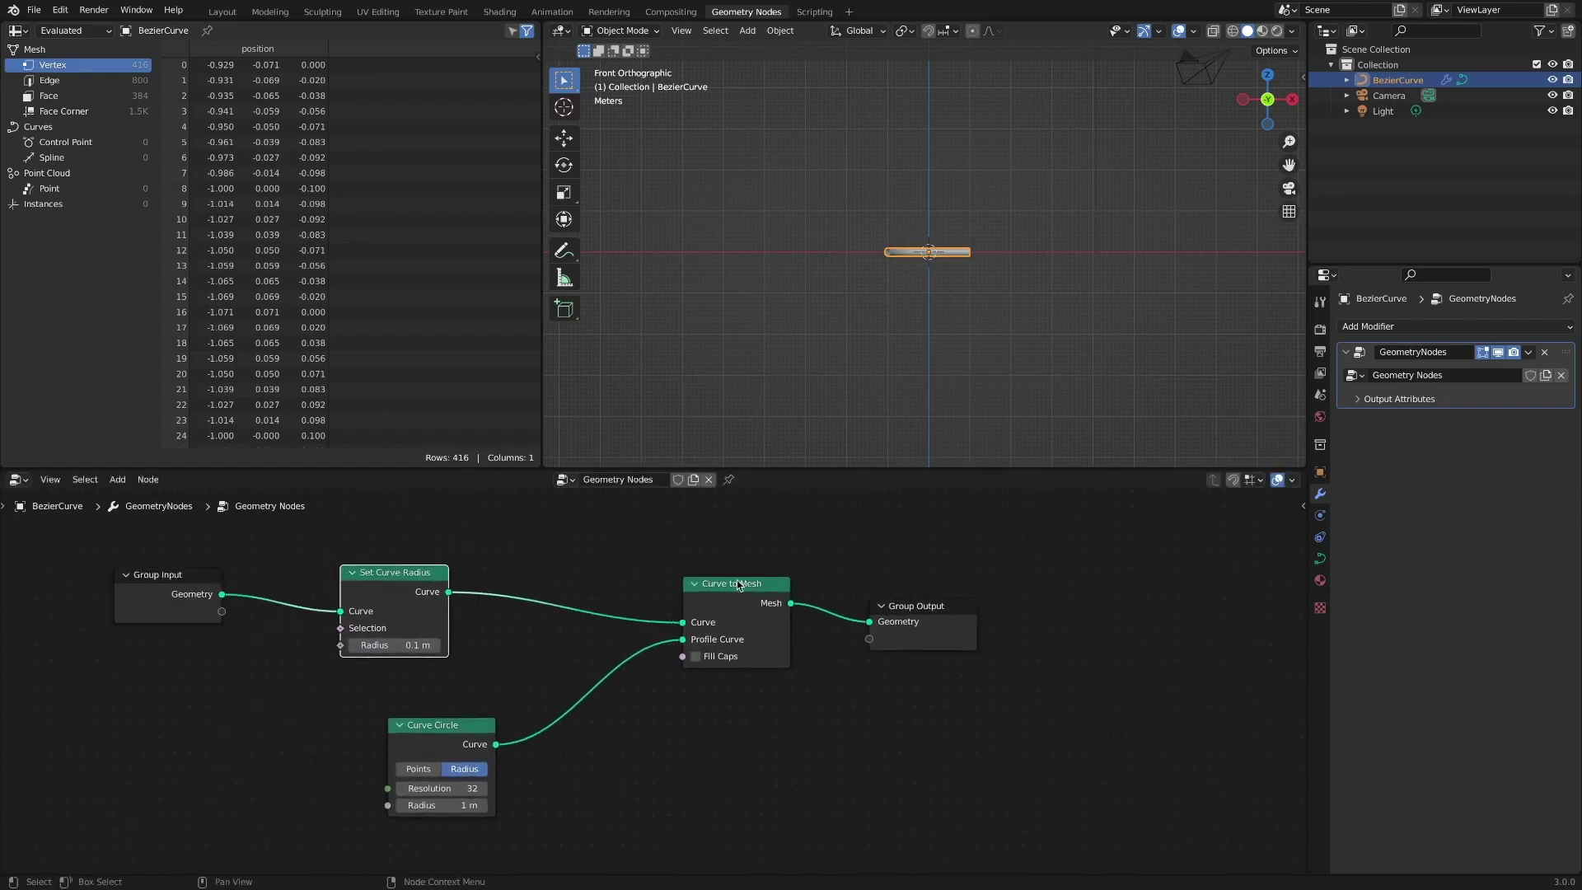
pyautogui.moveTo(729, 585); pyautogui.dragTo(813, 585)
pyautogui.moveTo(919, 614); pyautogui.dragTo(1073, 595)
# Step: Insert a Trim Curve node between Set Curve Radius and Curve to Mesh
pyautogui.hotkey('shift', 'a')
pyautogui.moveTo(535, 618)
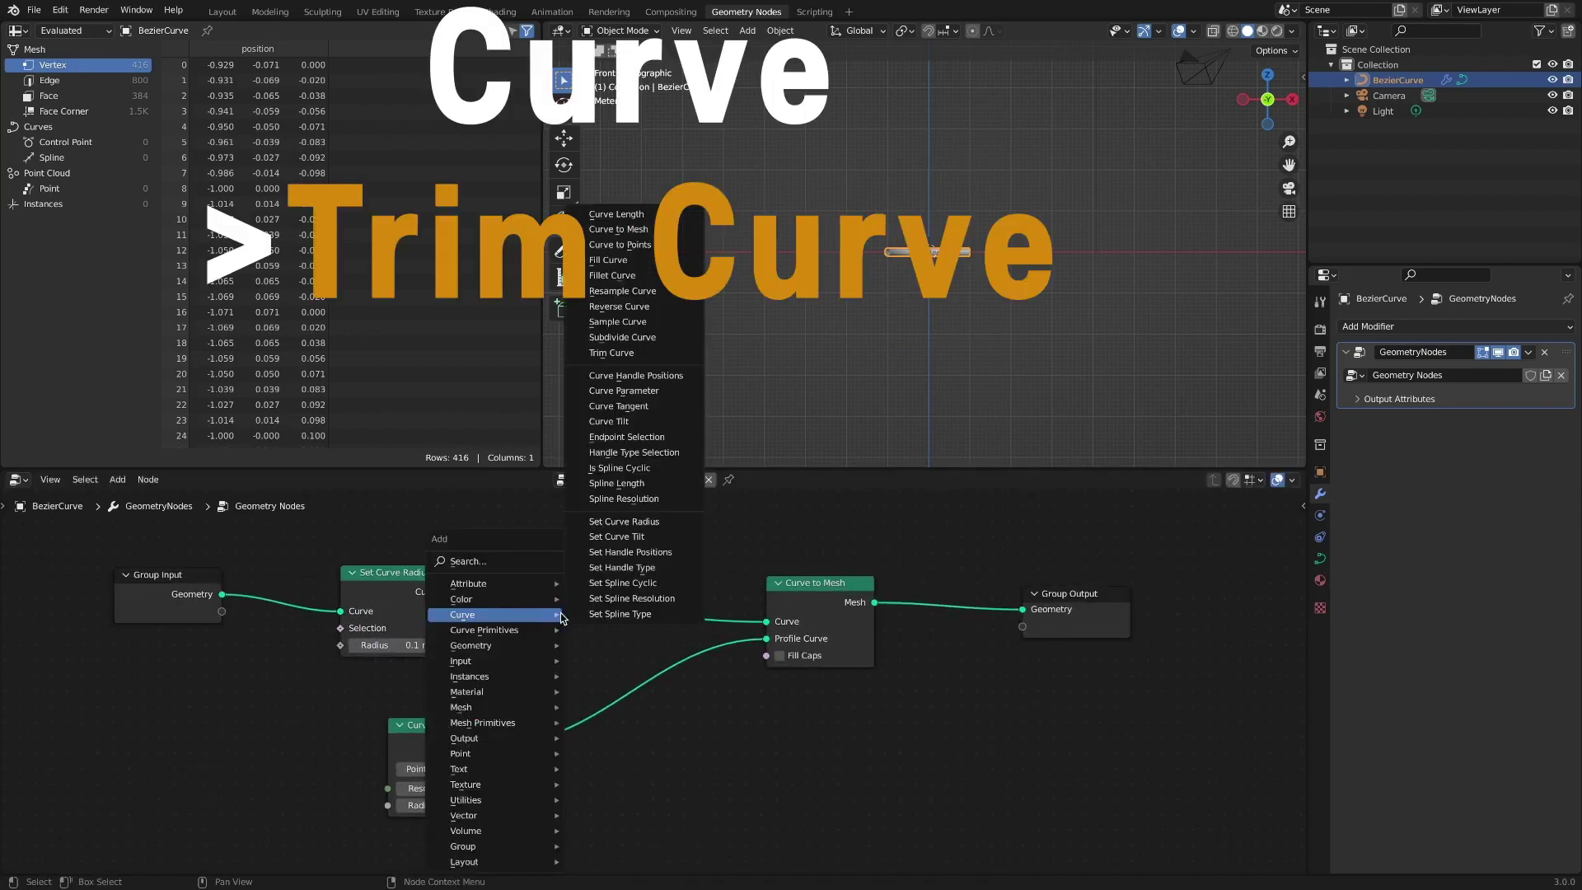
pyautogui.click(611, 353)
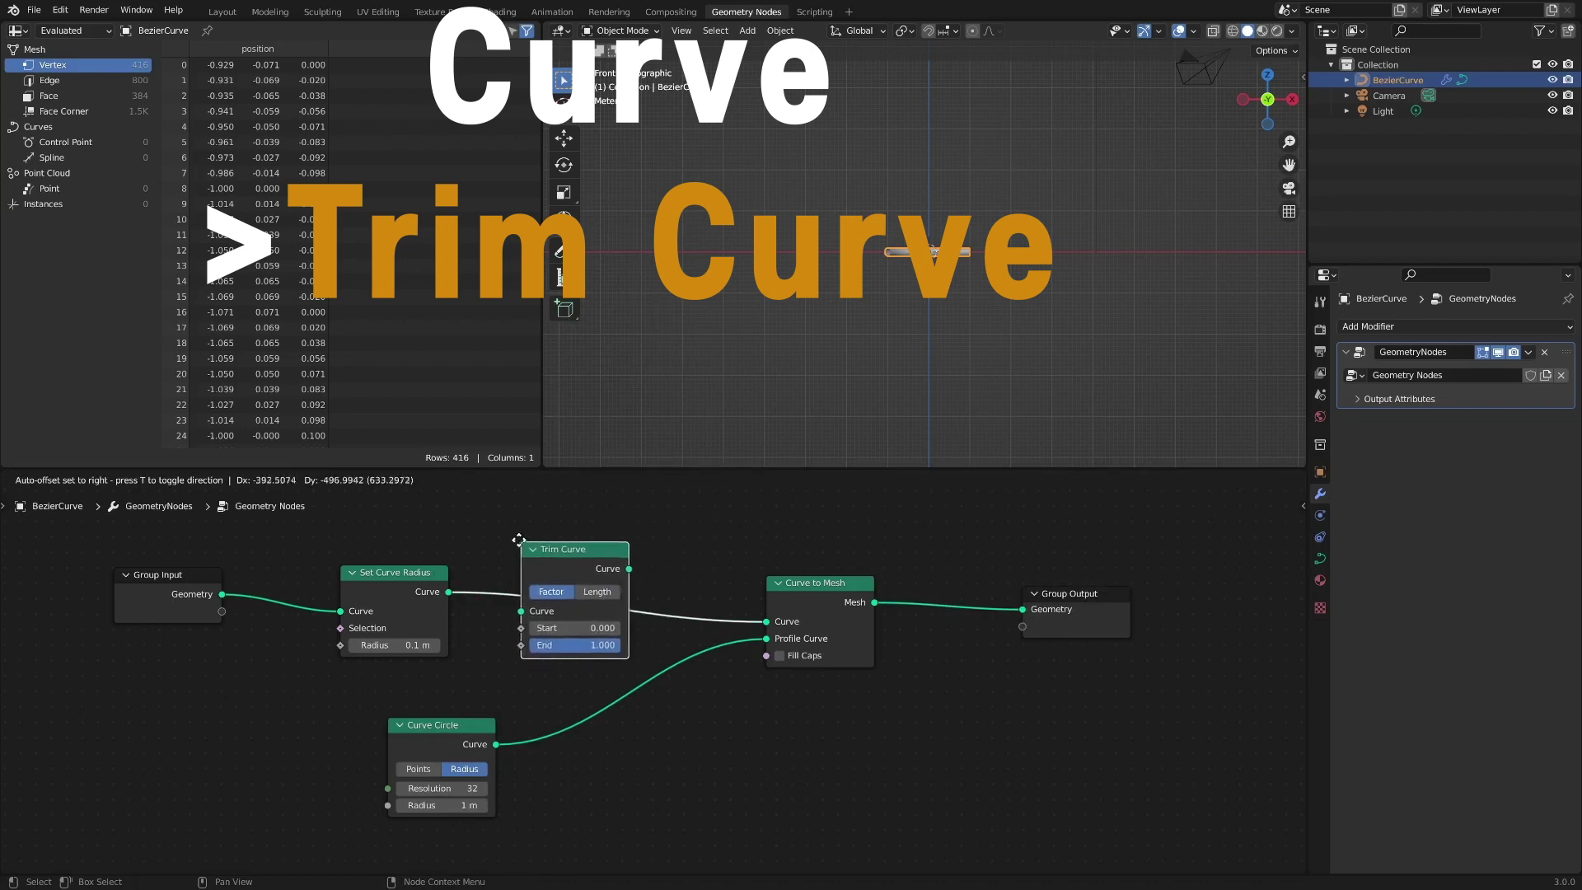
pyautogui.click(521, 539)
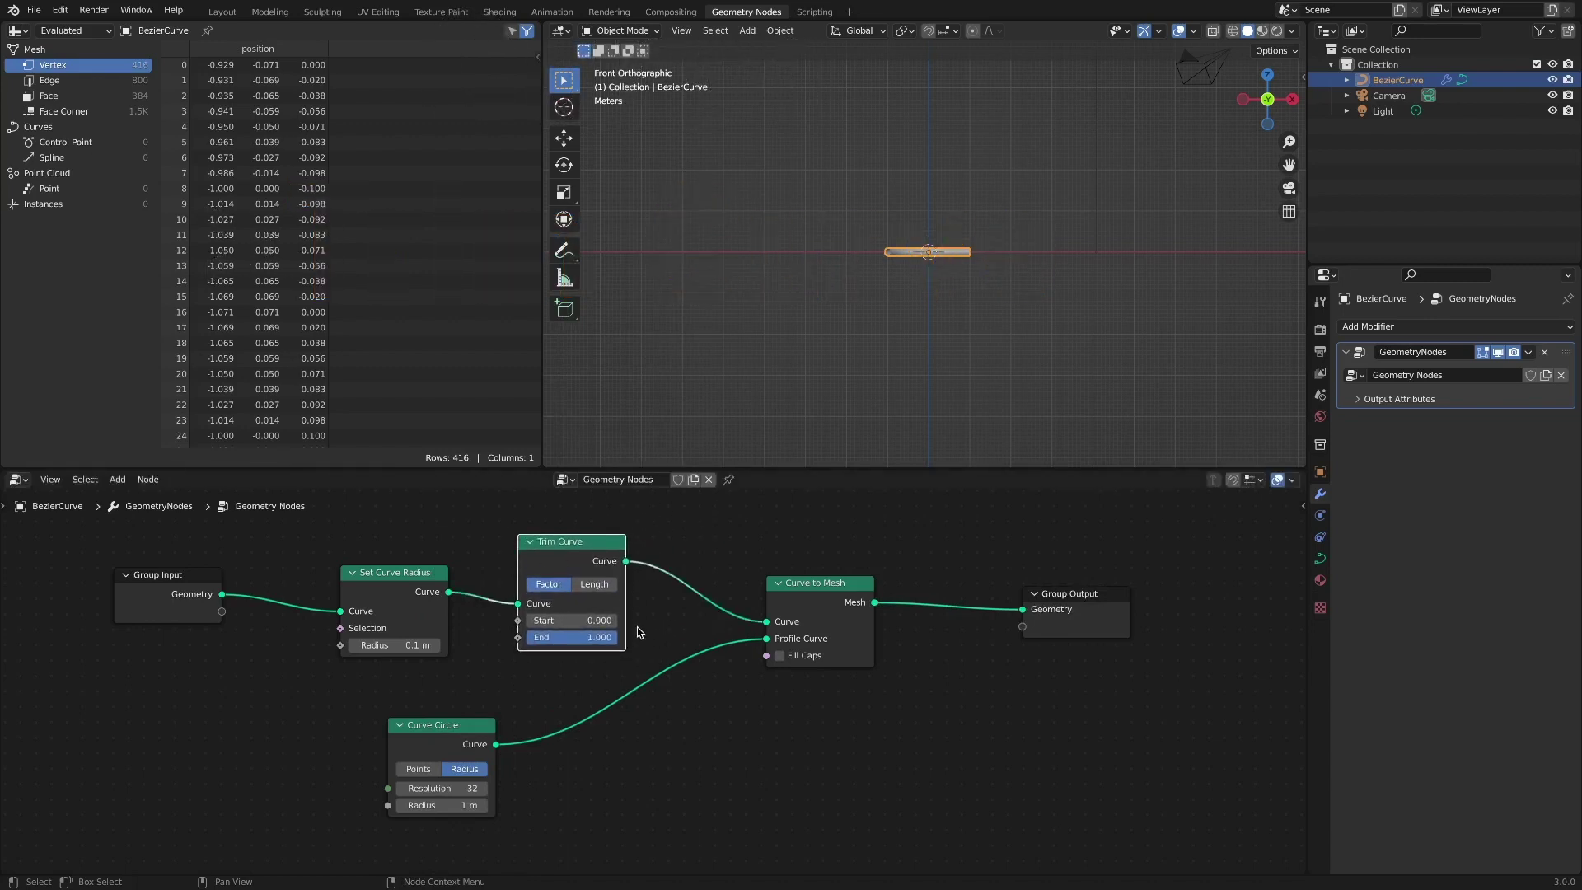
# Step: Duplicate the Trim Curve node, insert the copy before Curve to Mesh, and test the trim values
pyautogui.moveTo(418, 573); pyautogui.dragTo(366, 562)
pyautogui.moveTo(585, 548); pyautogui.dragTo(520, 561)
pyautogui.hotkey('shift', 'd')
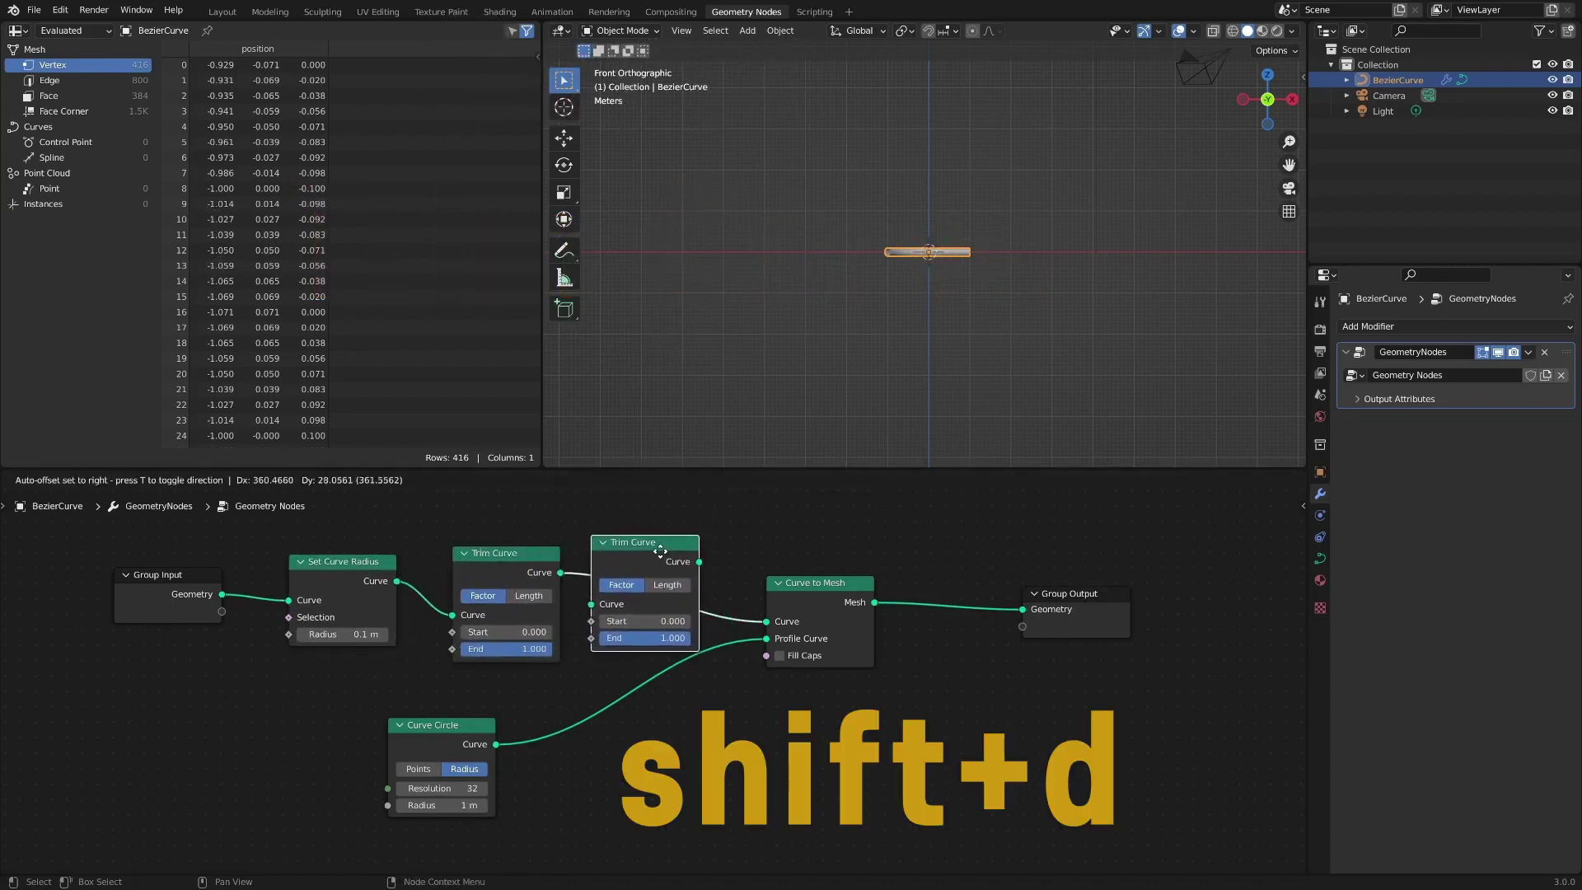
pyautogui.click(659, 549)
pyautogui.scroll(-2, 695, 596)
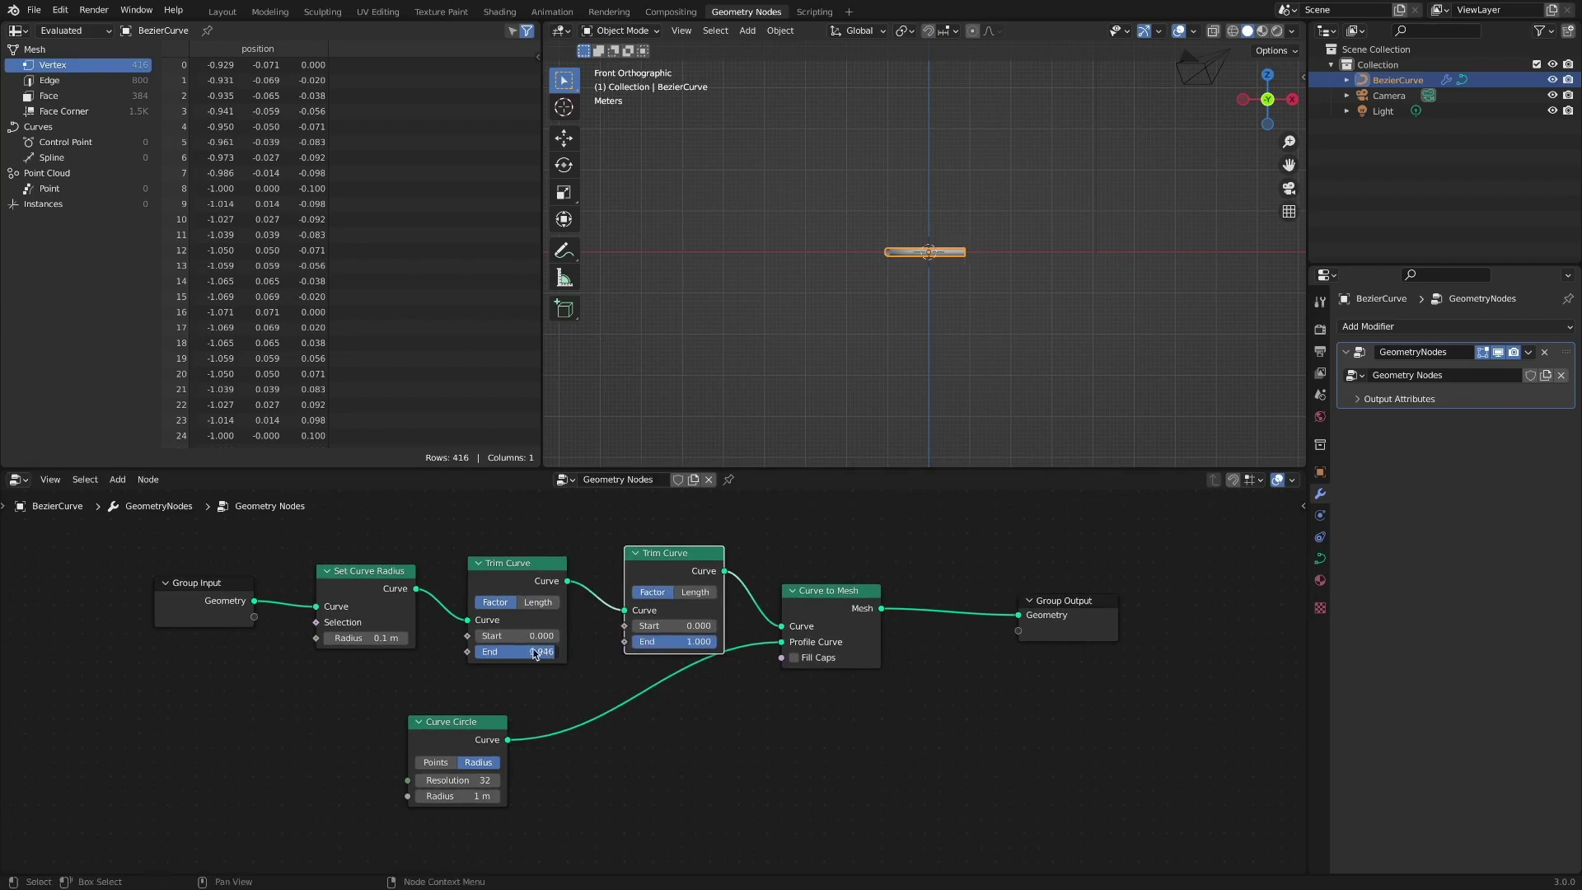
pyautogui.moveTo(664, 628); pyautogui.dragTo(555, 631)
# Step: In Edit Mode, draw an extra straight diagonal curve from the origin up toward positive X and Z
pyautogui.click(619, 31)
pyautogui.click(624, 67)
pyautogui.click(564, 308)
pyautogui.moveTo(933, 249); pyautogui.dragTo(1024, 163)
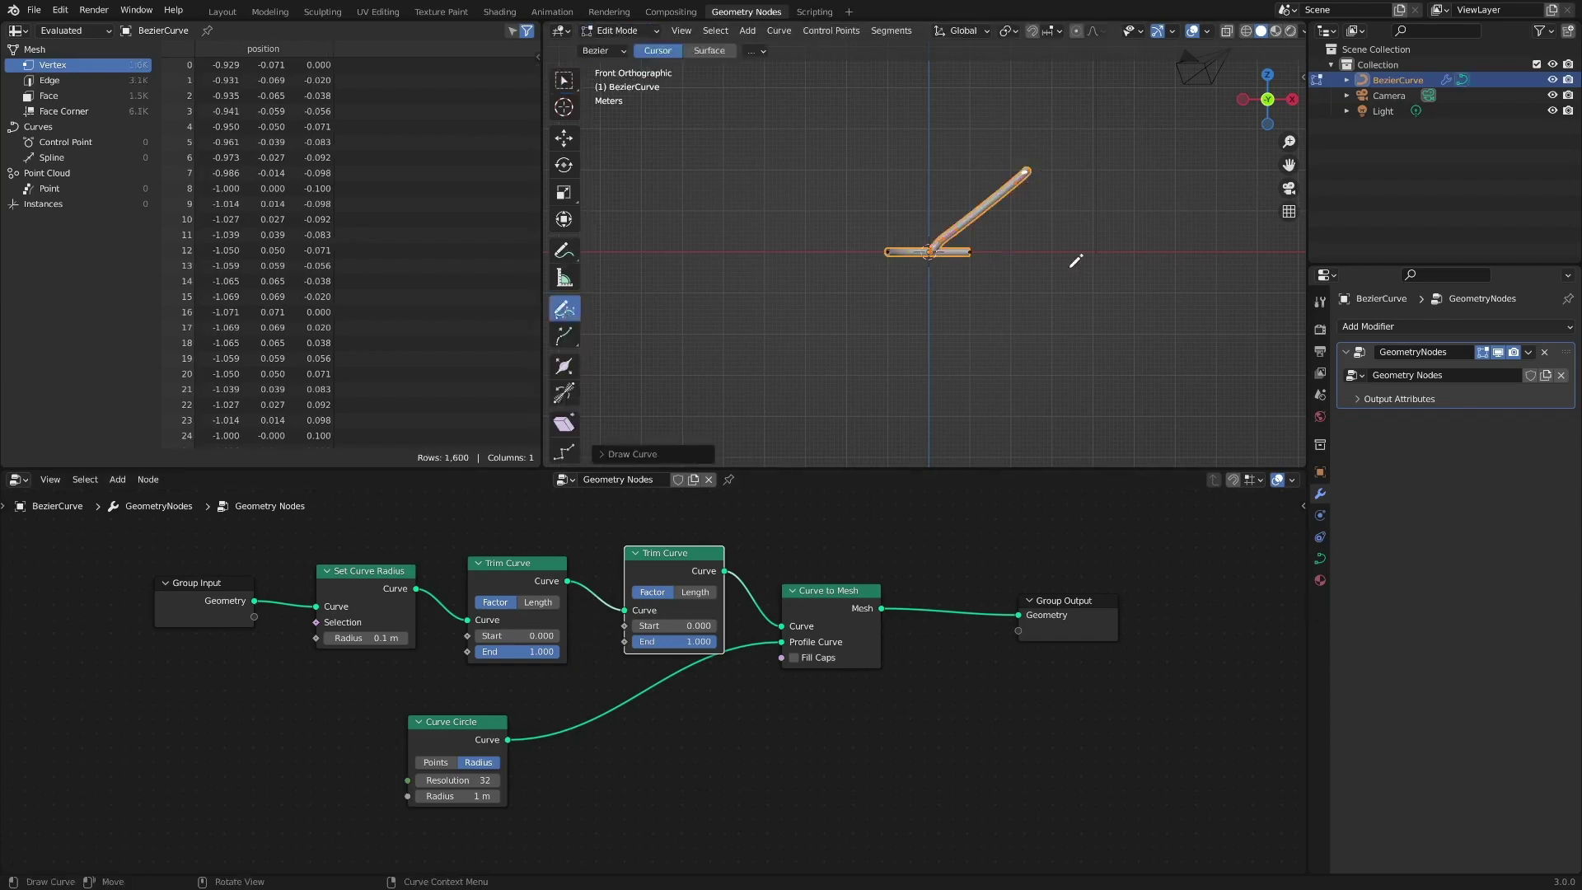
pyautogui.scroll(2, 989, 303)
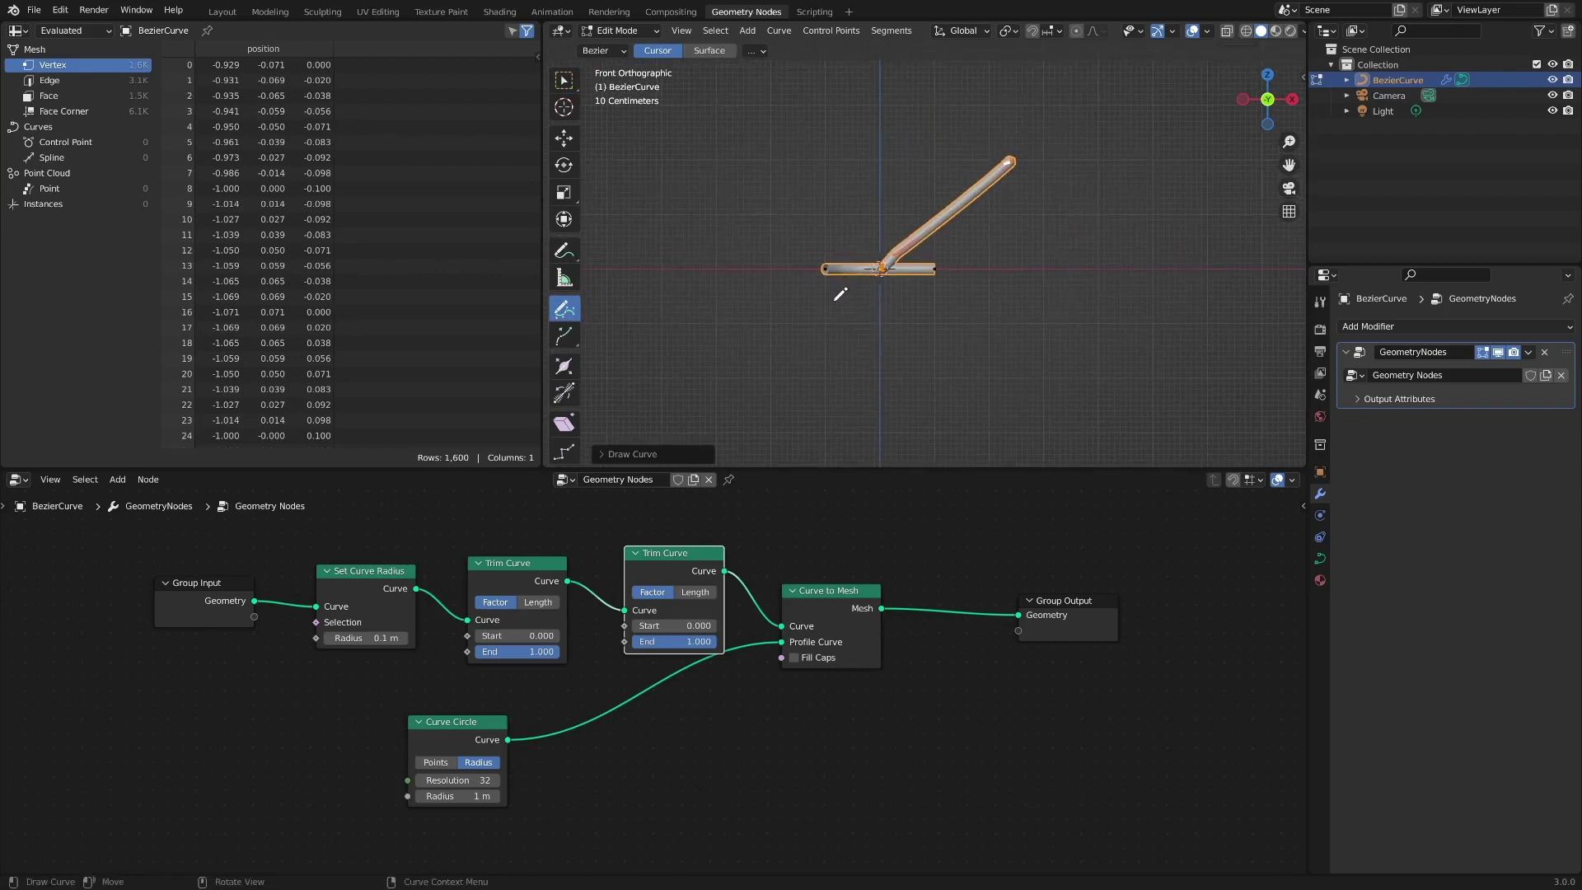
# Step: Add a Mesh Line node with a count of 30 and place it below the Group Input node
pyautogui.scroll(-1, 744, 727)
pyautogui.hotkey('shift', 'a')
pyautogui.moveTo(740, 715)
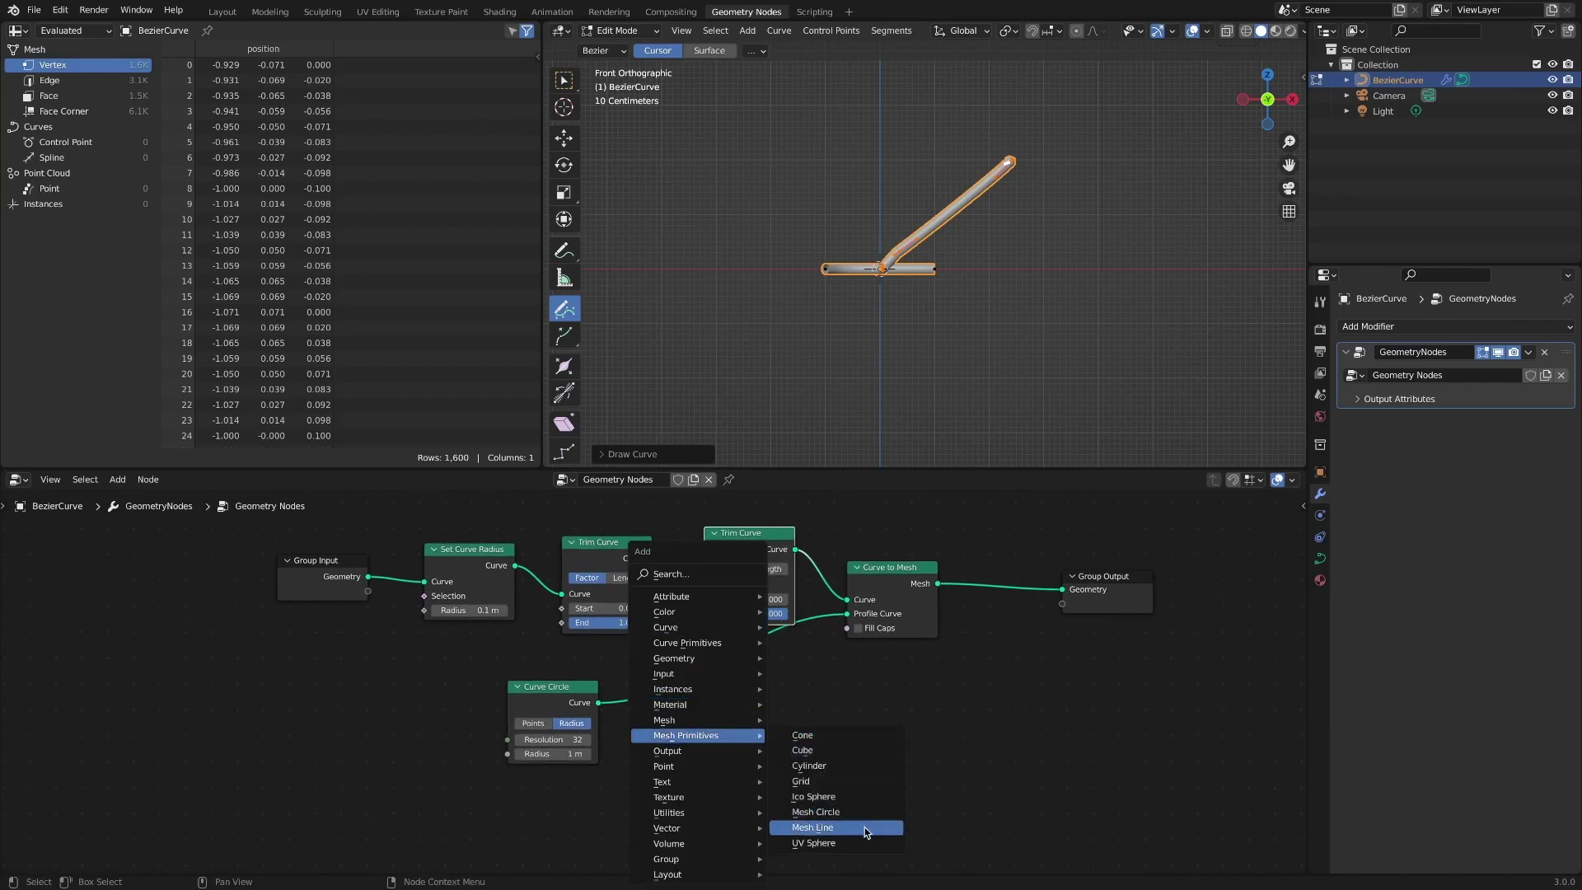
pyautogui.click(866, 832)
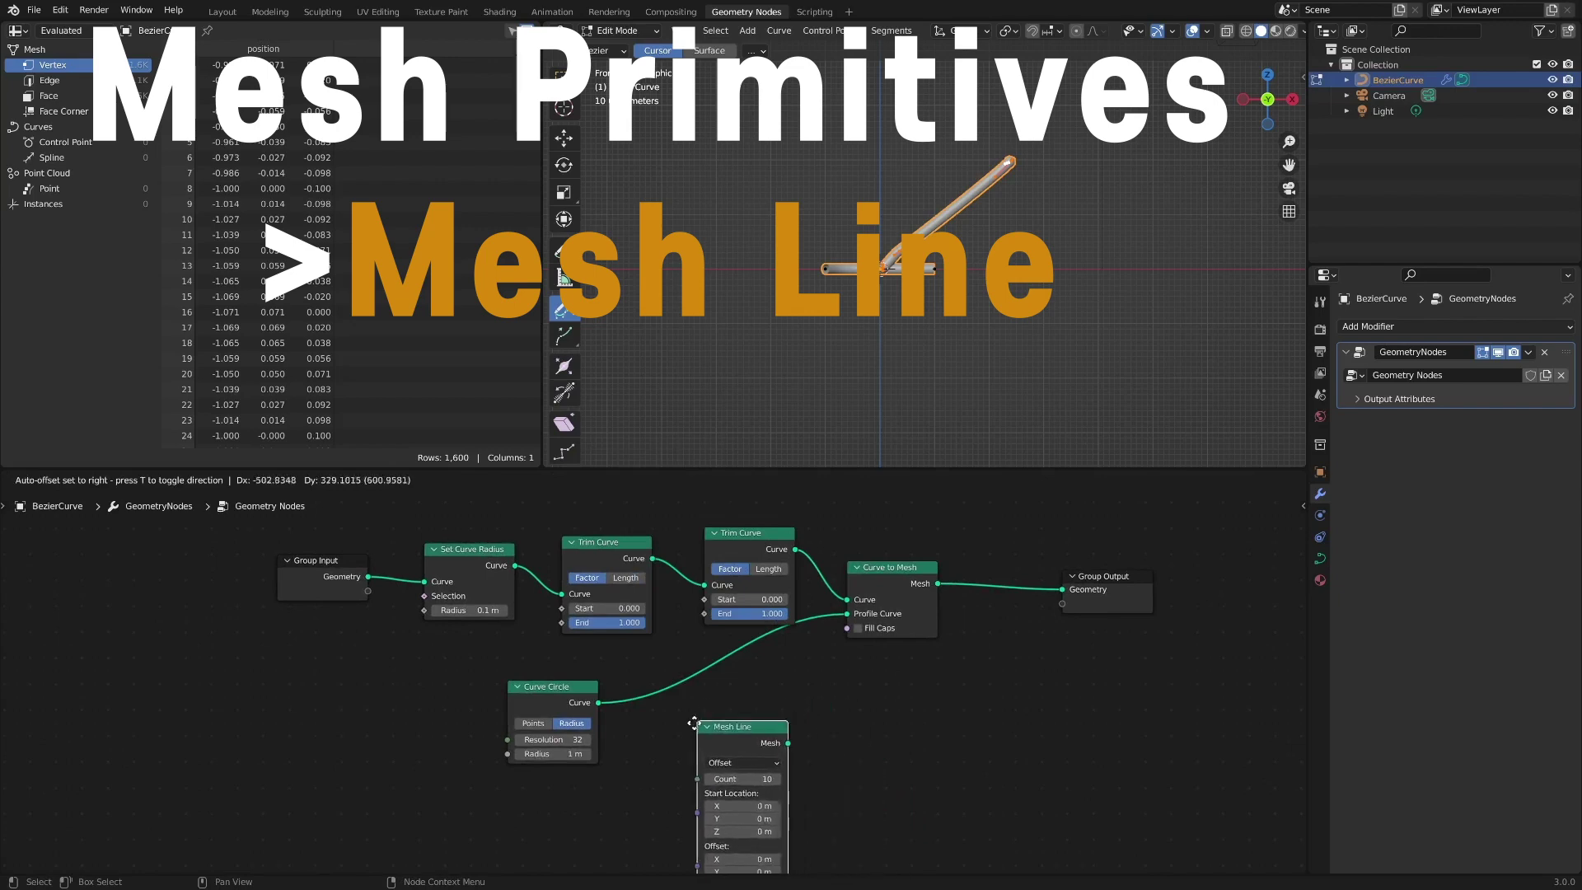
pyautogui.click(372, 662)
pyautogui.click(367, 709)
pyautogui.write('30')
pyautogui.press('Return')
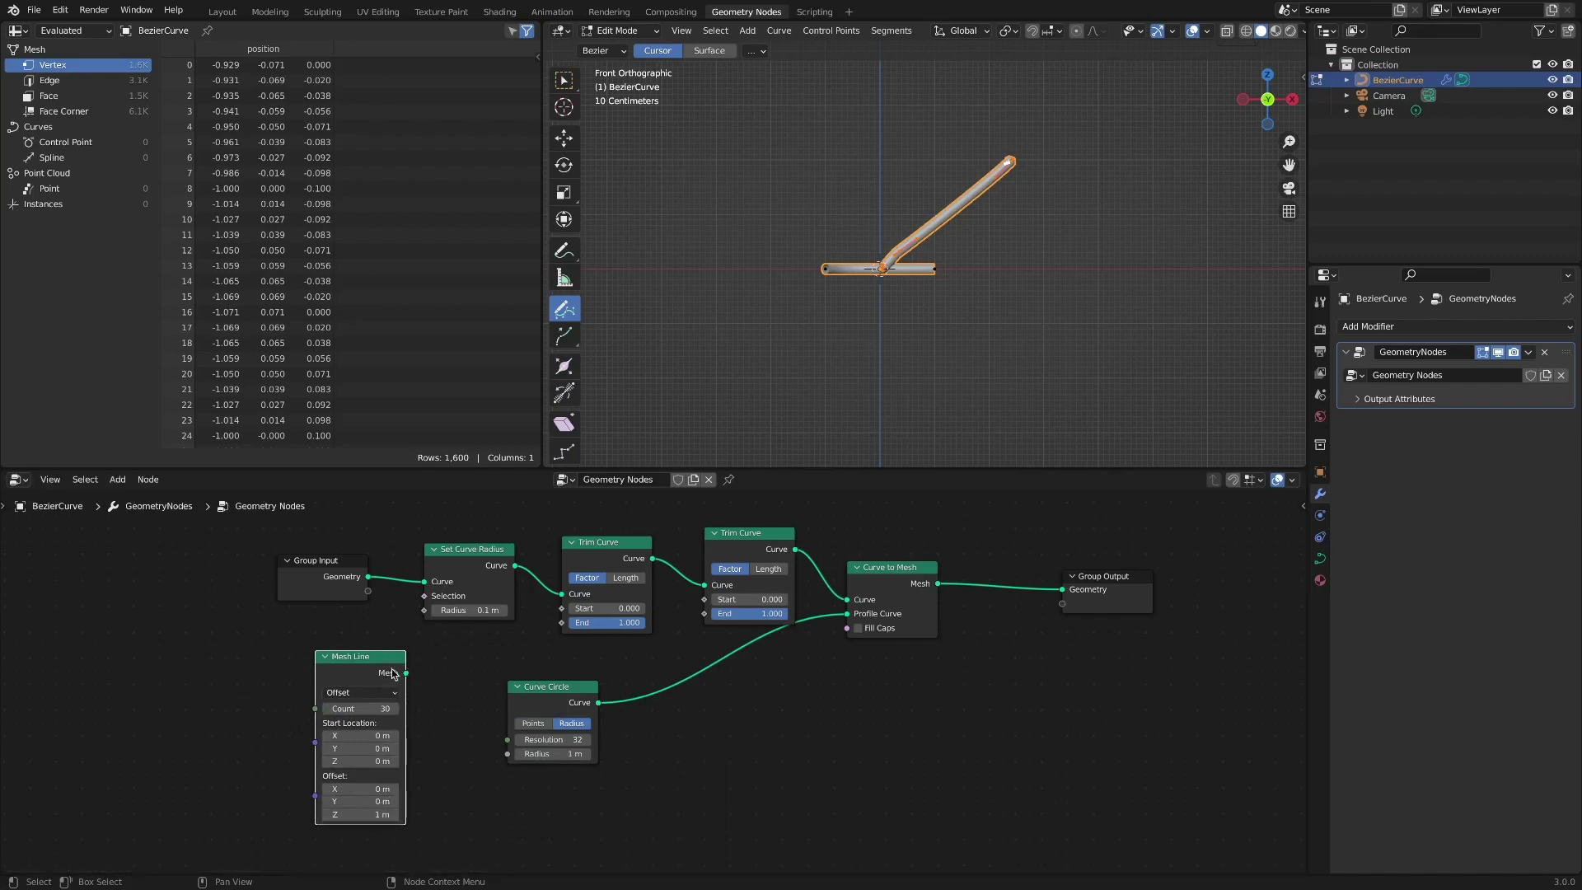
pyautogui.moveTo(387, 667); pyautogui.dragTo(359, 672)
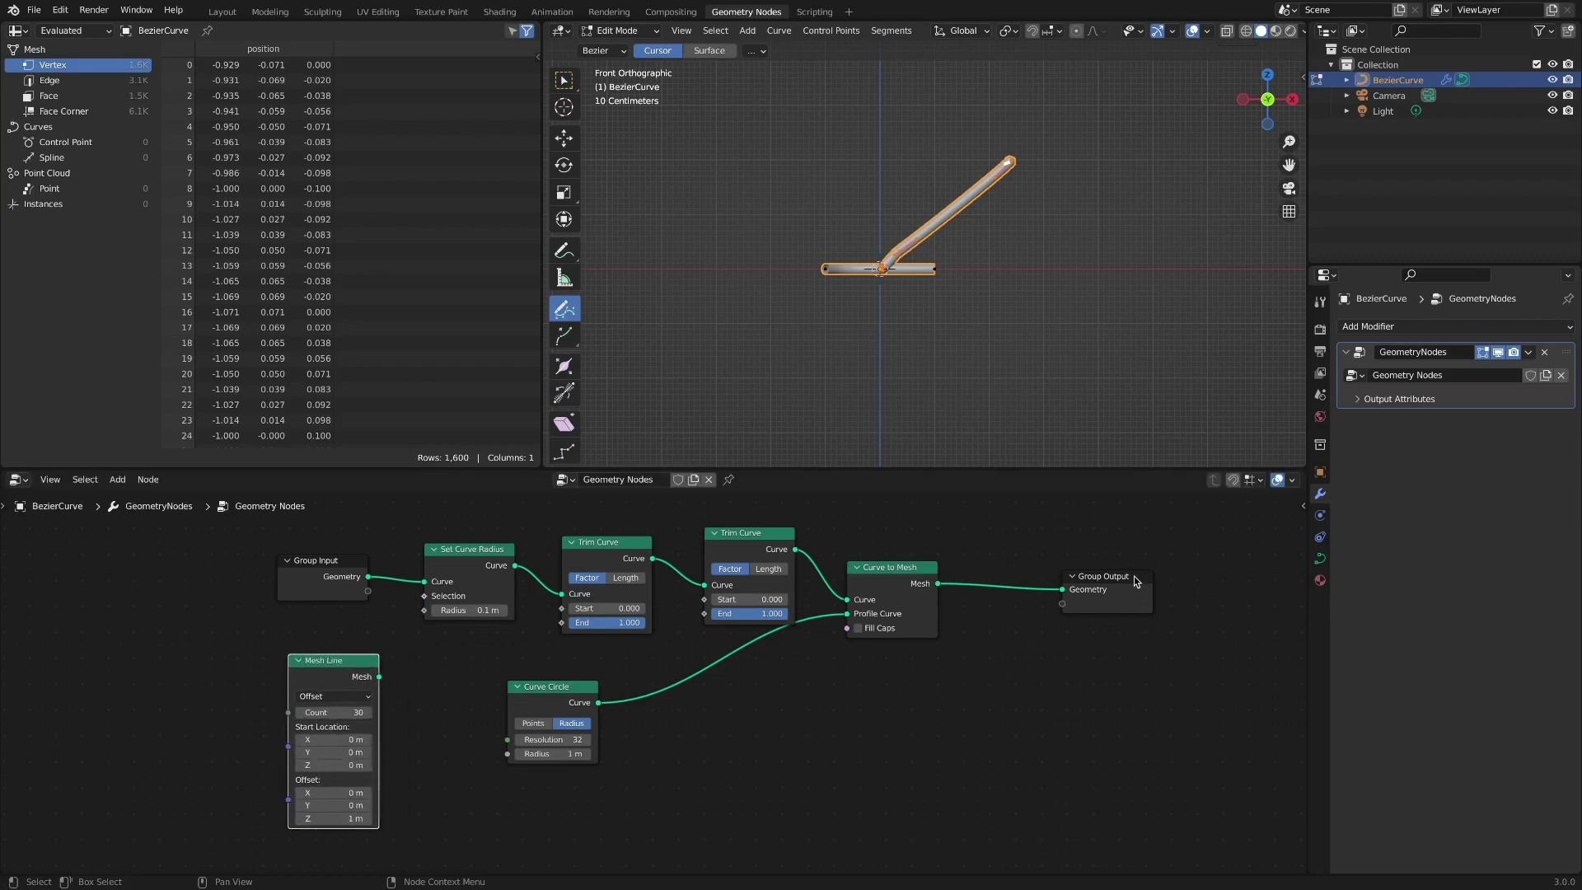
# Step: Insert a Join Geometry node before Group Output and connect the Mesh Line's mesh output to it
pyautogui.moveTo(1135, 581); pyautogui.dragTo(1205, 572)
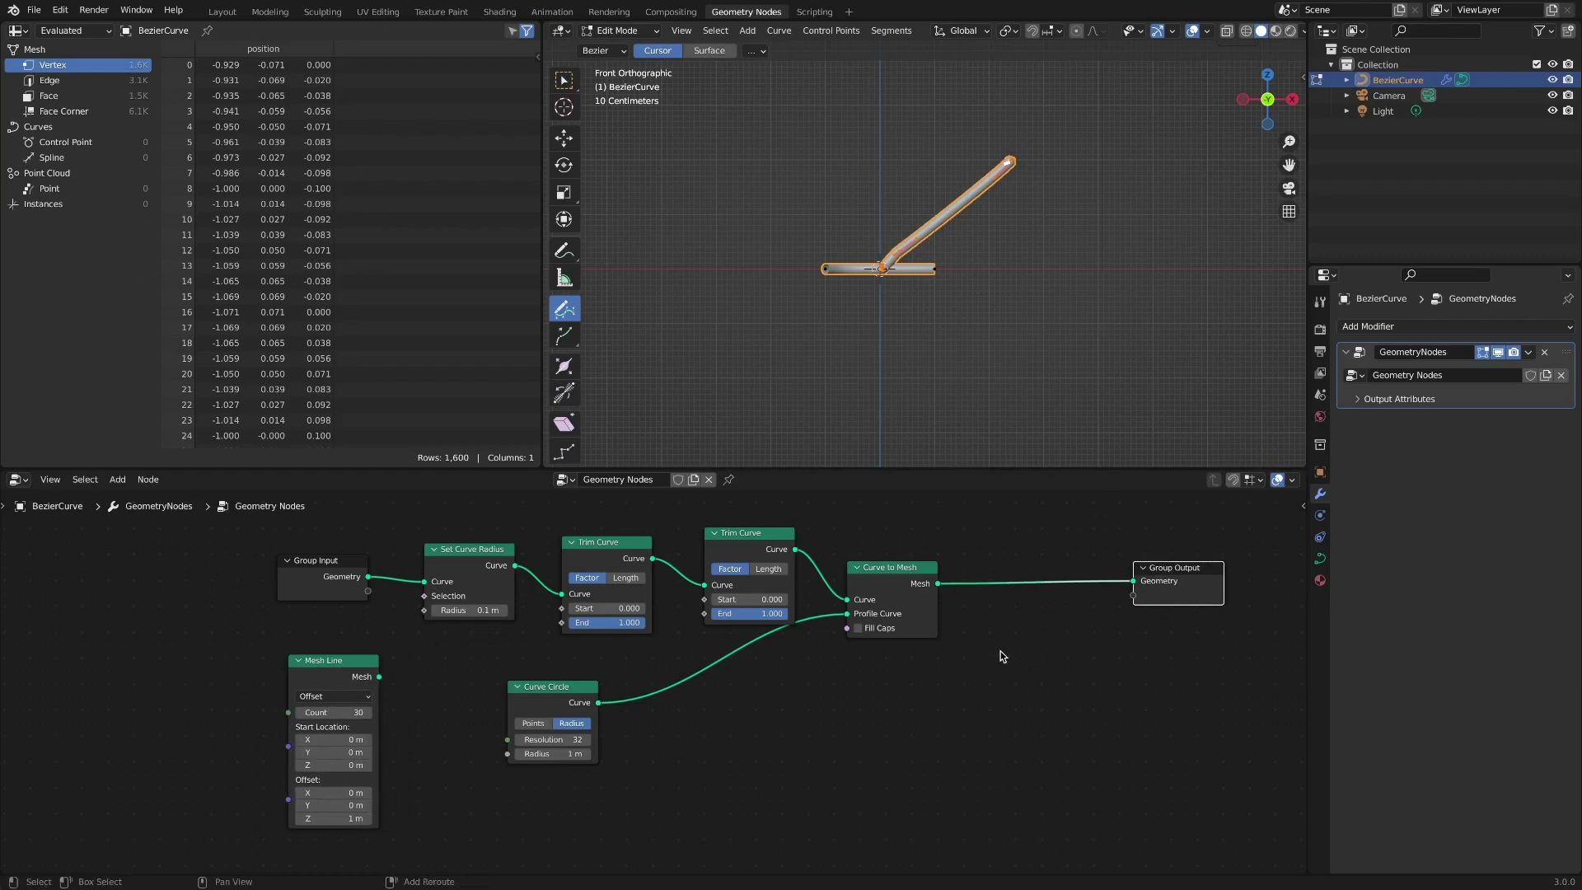
pyautogui.hotkey('shift', 'a')
pyautogui.moveTo(1004, 650)
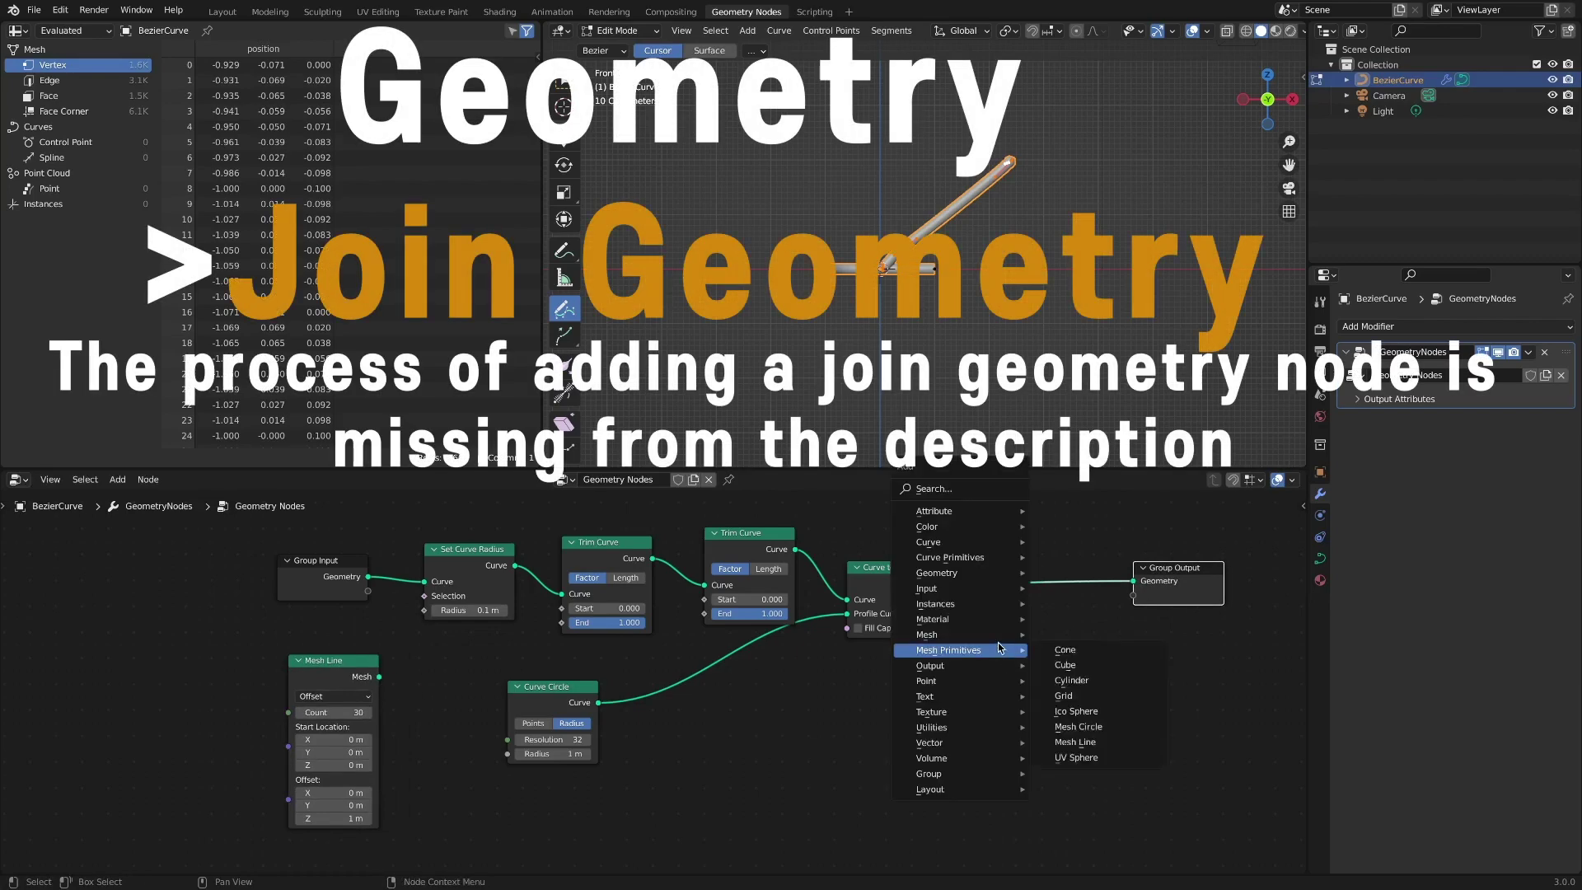
pyautogui.moveTo(1009, 574)
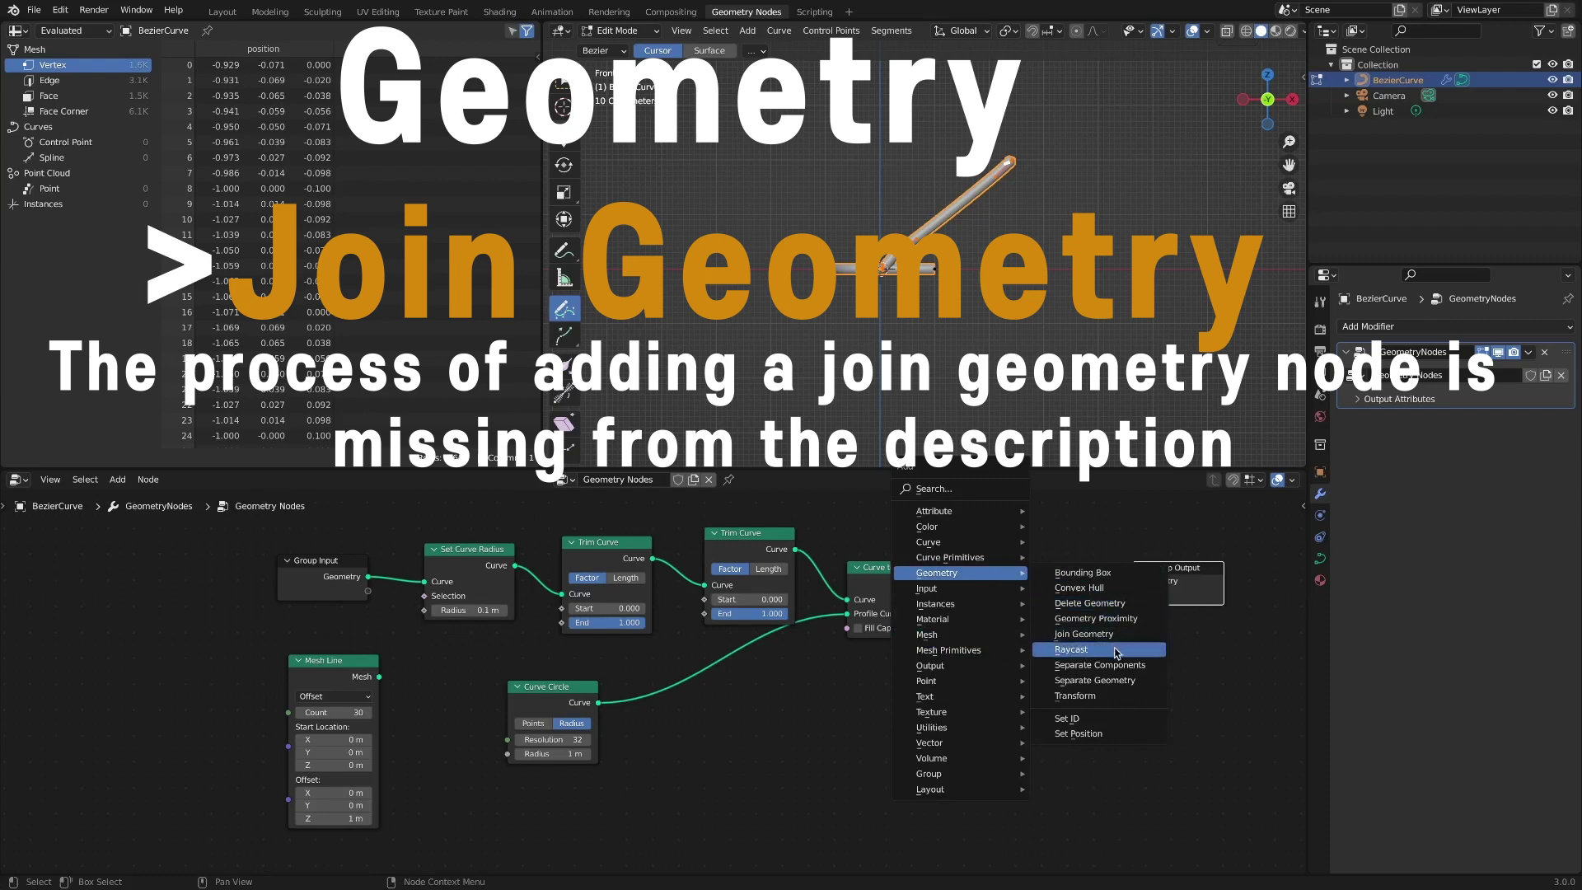
pyautogui.click(1095, 634)
pyautogui.click(1021, 568)
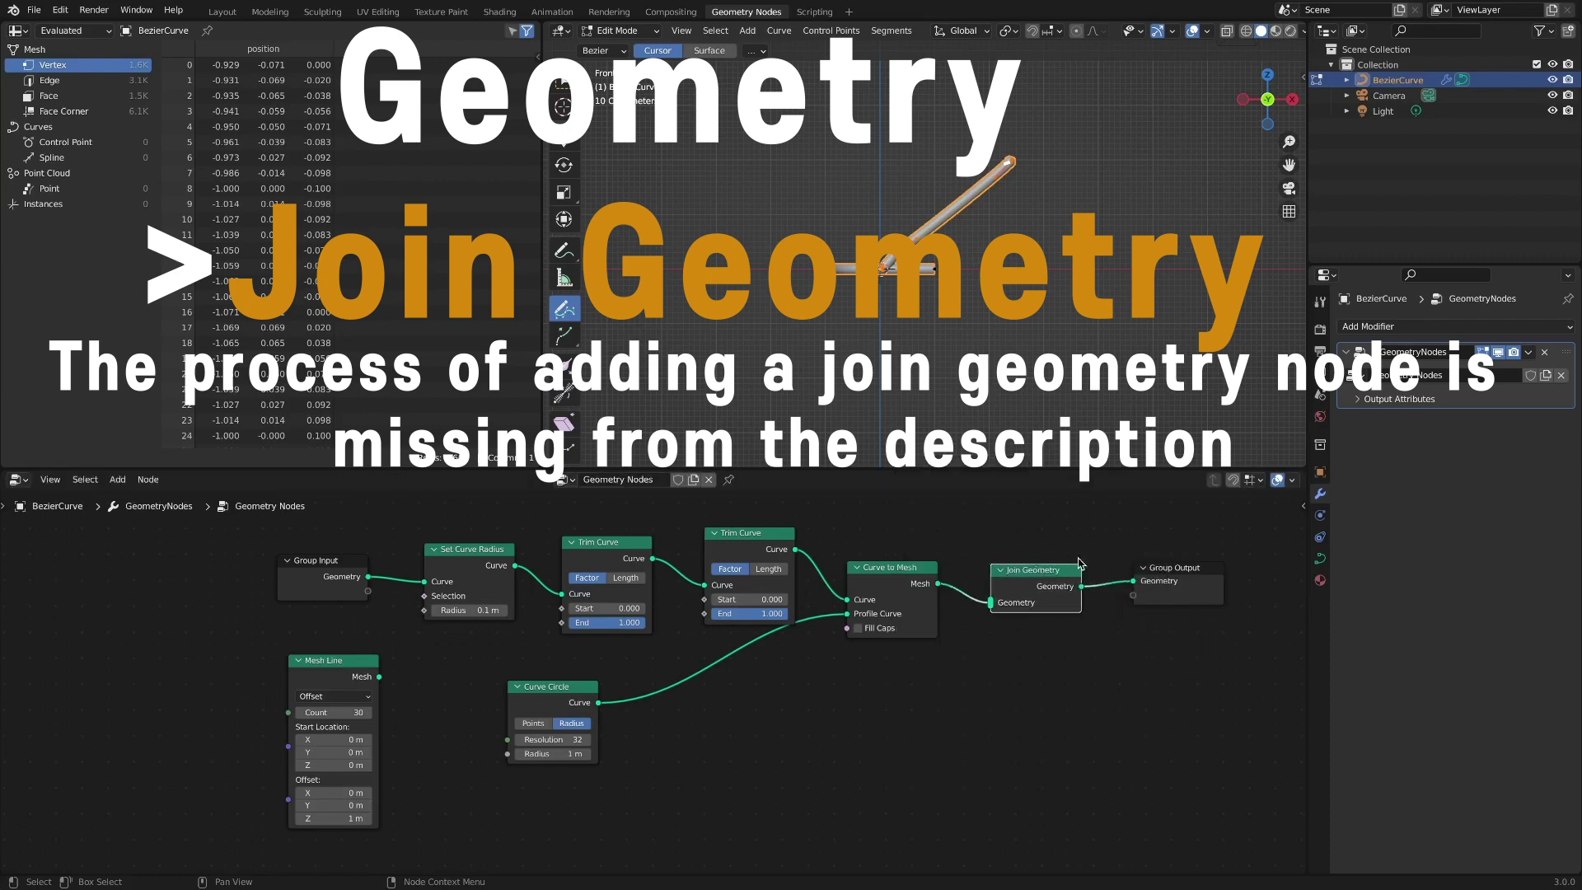
pyautogui.moveTo(380, 679); pyautogui.dragTo(991, 607)
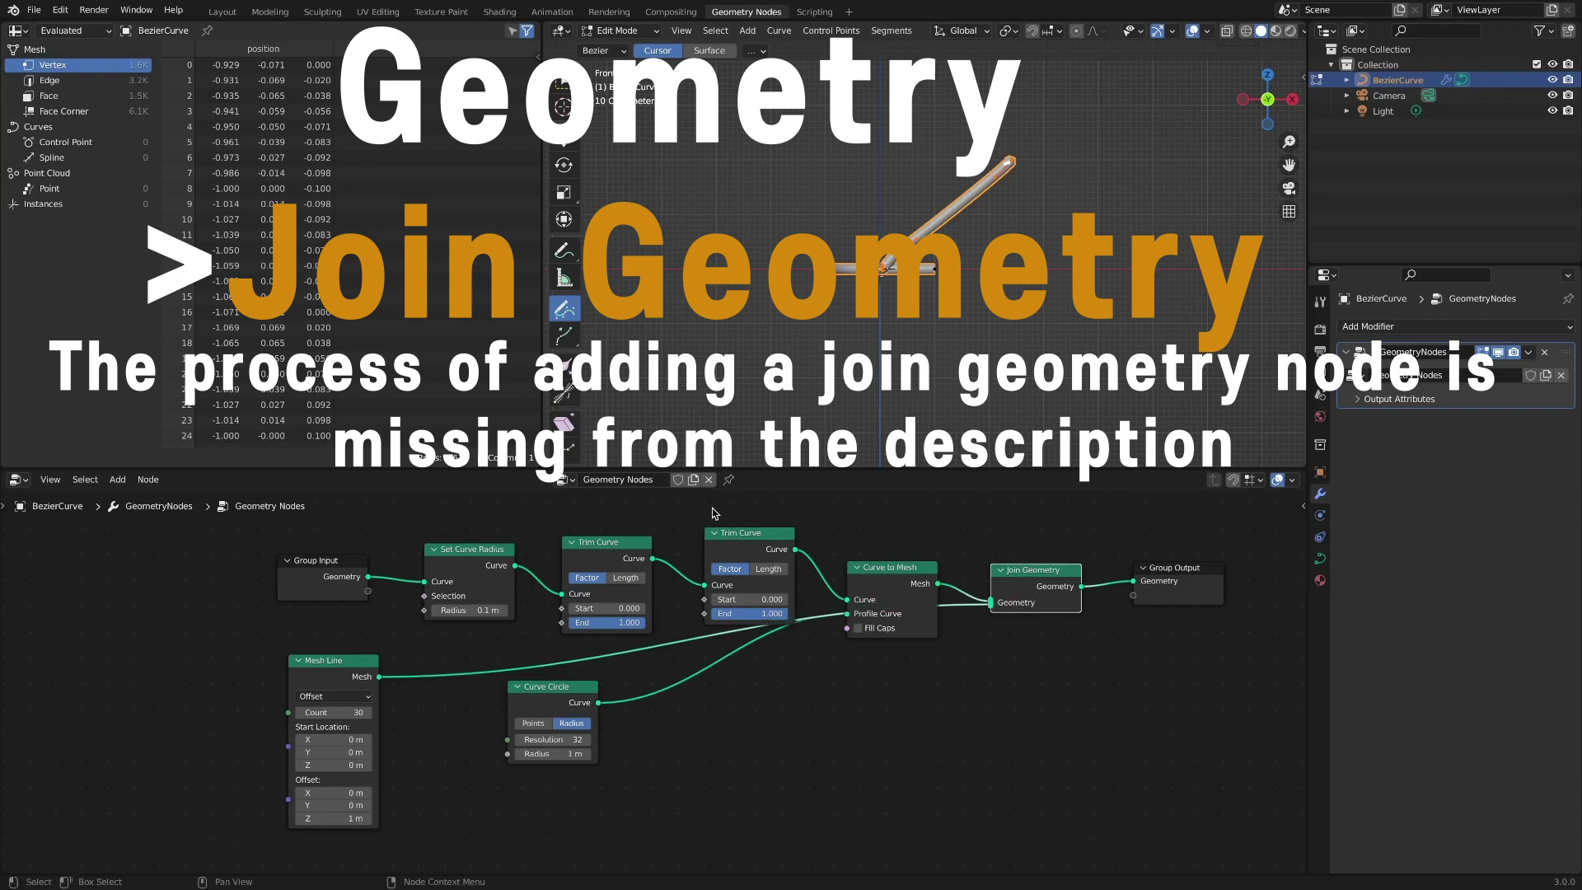
pyautogui.moveTo(342, 682); pyautogui.dragTo(327, 687)
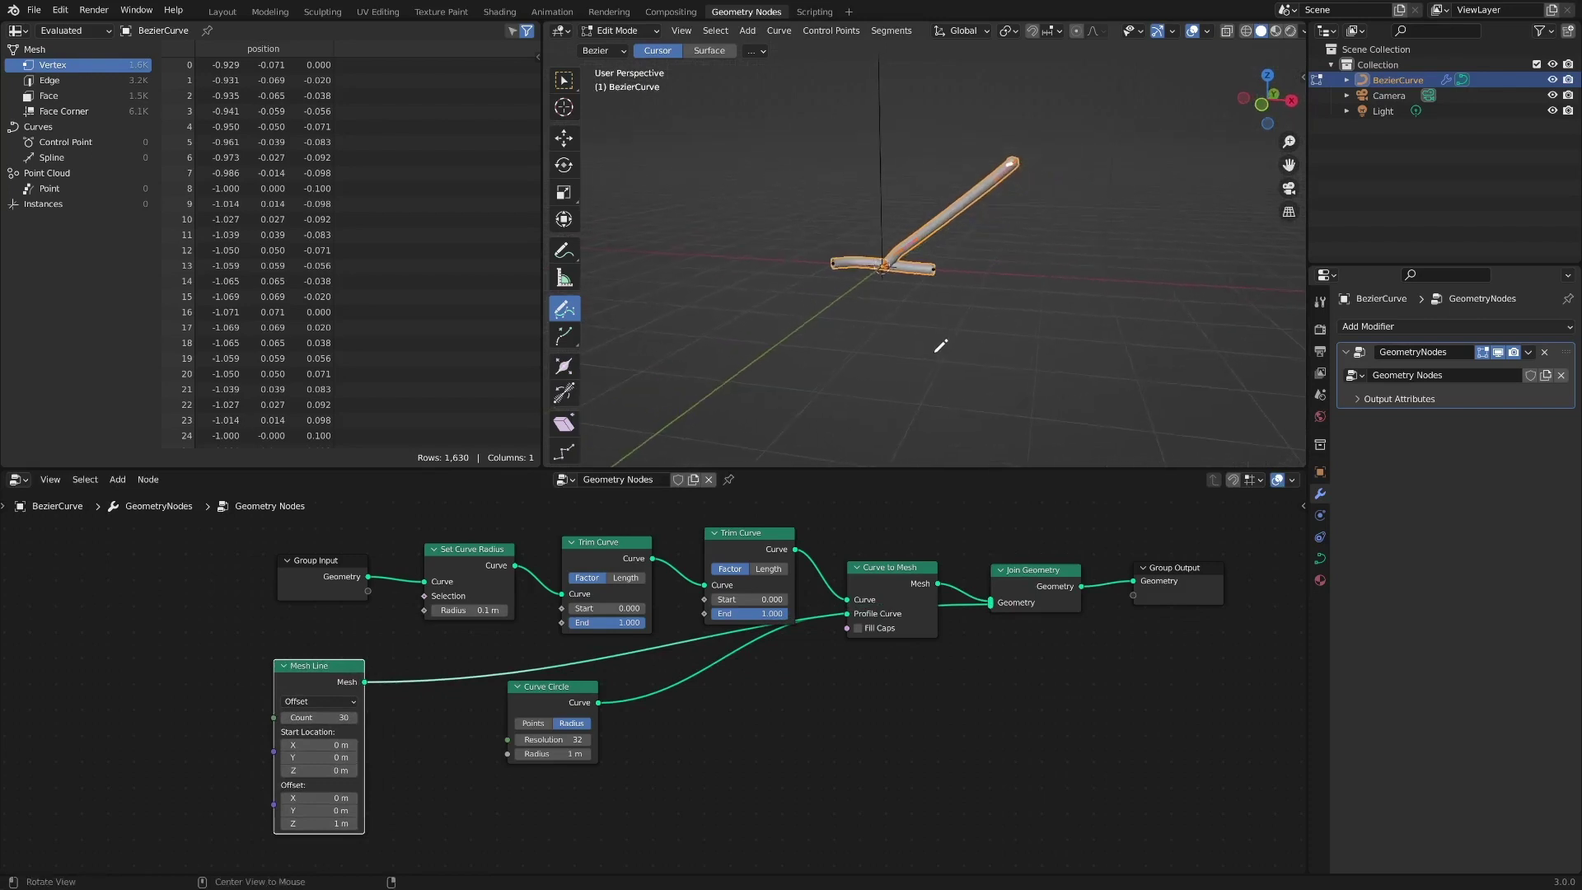
pyautogui.scroll(-4, 955, 326)
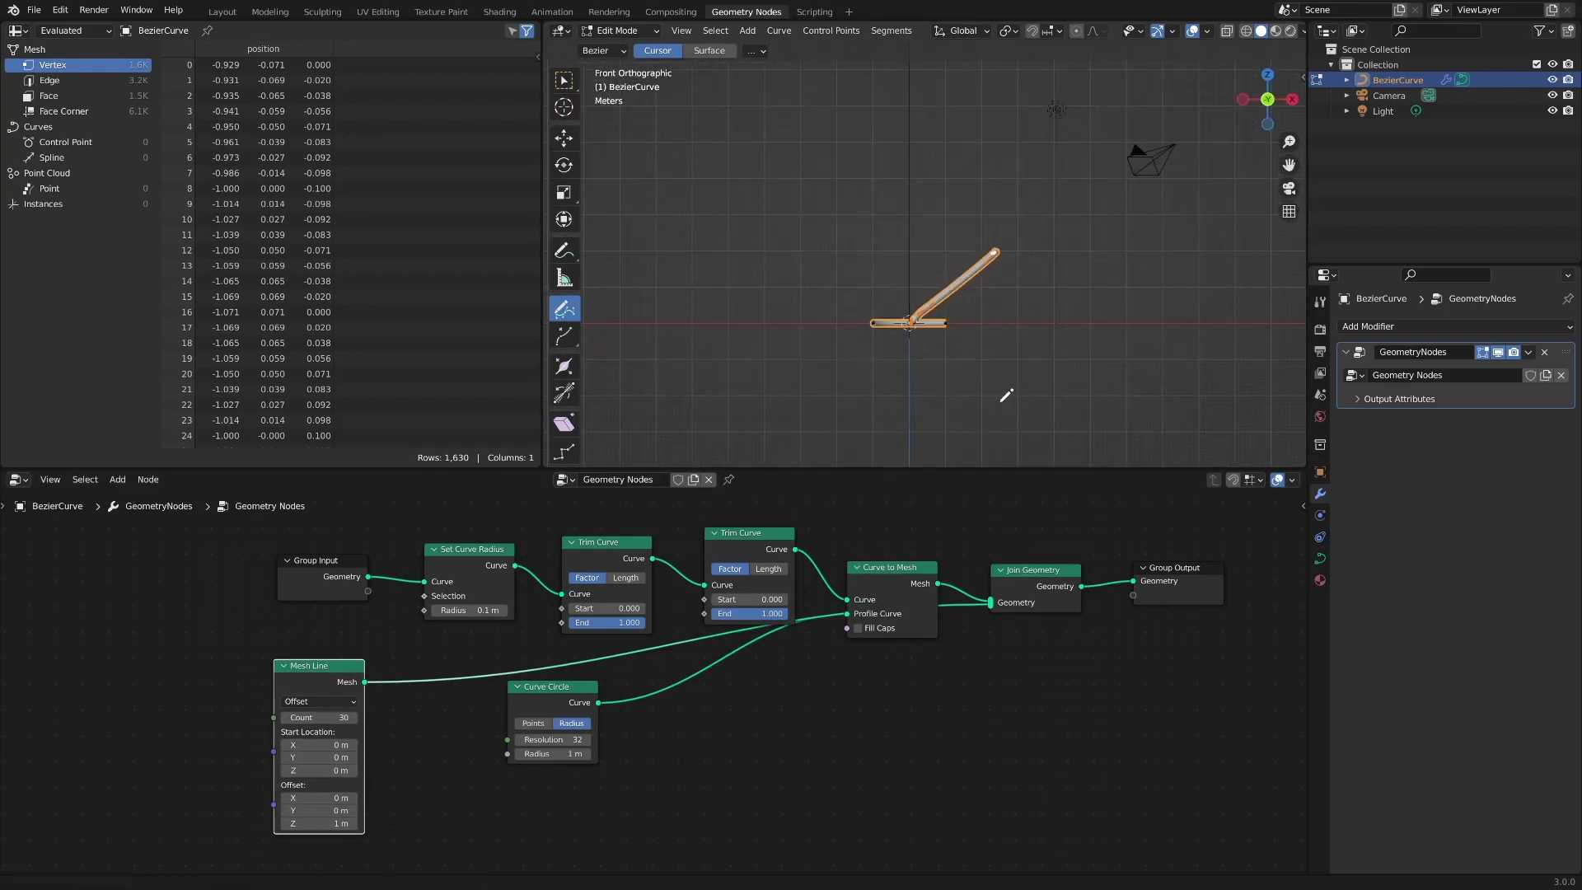
# Step: Set the Mesh Line node's Z offset to 0 m
pyautogui.keyDown('ctrl'); pyautogui.moveTo(1006, 448); pyautogui.dragTo(1040, 297, button='middle'); pyautogui.keyUp('ctrl')
pyautogui.click(342, 823)
pyautogui.write('0')
pyautogui.press('Return')
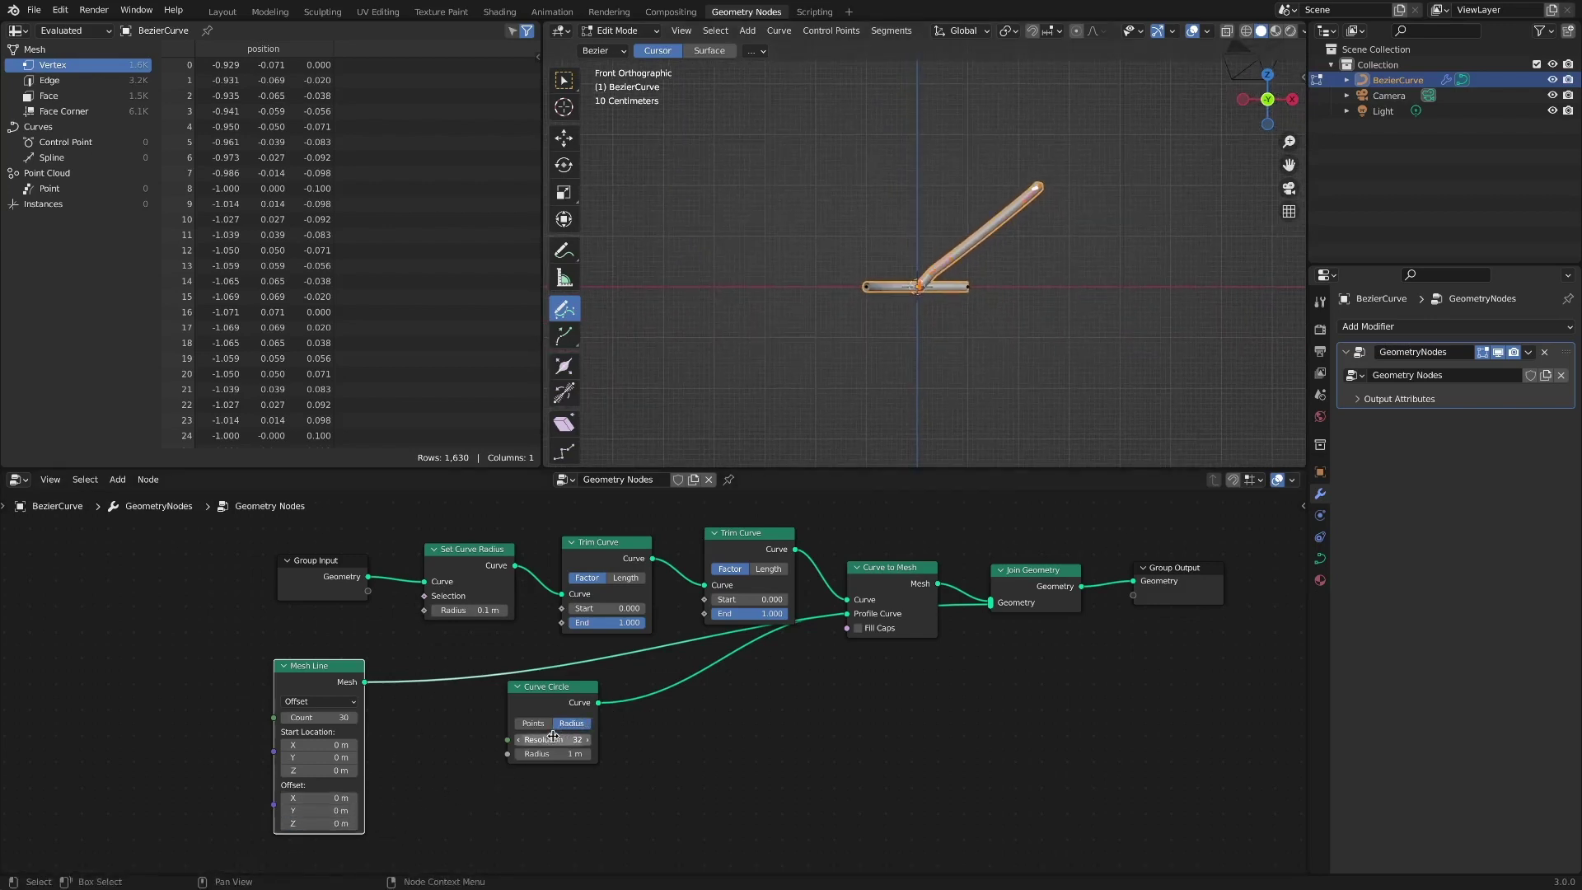
# Step: Make room beside the Mesh Line node and insert an Instance on Points node on its link to Join Geometry
pyautogui.moveTo(558, 685); pyautogui.dragTo(569, 726)
pyautogui.moveTo(322, 666); pyautogui.dragTo(264, 669)
pyautogui.click(417, 718)
pyautogui.hotkey('shift', 'a')
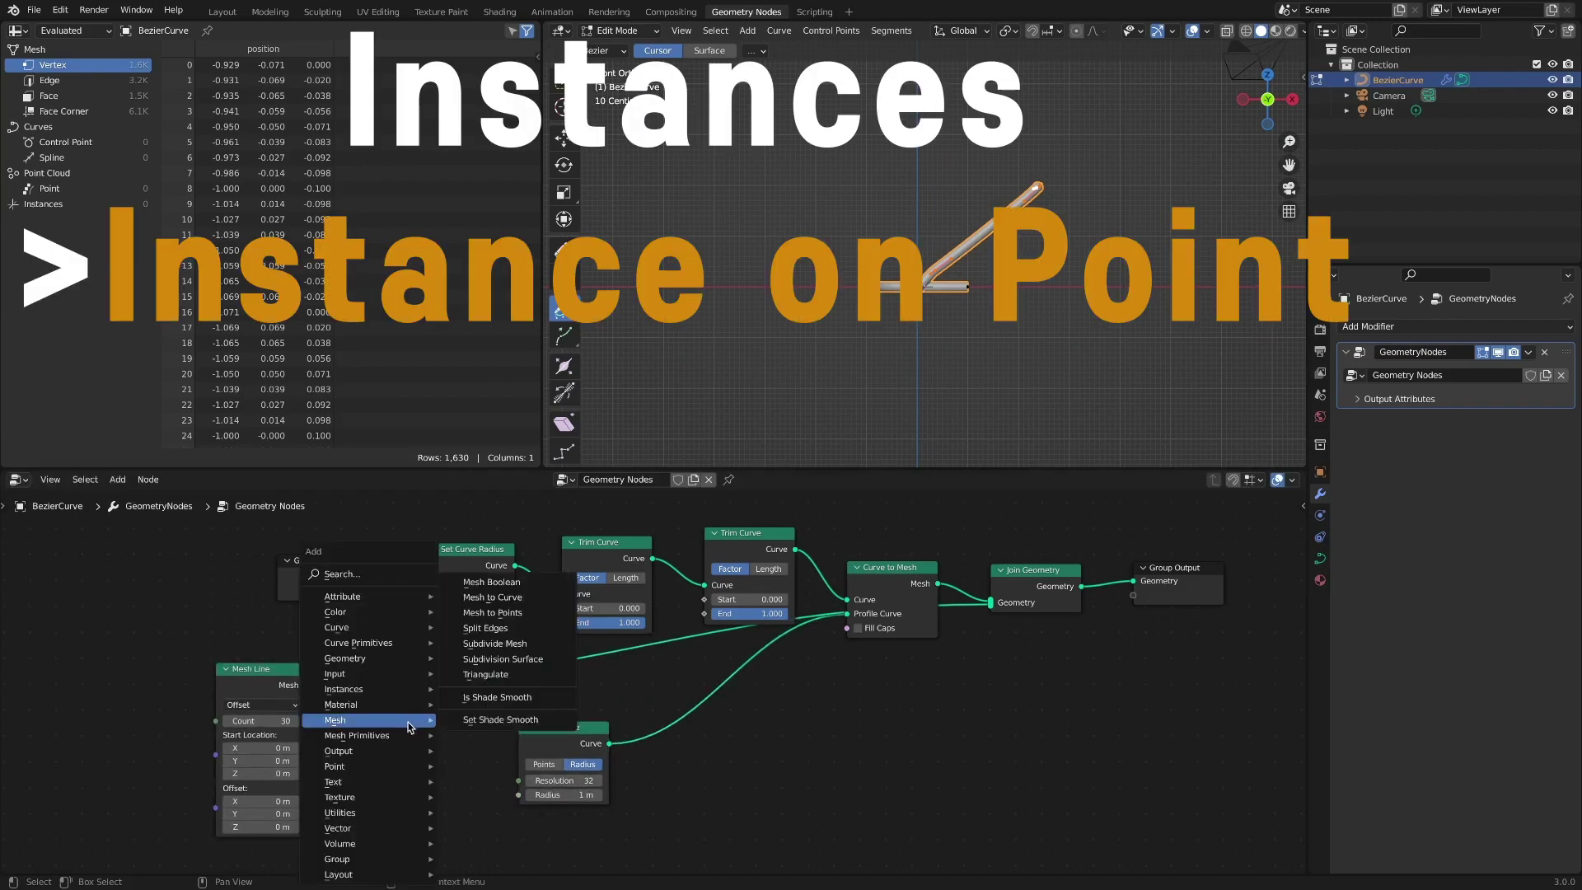
pyautogui.moveTo(408, 692)
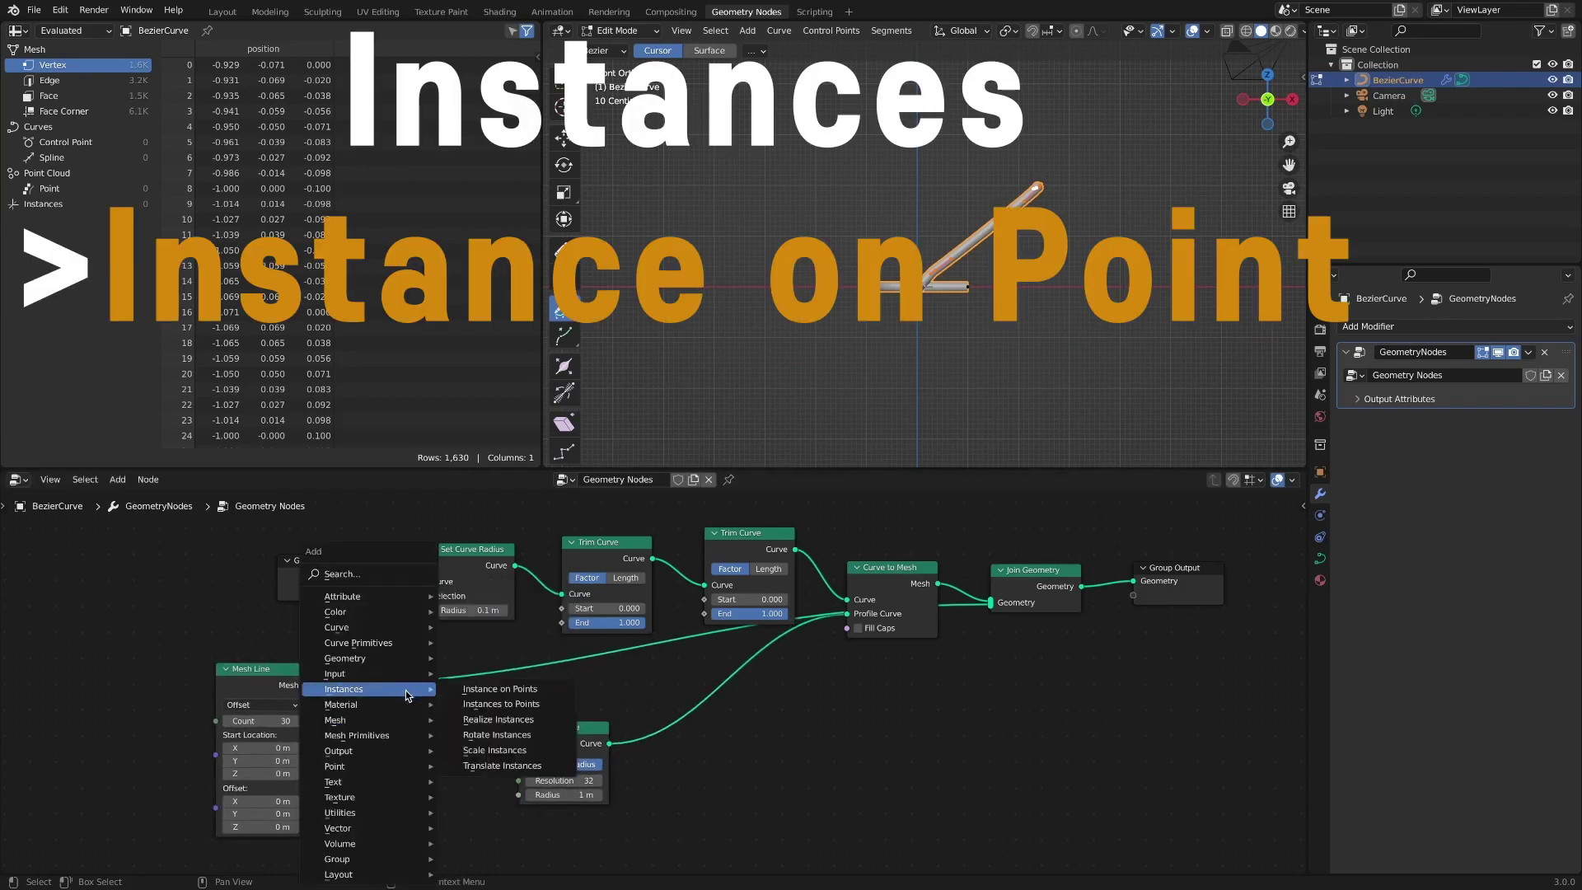
pyautogui.click(520, 694)
pyautogui.click(534, 671)
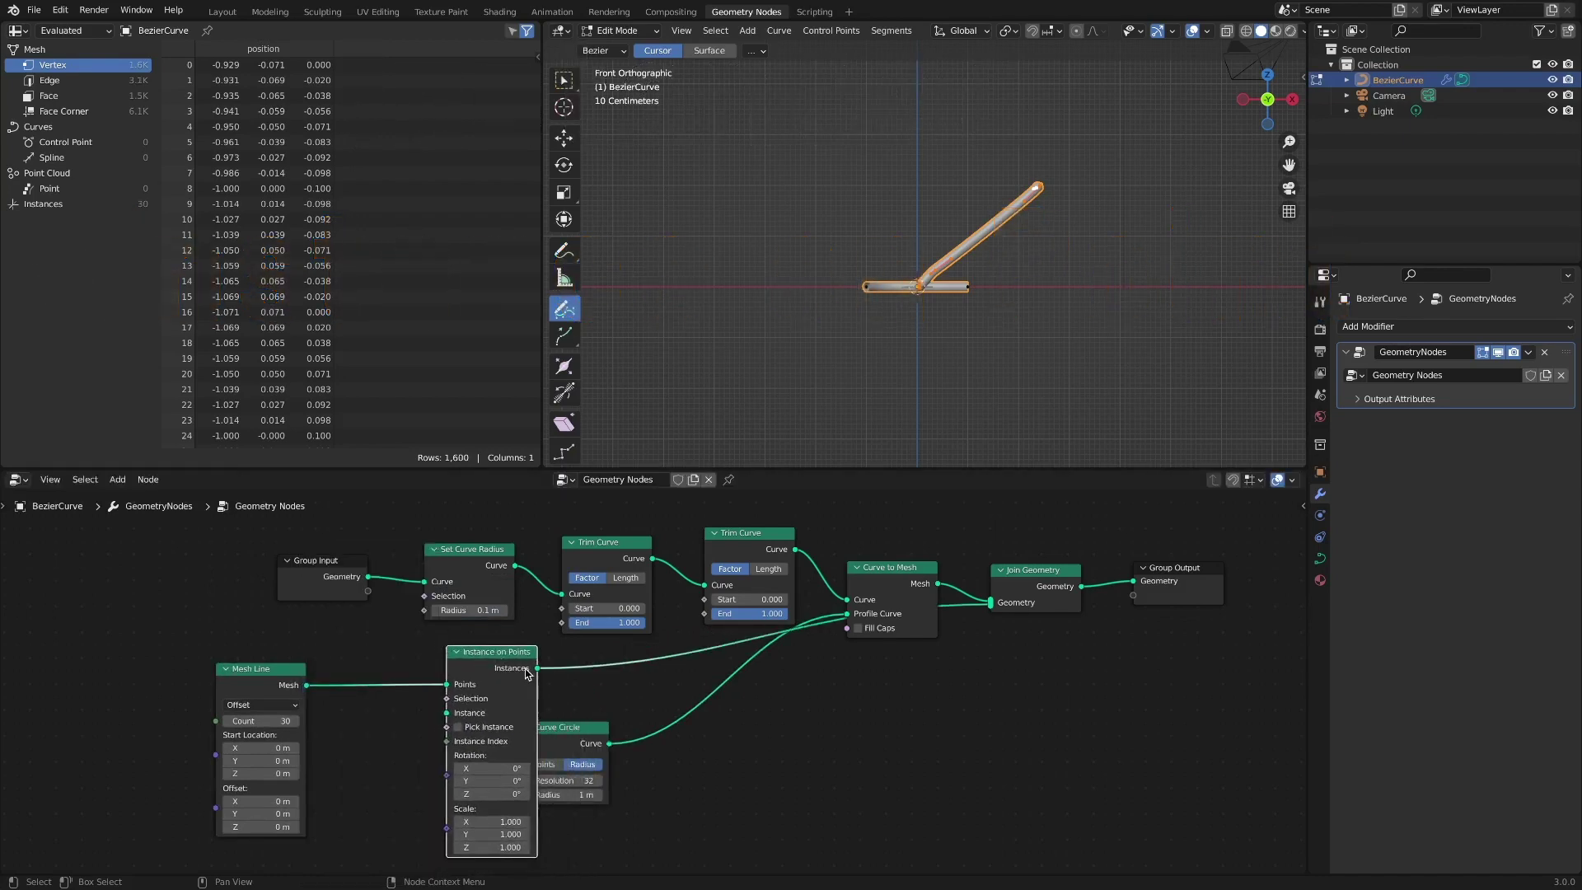
# Step: Rearrange the nodes around Instance on Points and connect Curve to Mesh's mesh output to its Instance input
pyautogui.moveTo(515, 660); pyautogui.dragTo(933, 742)
pyautogui.moveTo(592, 731); pyautogui.dragTo(667, 676)
pyautogui.moveTo(291, 668); pyautogui.dragTo(471, 753)
pyautogui.scroll(-1, 1006, 681)
pyautogui.keyDown('alt'); pyautogui.moveTo(1006, 681); pyautogui.dragTo(952, 655); pyautogui.keyUp('alt')
pyautogui.moveTo(853, 569); pyautogui.dragTo(799, 759)
pyautogui.moveTo(853, 702); pyautogui.dragTo(924, 682)
# Step: Add an Index input node and place it beside the Mesh Line node
pyautogui.hotkey('shift', 'a')
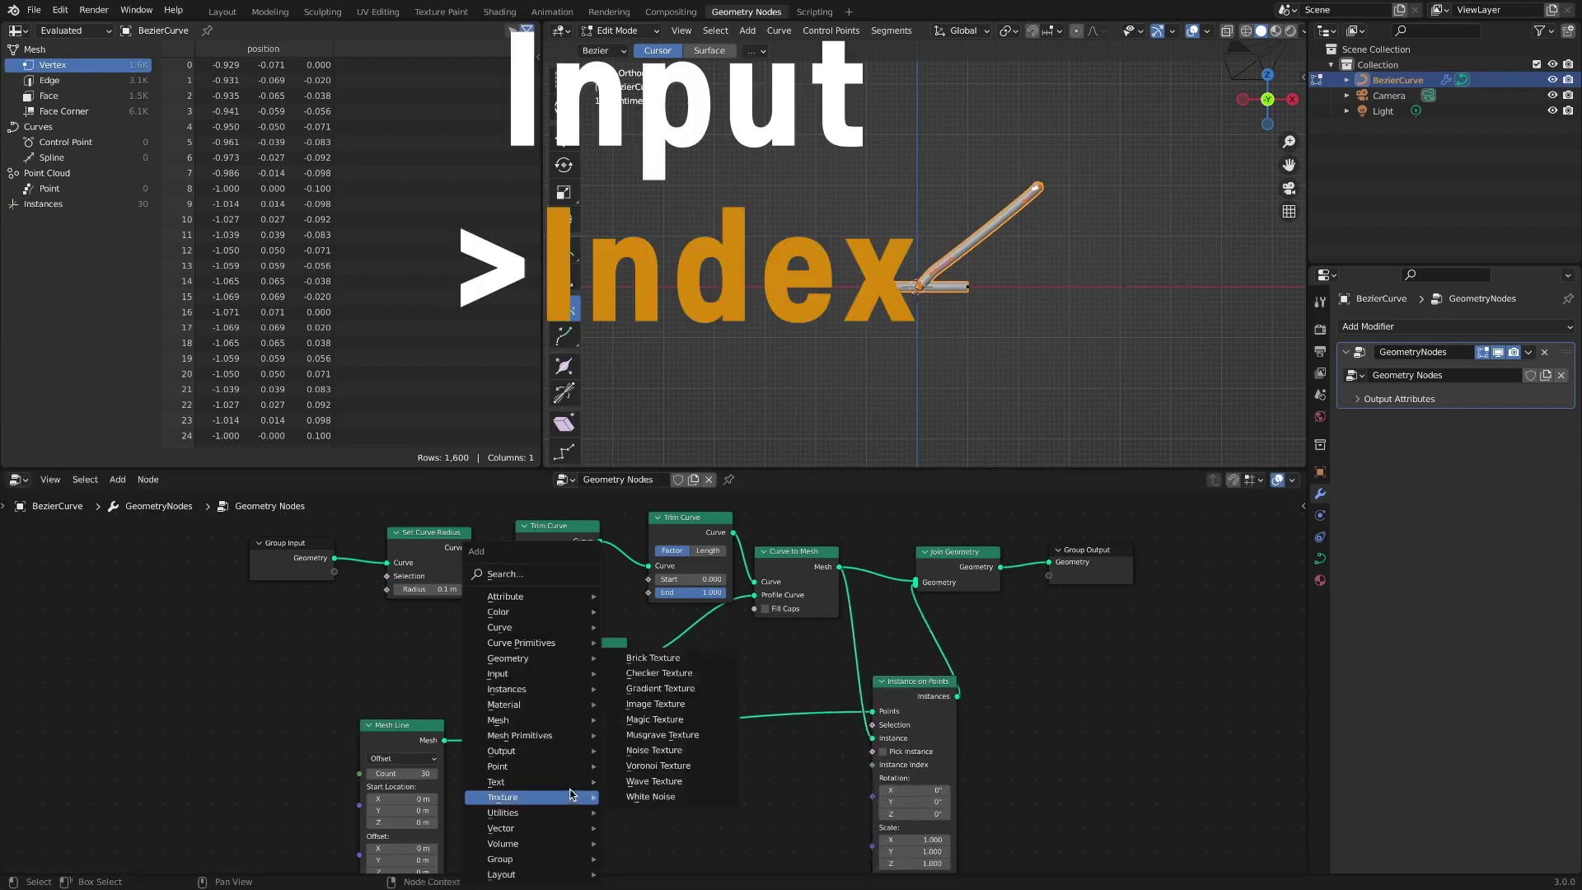
pyautogui.moveTo(536, 673)
pyautogui.click(678, 631)
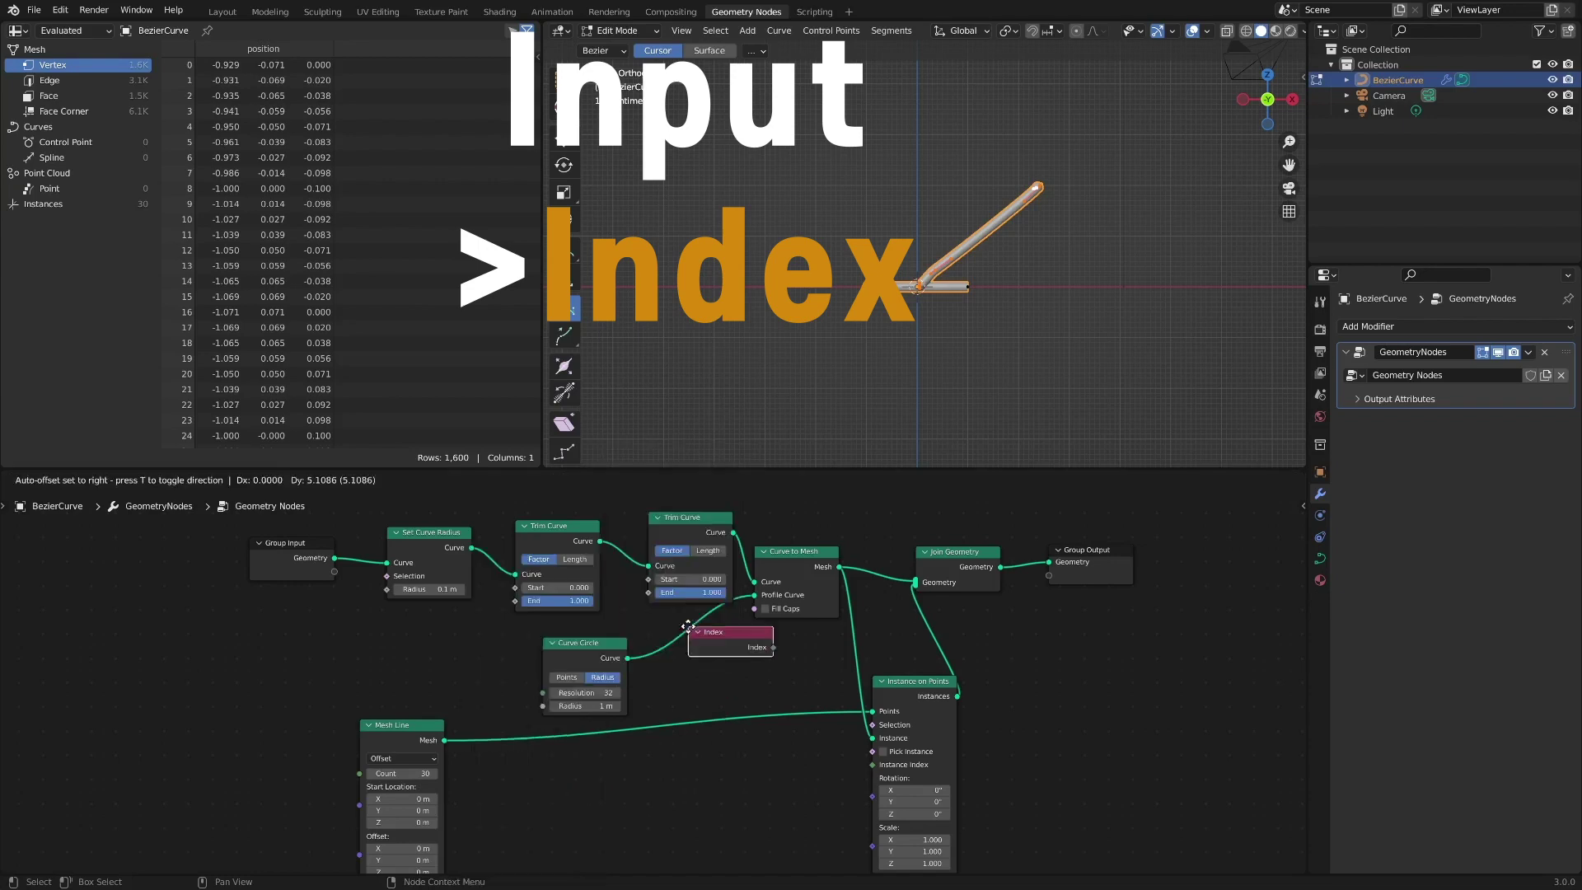
pyautogui.click(533, 795)
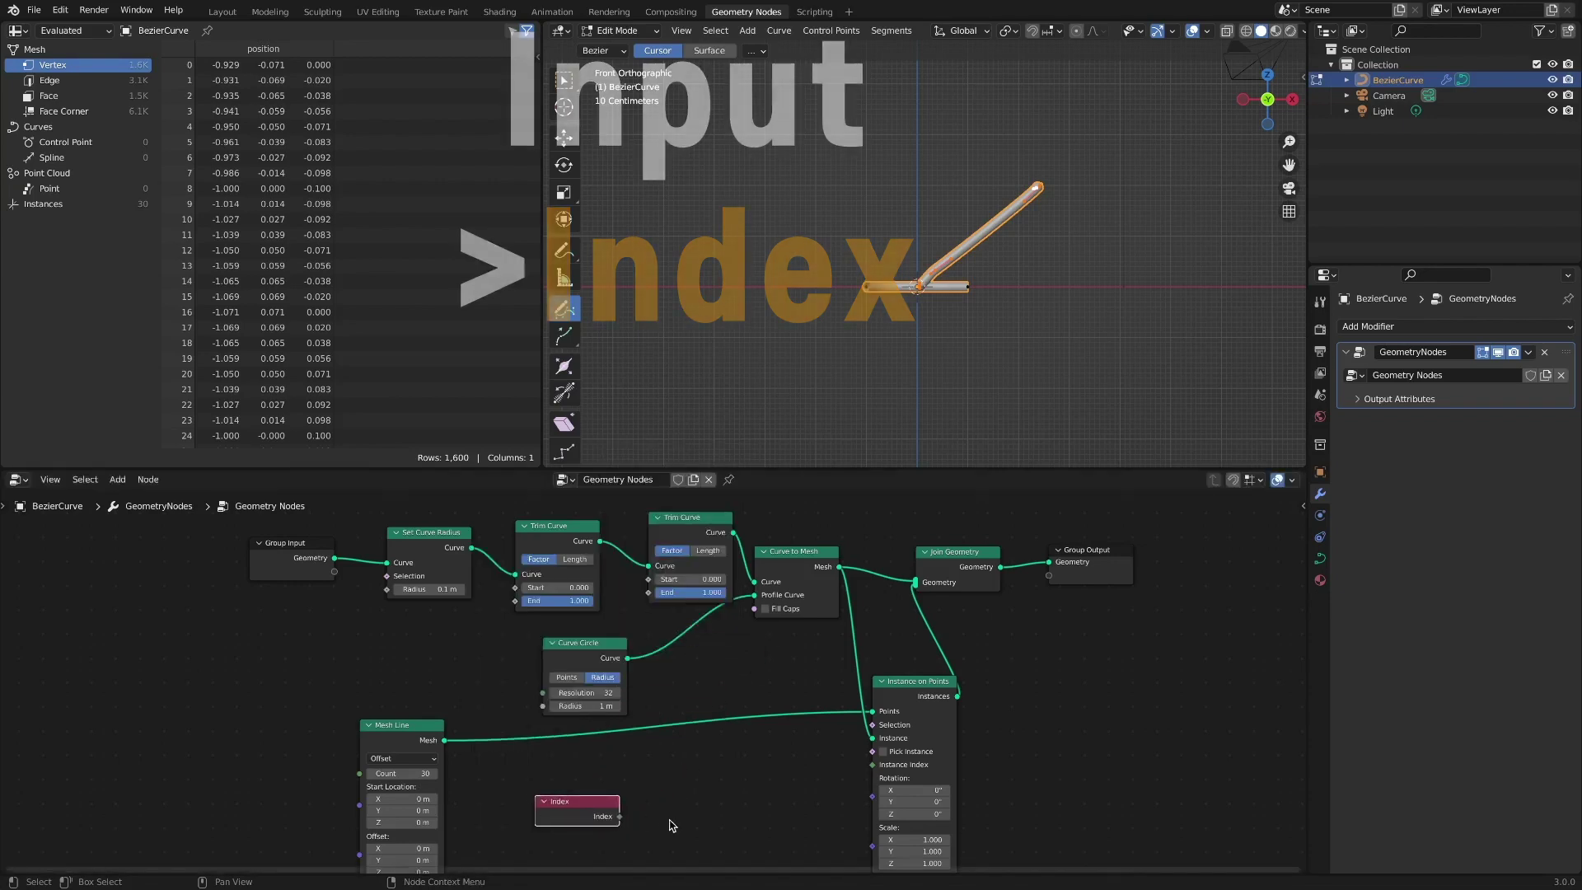
# Step: Add Separate XYZ and Combine XYZ nodes between the Index node and Instance on Points
pyautogui.hotkey('shift', 'a')
pyautogui.moveTo(663, 831)
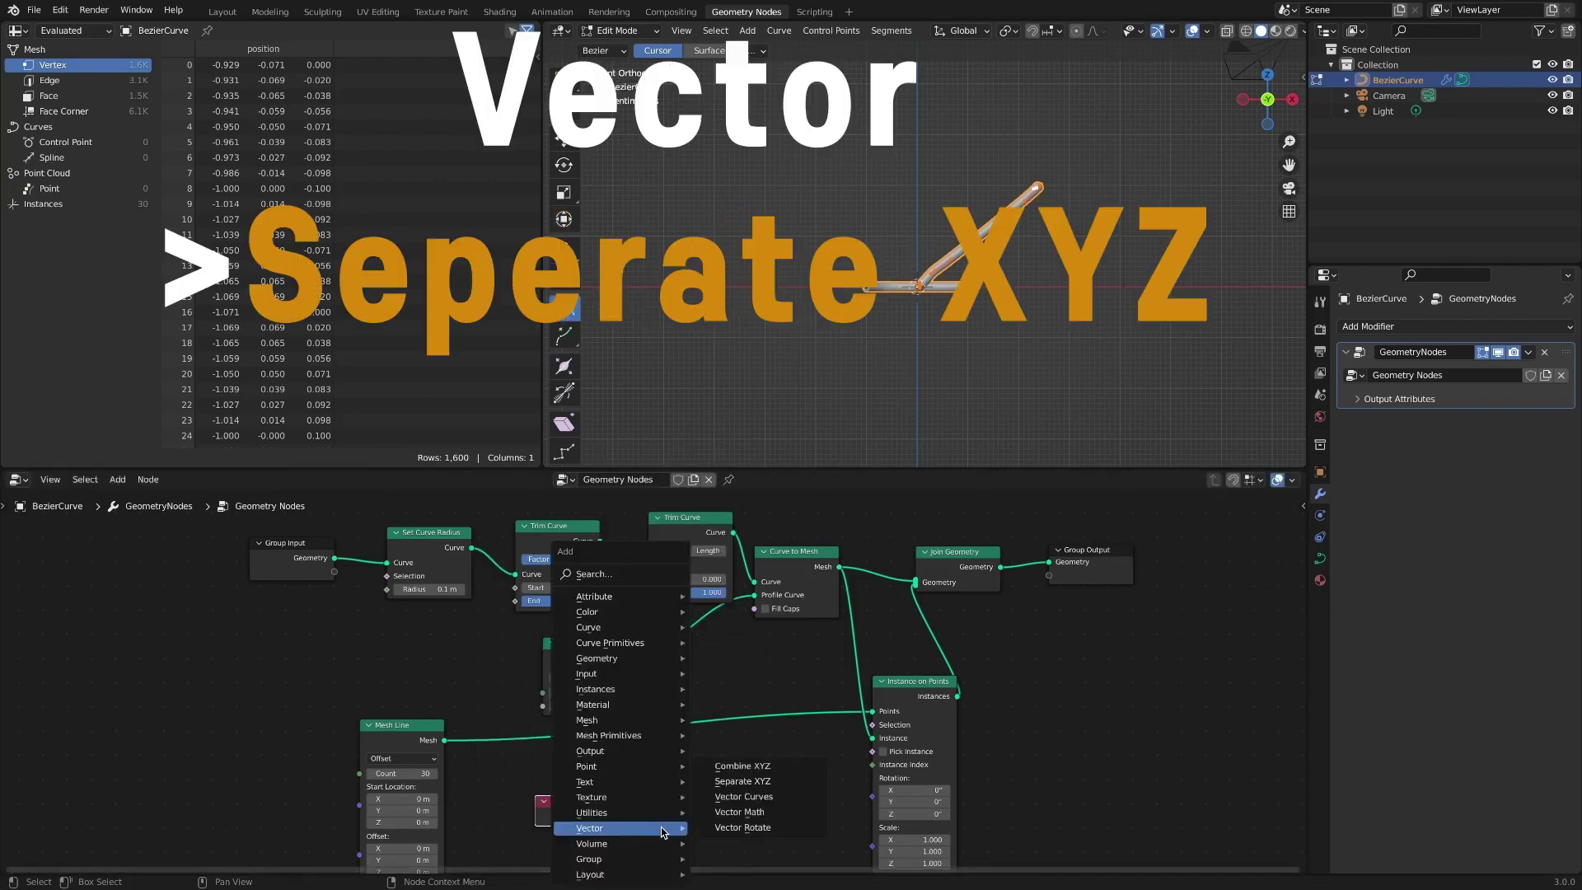
pyautogui.click(786, 781)
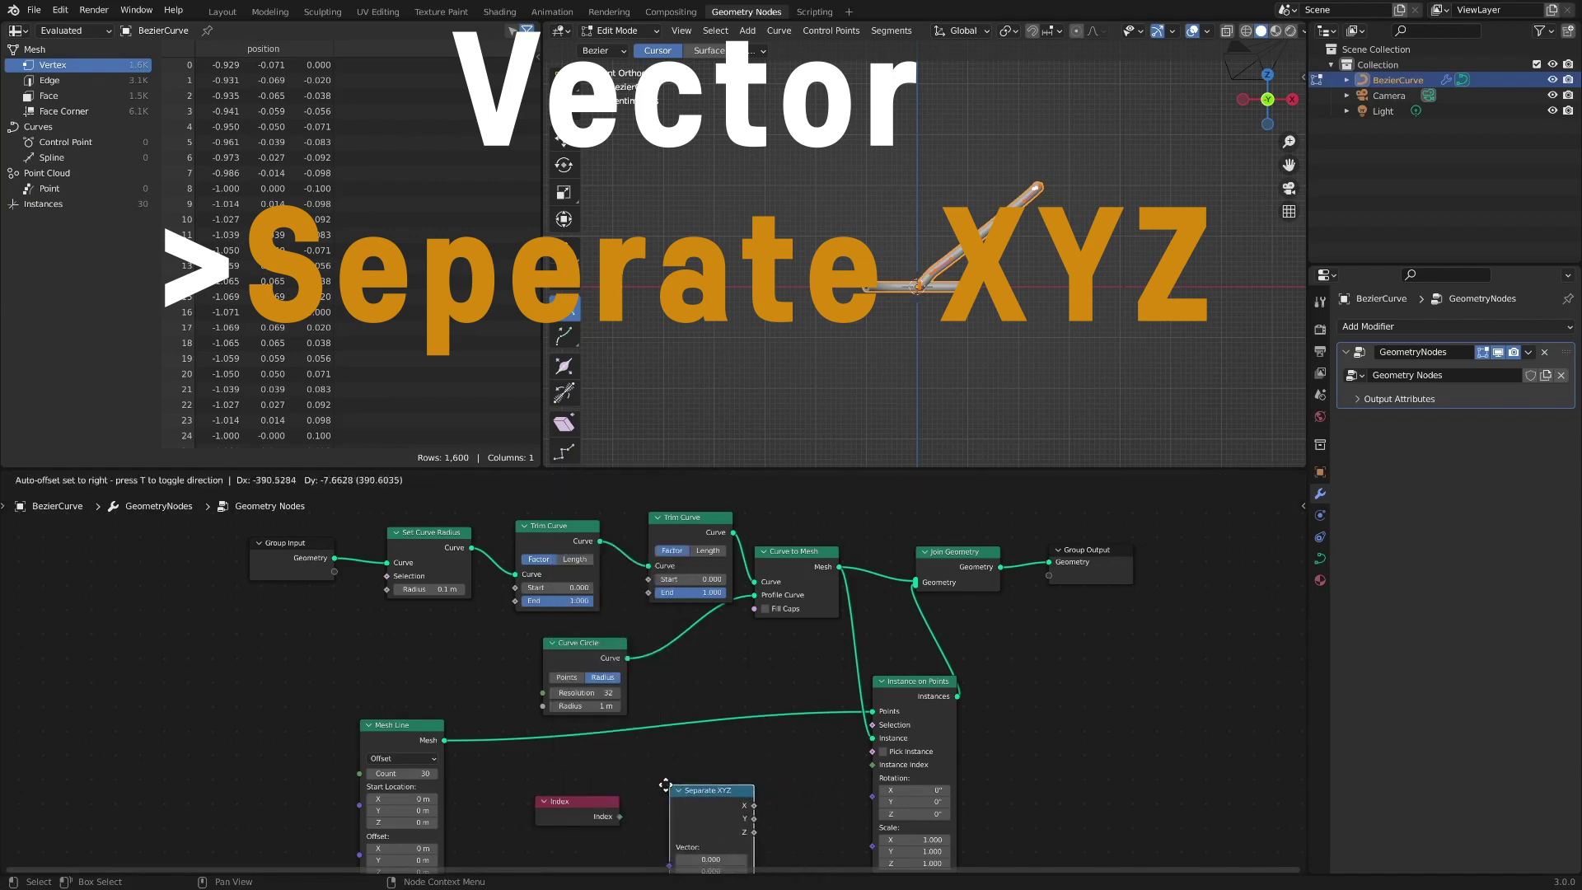
pyautogui.click(659, 764)
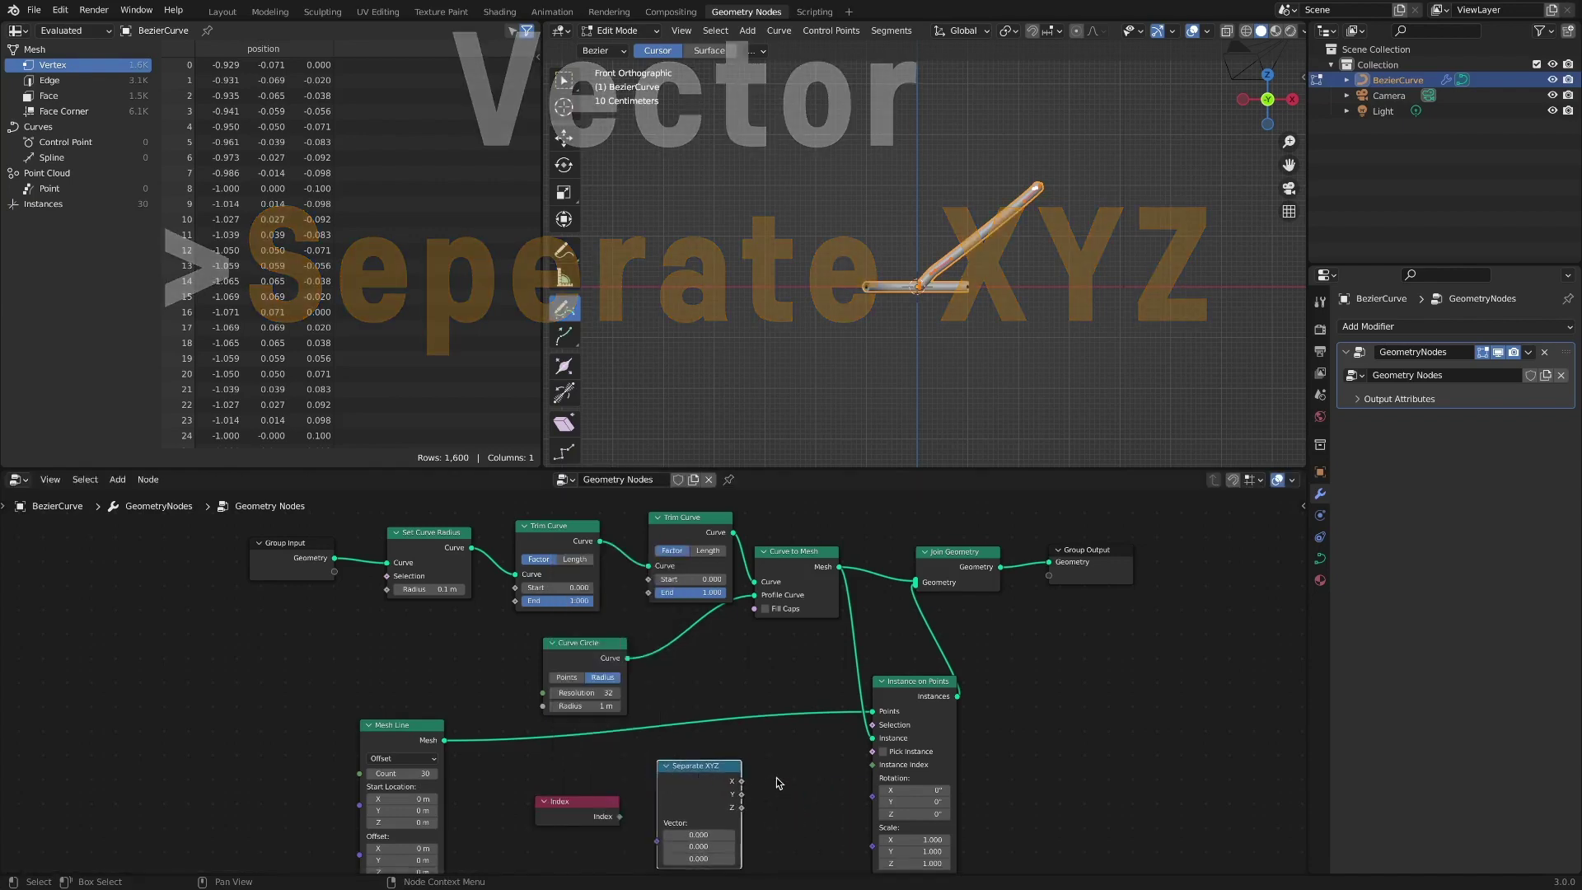
pyautogui.hotkey('shift', 'a')
pyautogui.moveTo(776, 777)
pyautogui.click(855, 779)
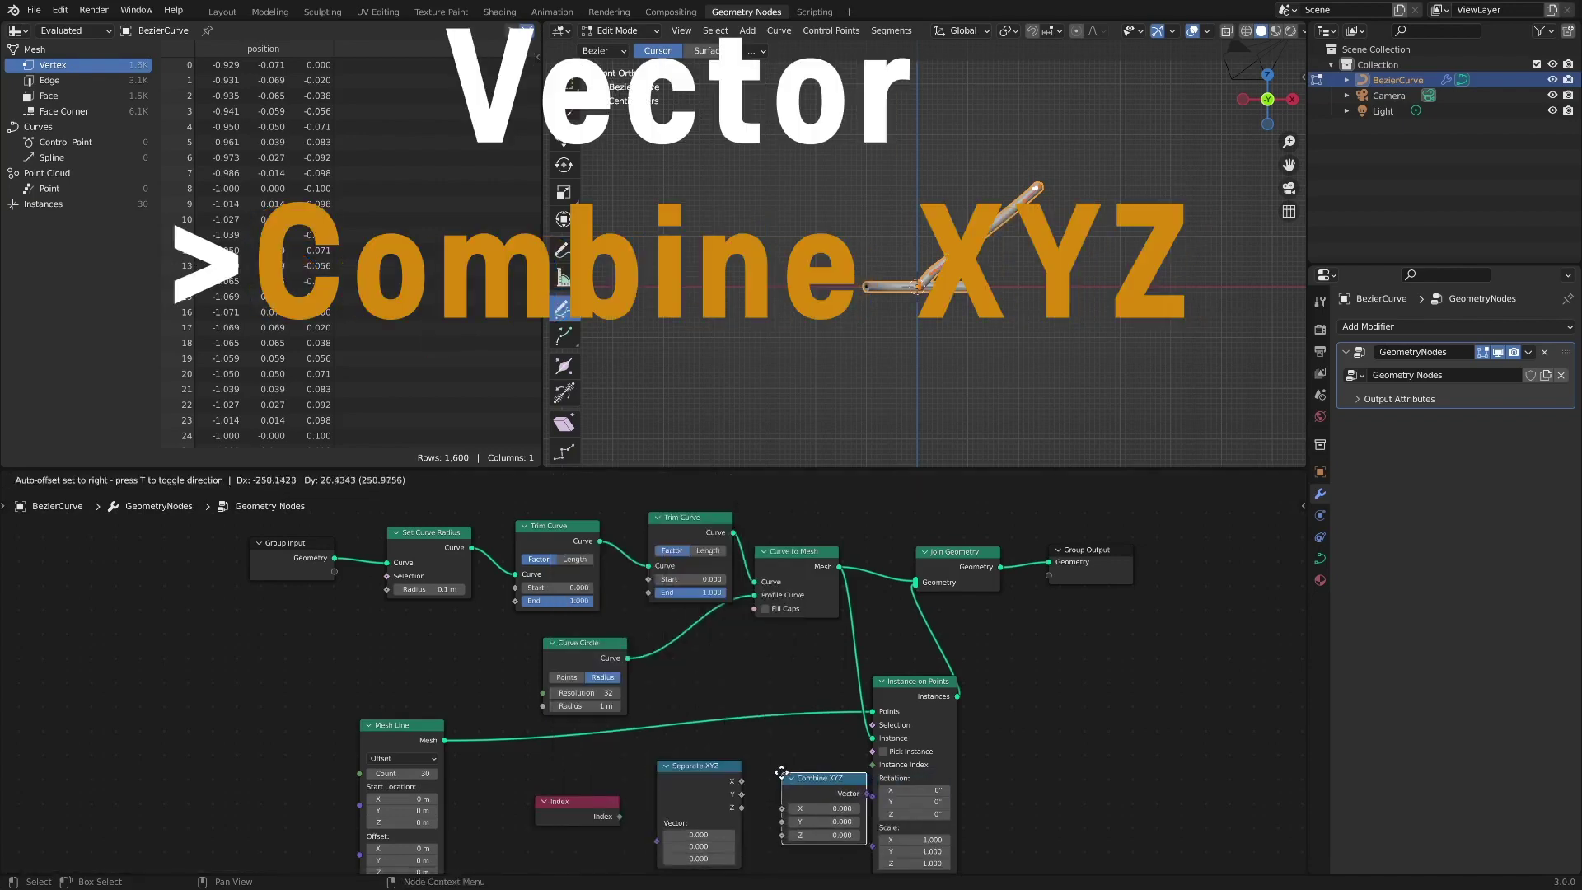
# Step: Route the Index through Separate XYZ's Y output into Combine XYZ's Y input, and its vector into Instance on Points' Rotation
pyautogui.moveTo(606, 801); pyautogui.dragTo(576, 796)
pyautogui.moveTo(692, 765); pyautogui.dragTo(658, 767)
pyautogui.moveTo(589, 811); pyautogui.dragTo(634, 779)
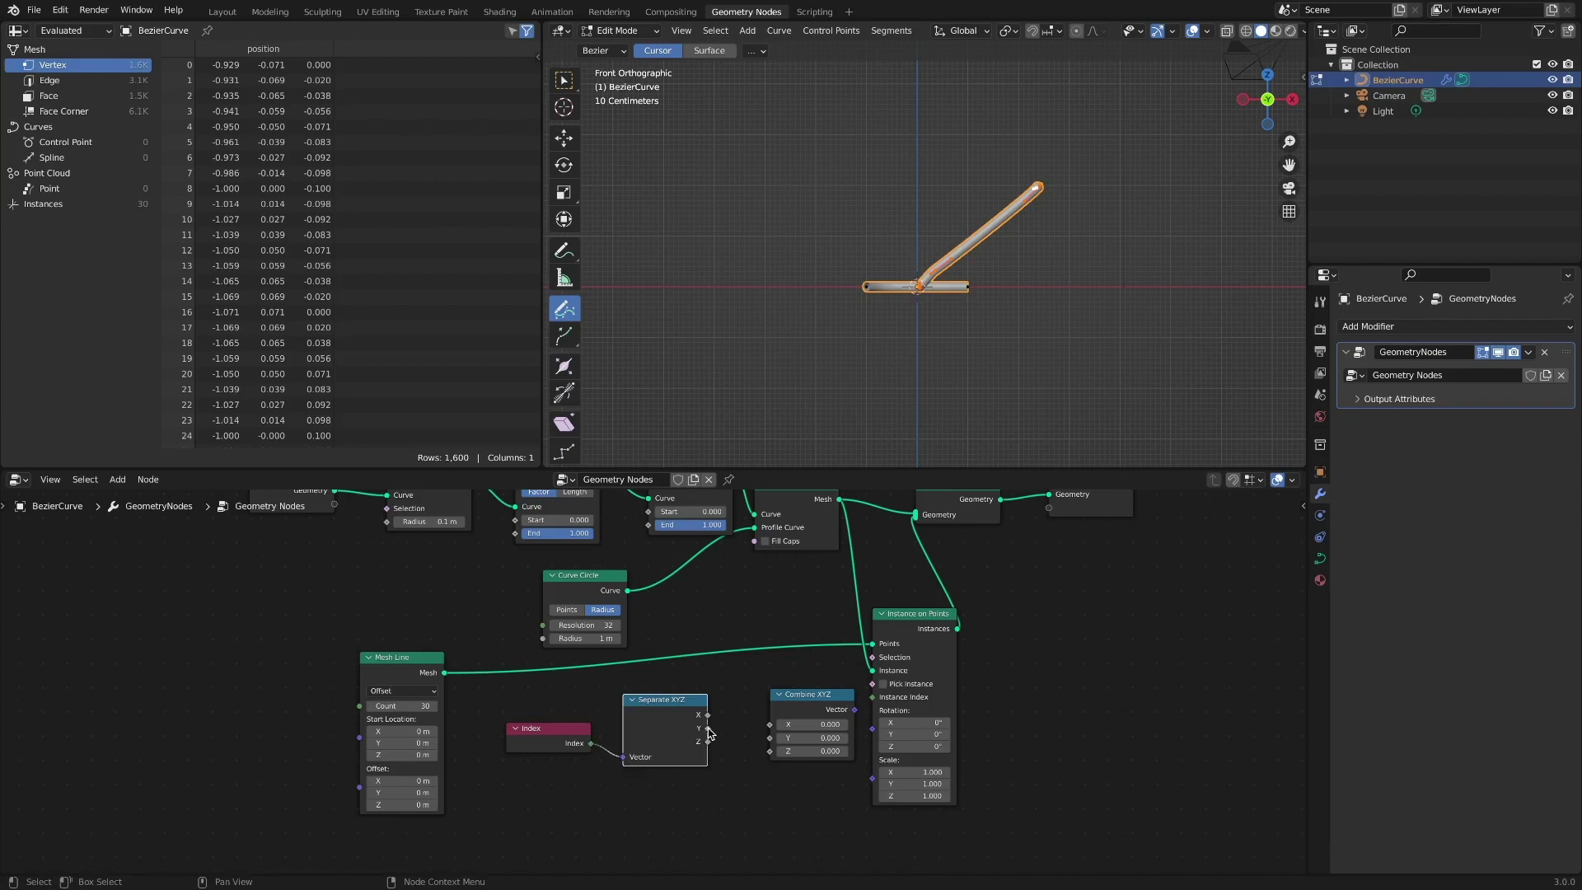
pyautogui.moveTo(710, 730); pyautogui.dragTo(873, 711)
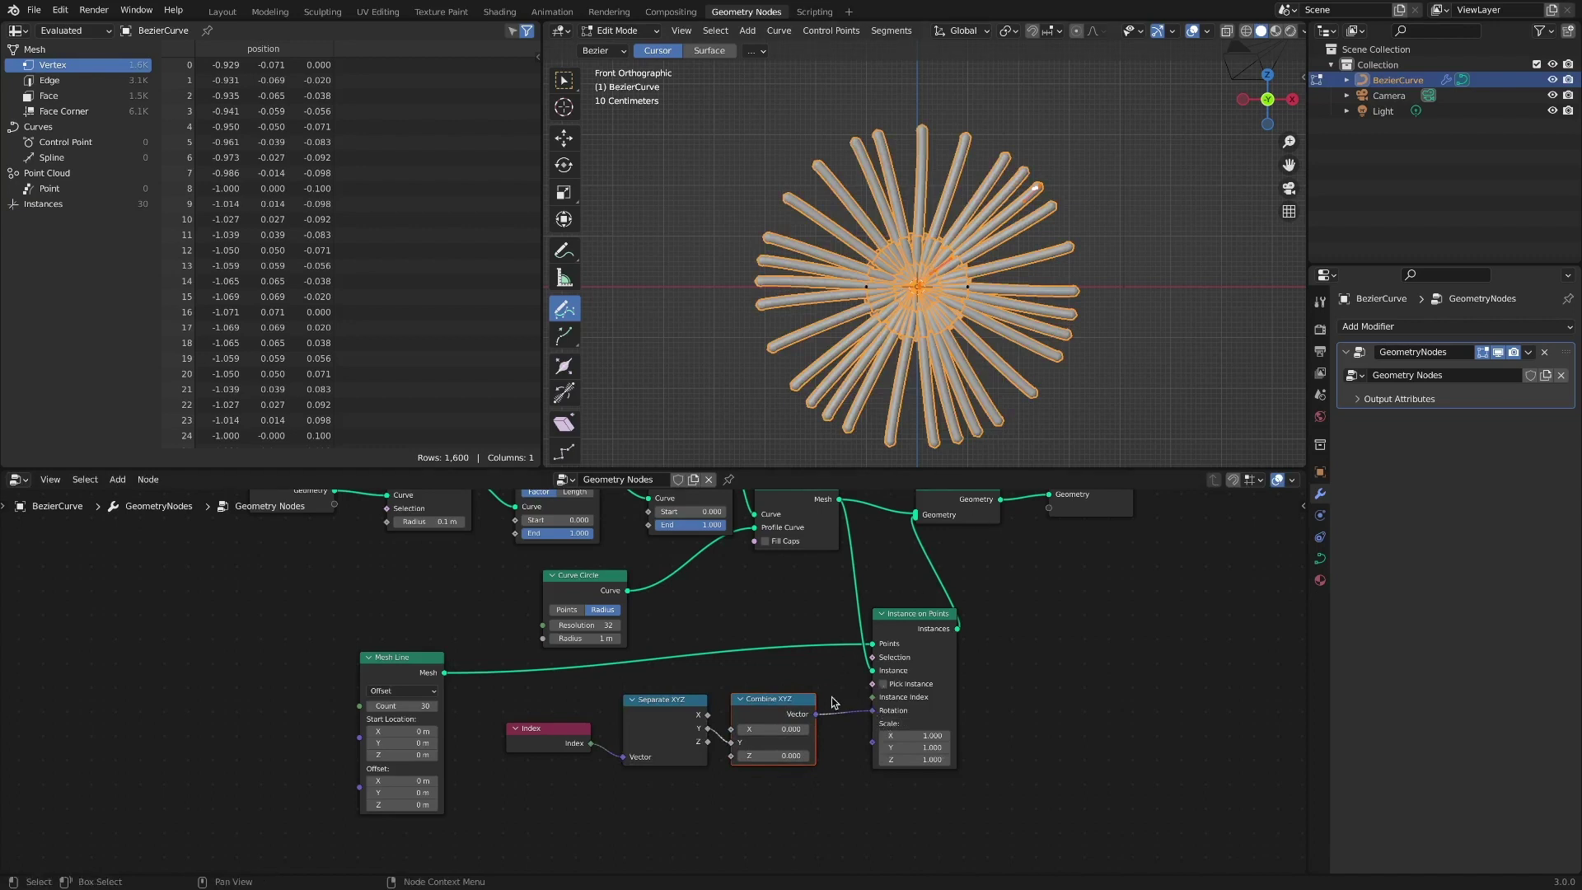
pyautogui.keyDown('ctrl'); pyautogui.moveTo(820, 659); pyautogui.dragTo(821, 674, button='middle'); pyautogui.keyUp('ctrl')
pyautogui.moveTo(813, 661); pyautogui.dragTo(806, 712, button='middle')
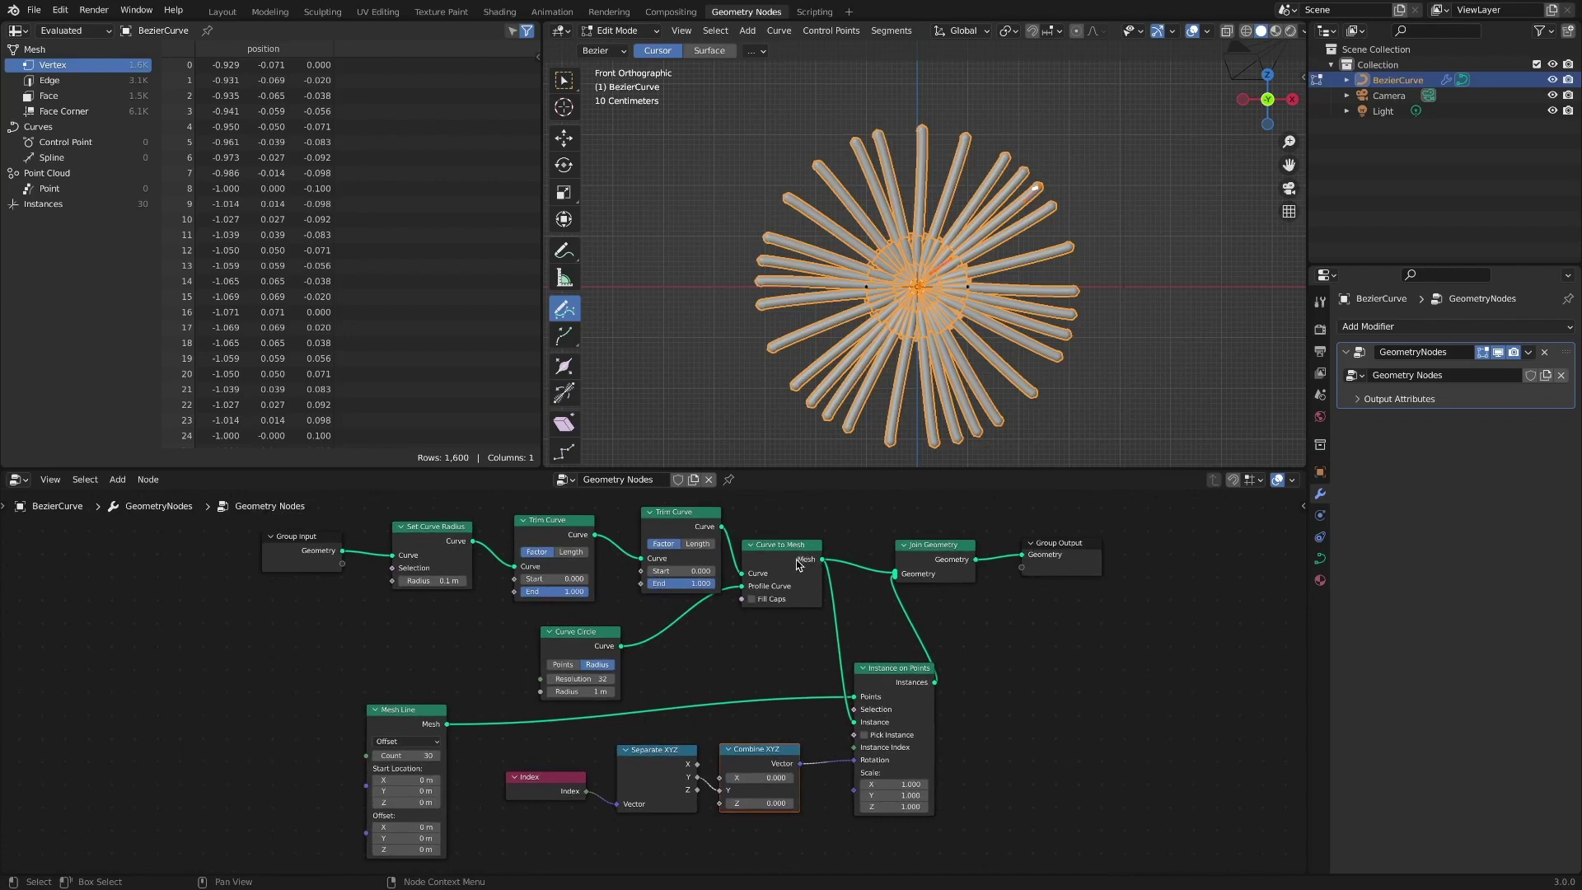
# Step: Drive the first Trim Curve node's End value with the expression #frame/50
pyautogui.click(568, 593)
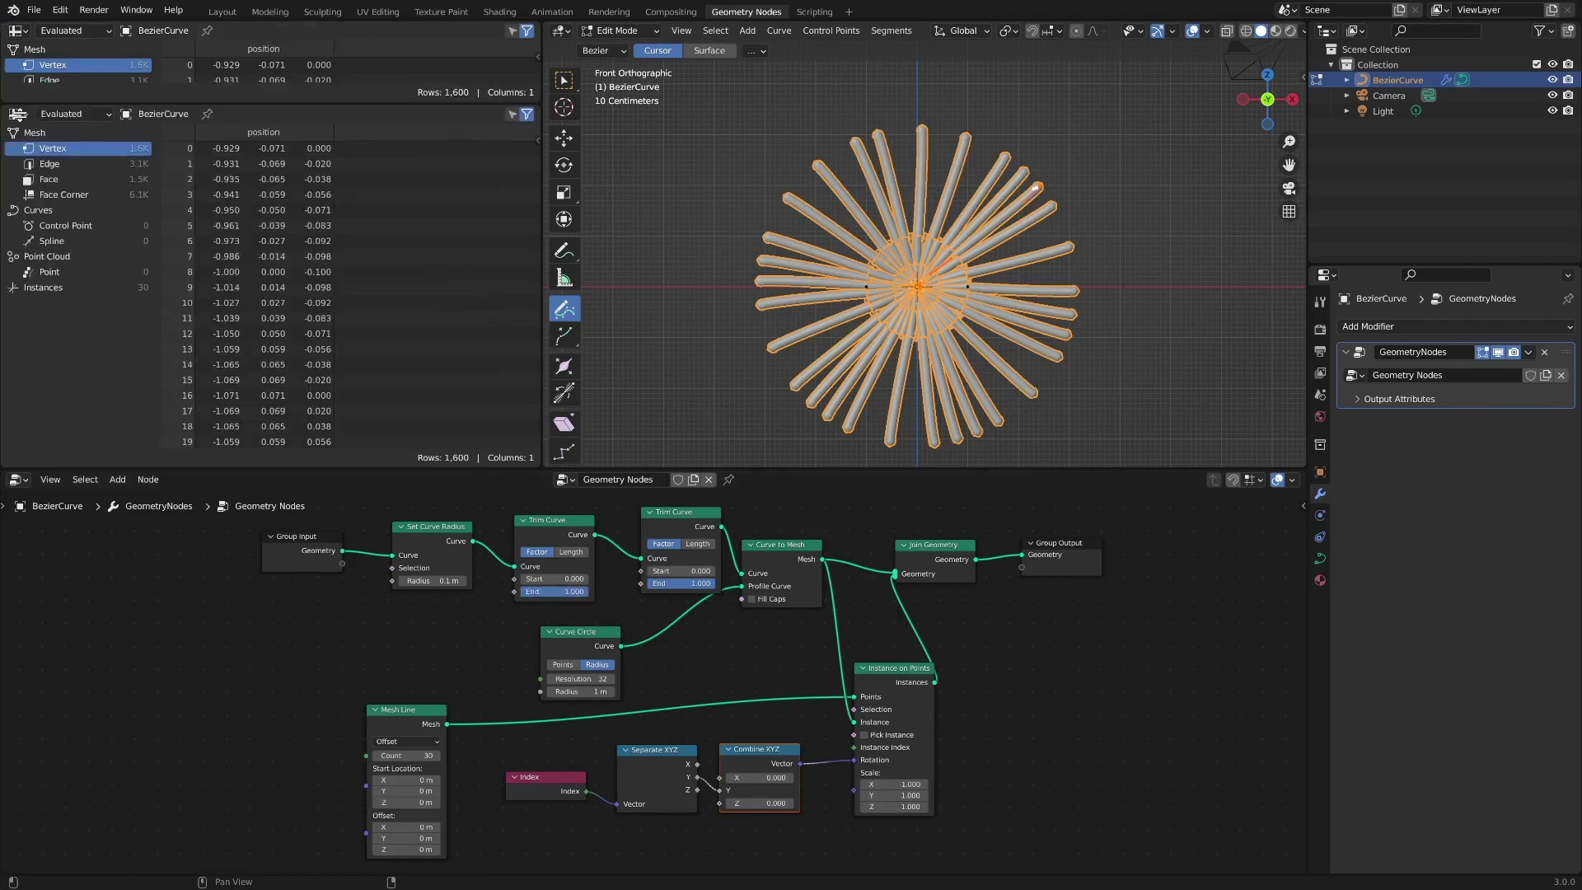
pyautogui.press('Return')
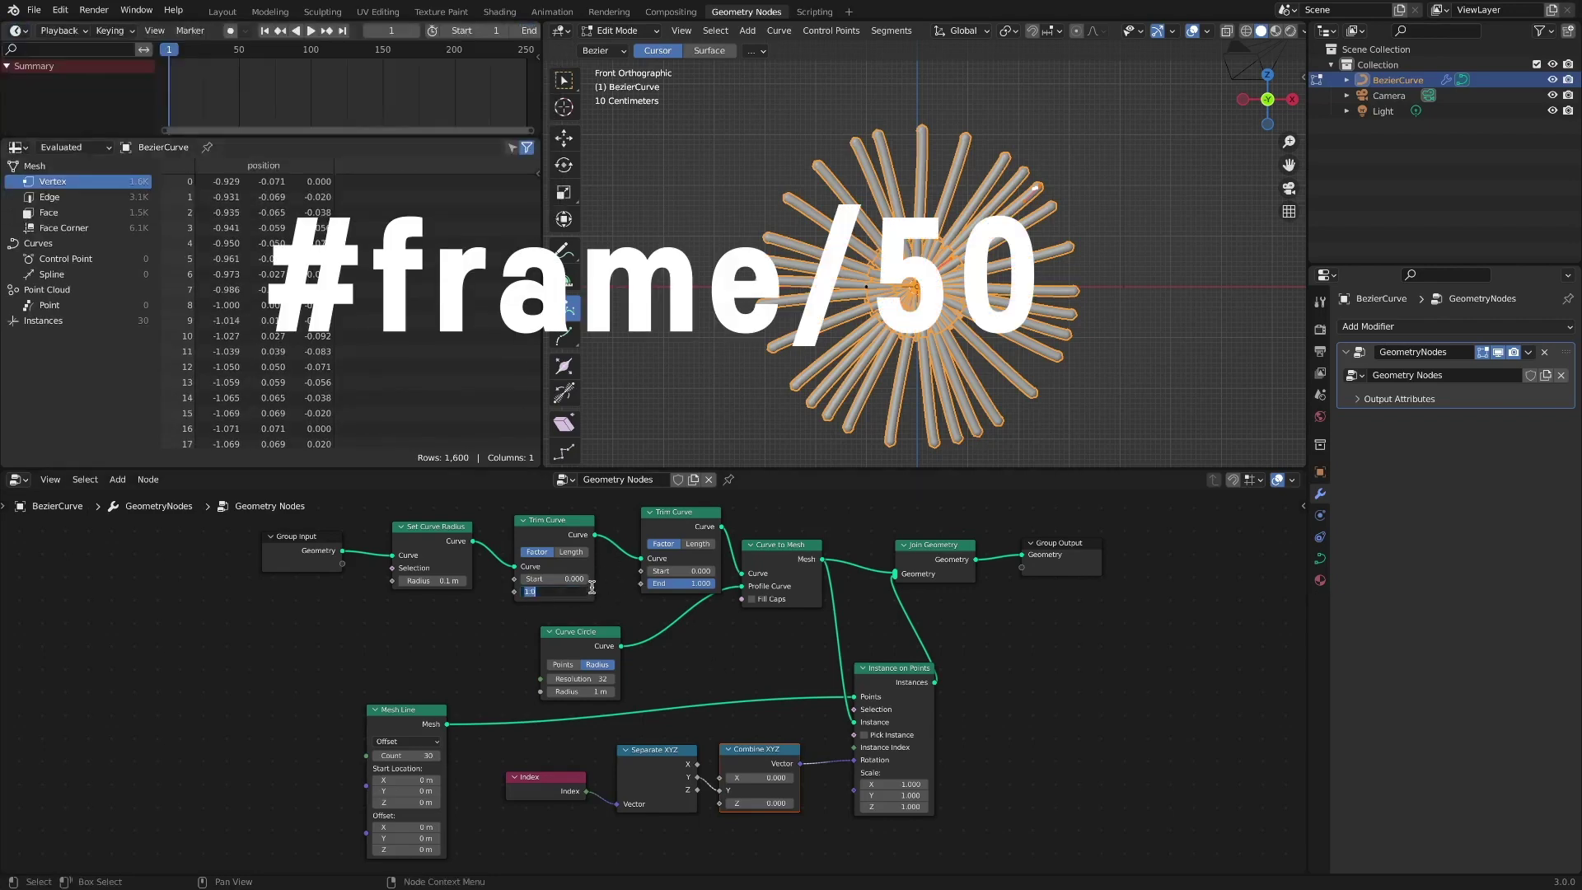
pyautogui.click(552, 592)
pyautogui.write('#')
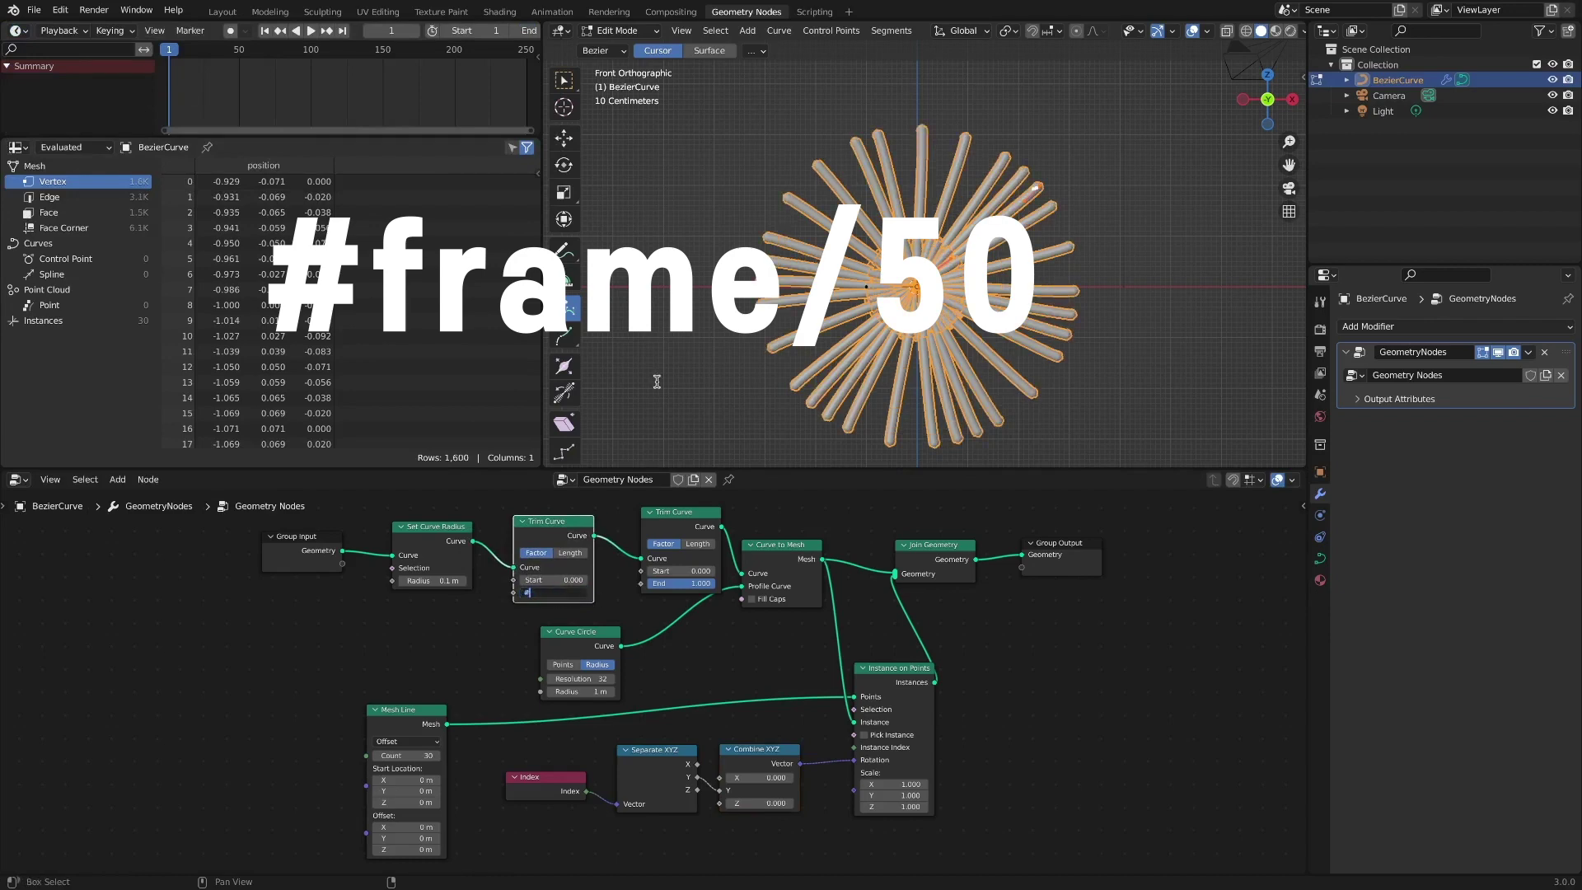
pyautogui.write('frame/50')
pyautogui.press('Return')
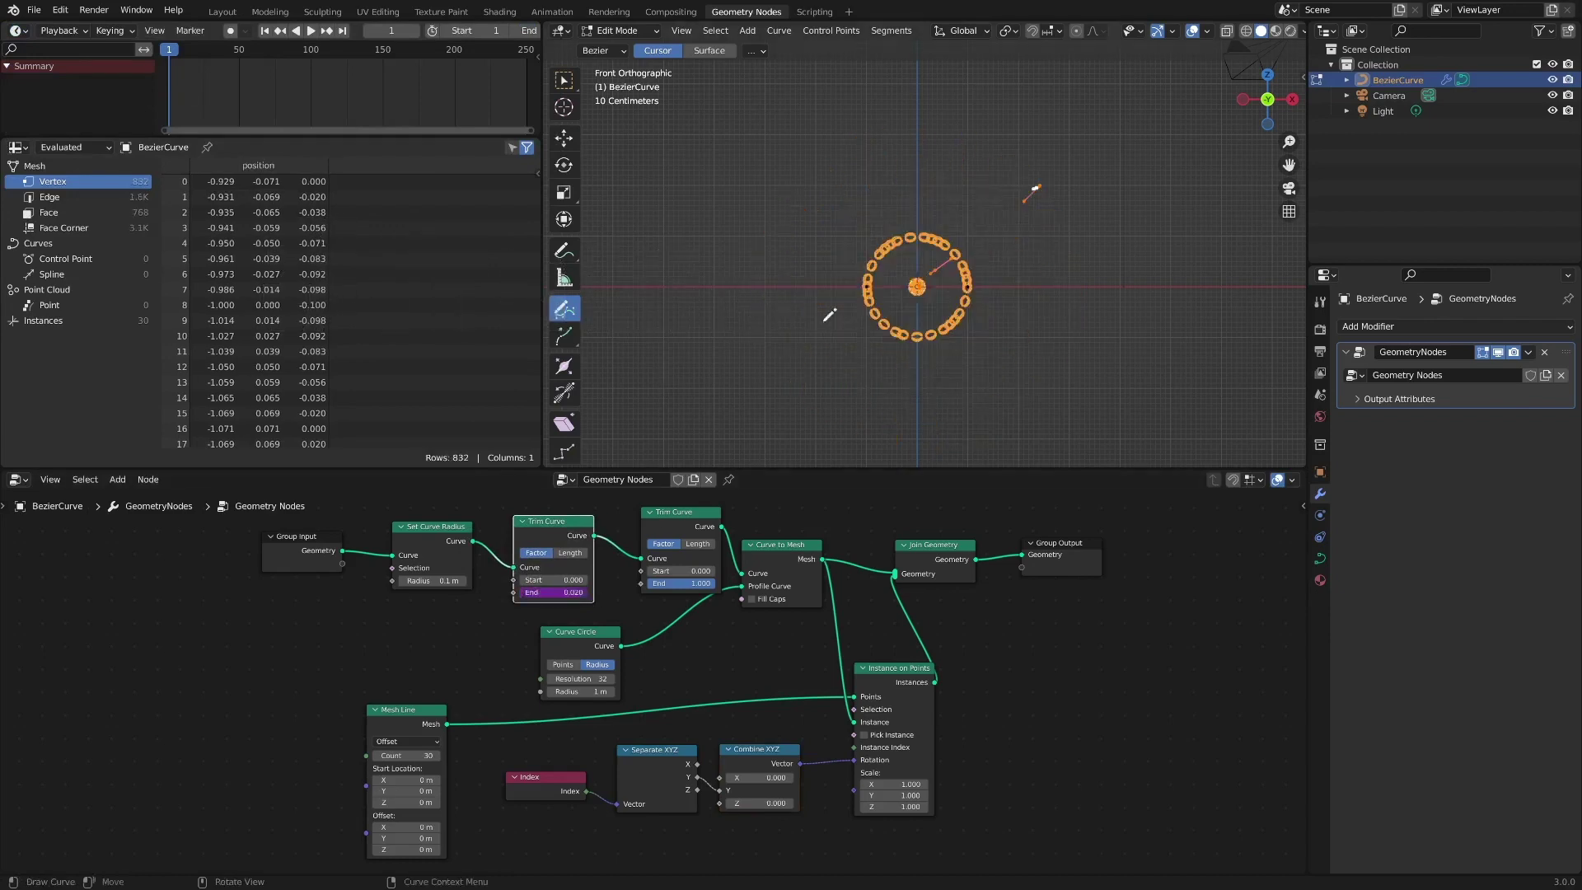
# Step: Drive the second Trim Curve node's Start value with the expression #frame/90
pyautogui.click(685, 575)
pyautogui.write('#frame/')
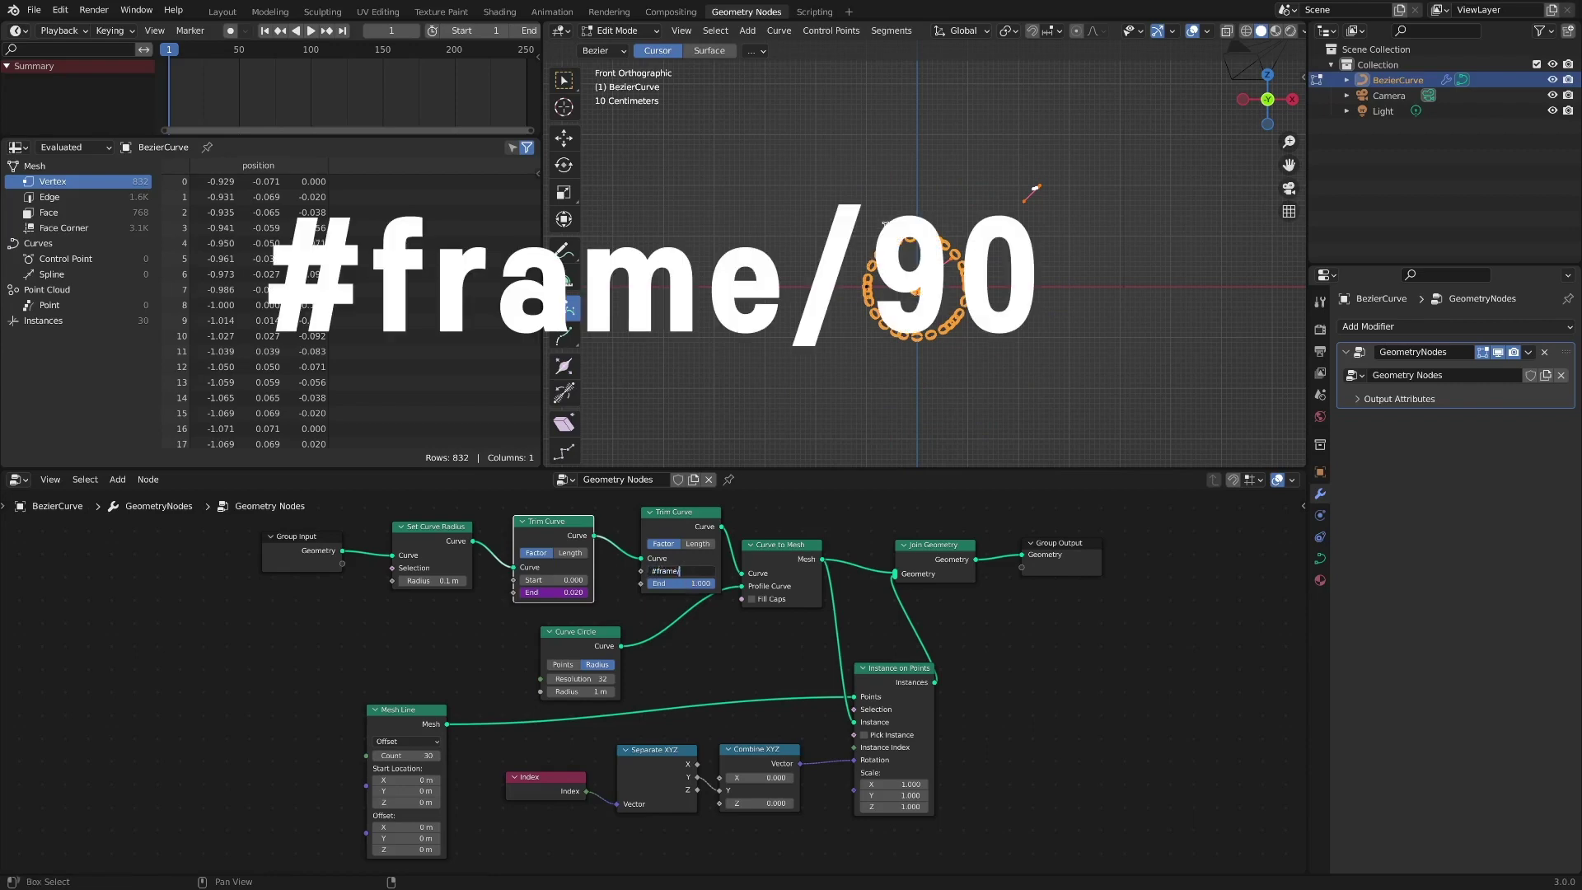
pyautogui.write('90')
pyautogui.press('Return')
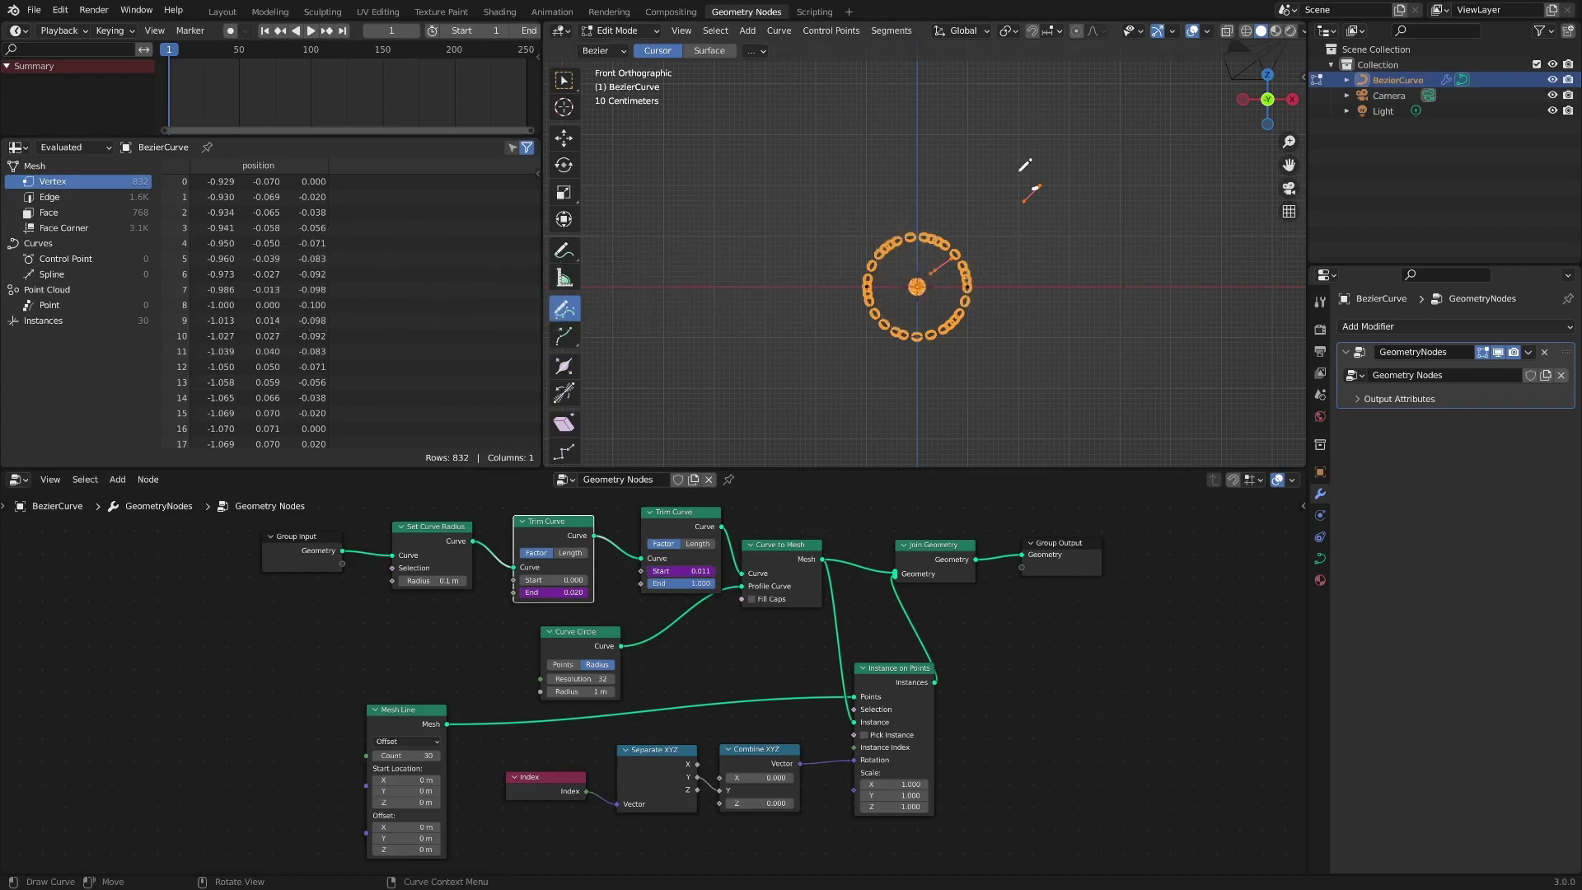
# Step: Preview the animation, limit the preview range to roughly the first half of the timeline, and restart playback from its start
pyautogui.press('space')
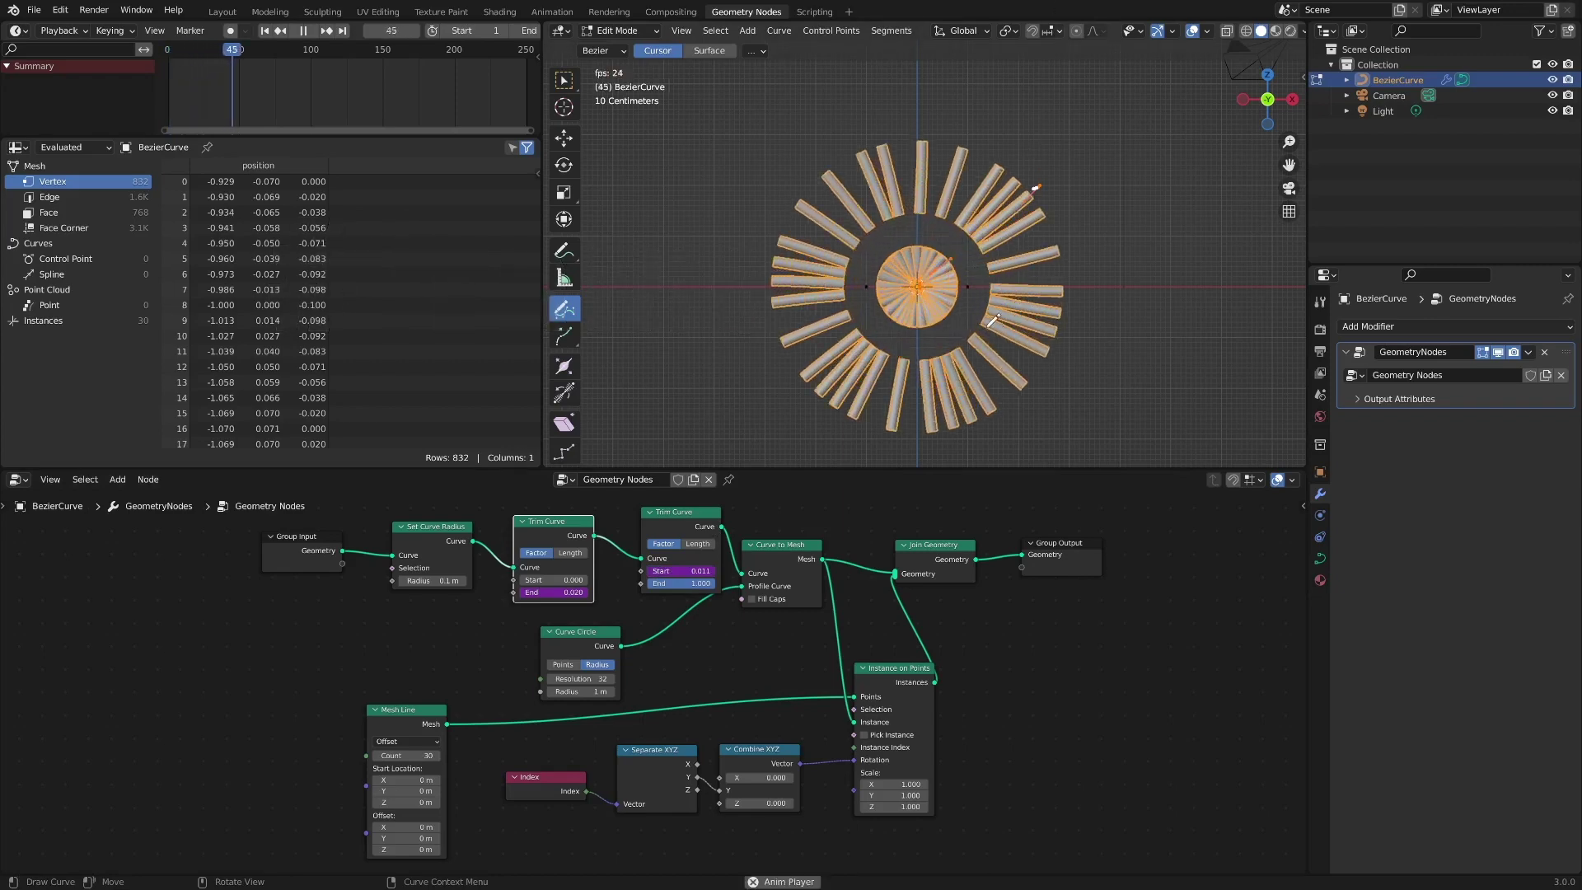
pyautogui.press('space')
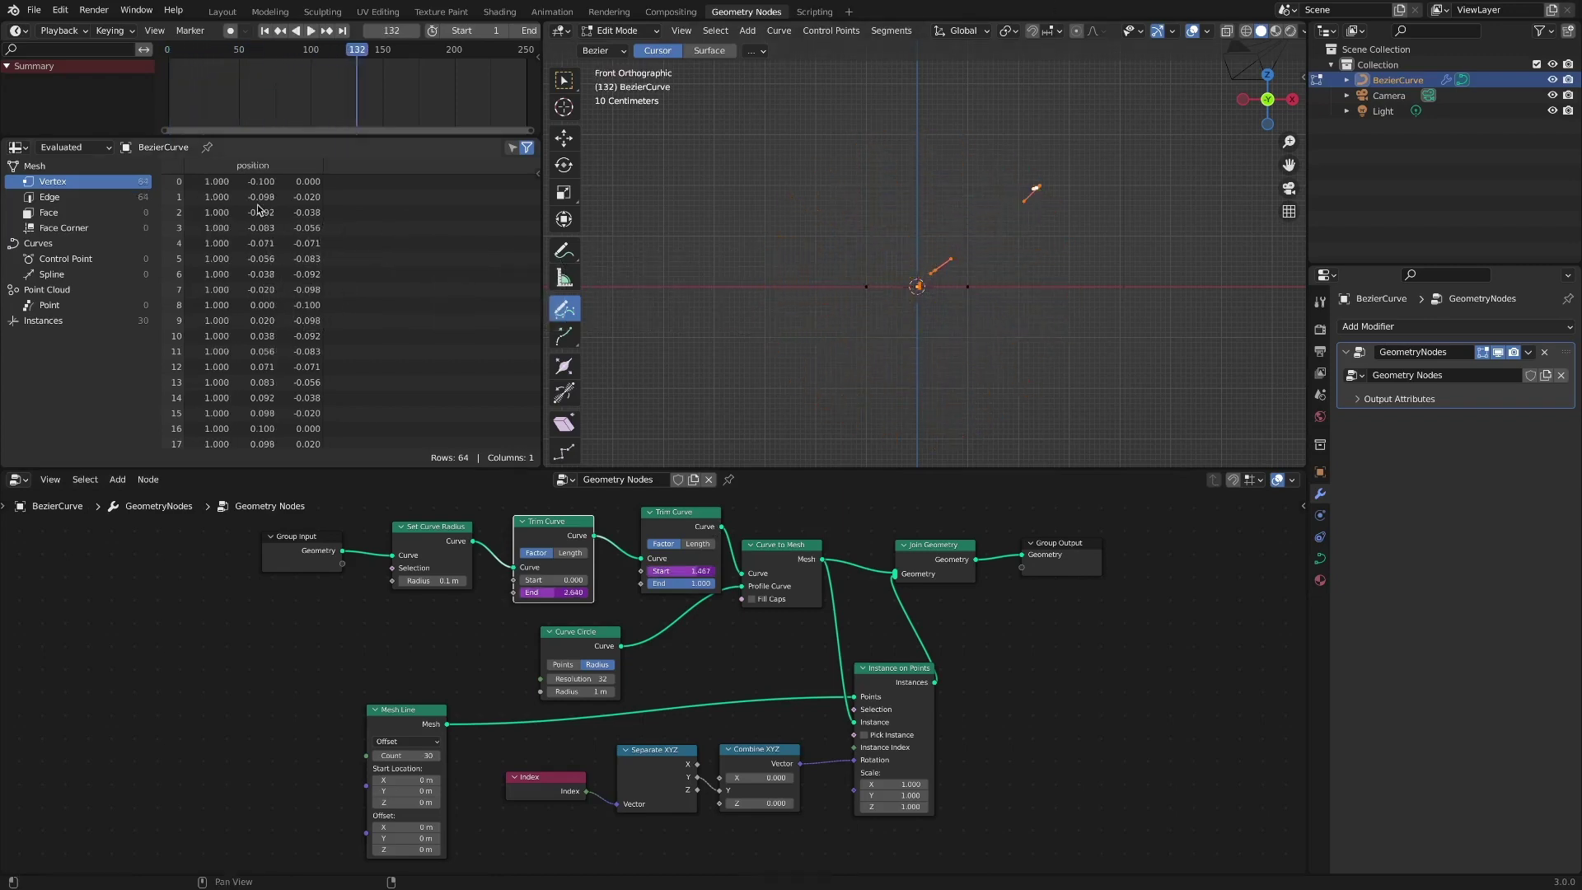
pyautogui.moveTo(163, 52); pyautogui.dragTo(354, 138)
pyautogui.hotkey('shift', 'Left')
pyautogui.press('space')
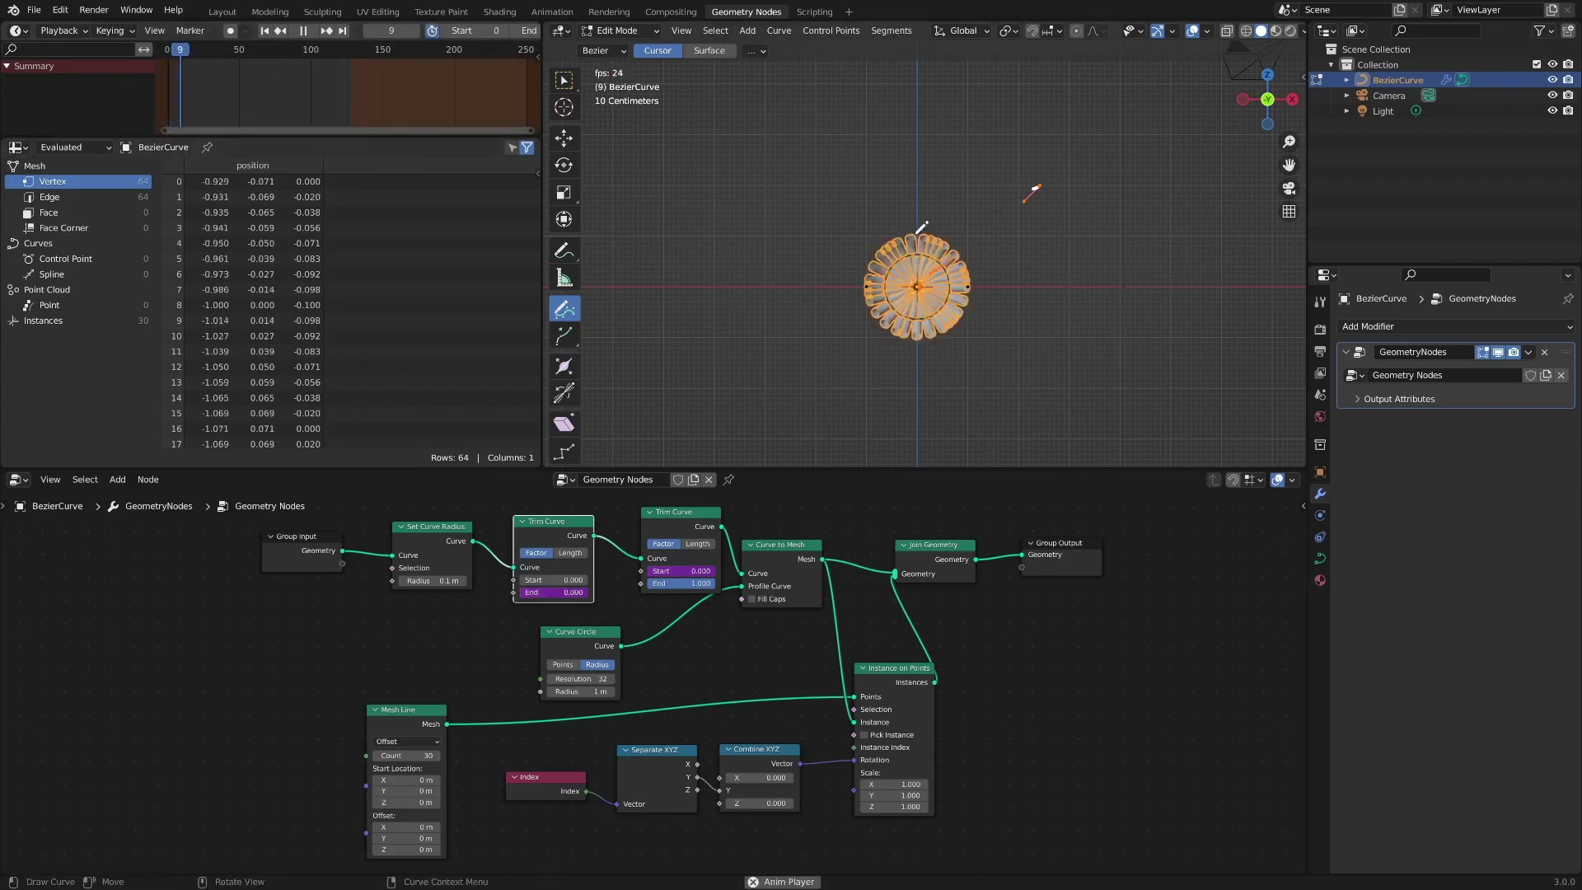
# Step: Draw several freehand curves around the origin during playback and hide the viewport overlays
pyautogui.moveTo(988, 250); pyautogui.dragTo(1002, 301)
pyautogui.keyDown('ctrl'); pyautogui.moveTo(1096, 251); pyautogui.dragTo(1150, 371, button='middle'); pyautogui.keyUp('ctrl')
pyautogui.moveTo(939, 93); pyautogui.dragTo(1057, 230)
pyautogui.hotkey('shift', 'alt', 'z')
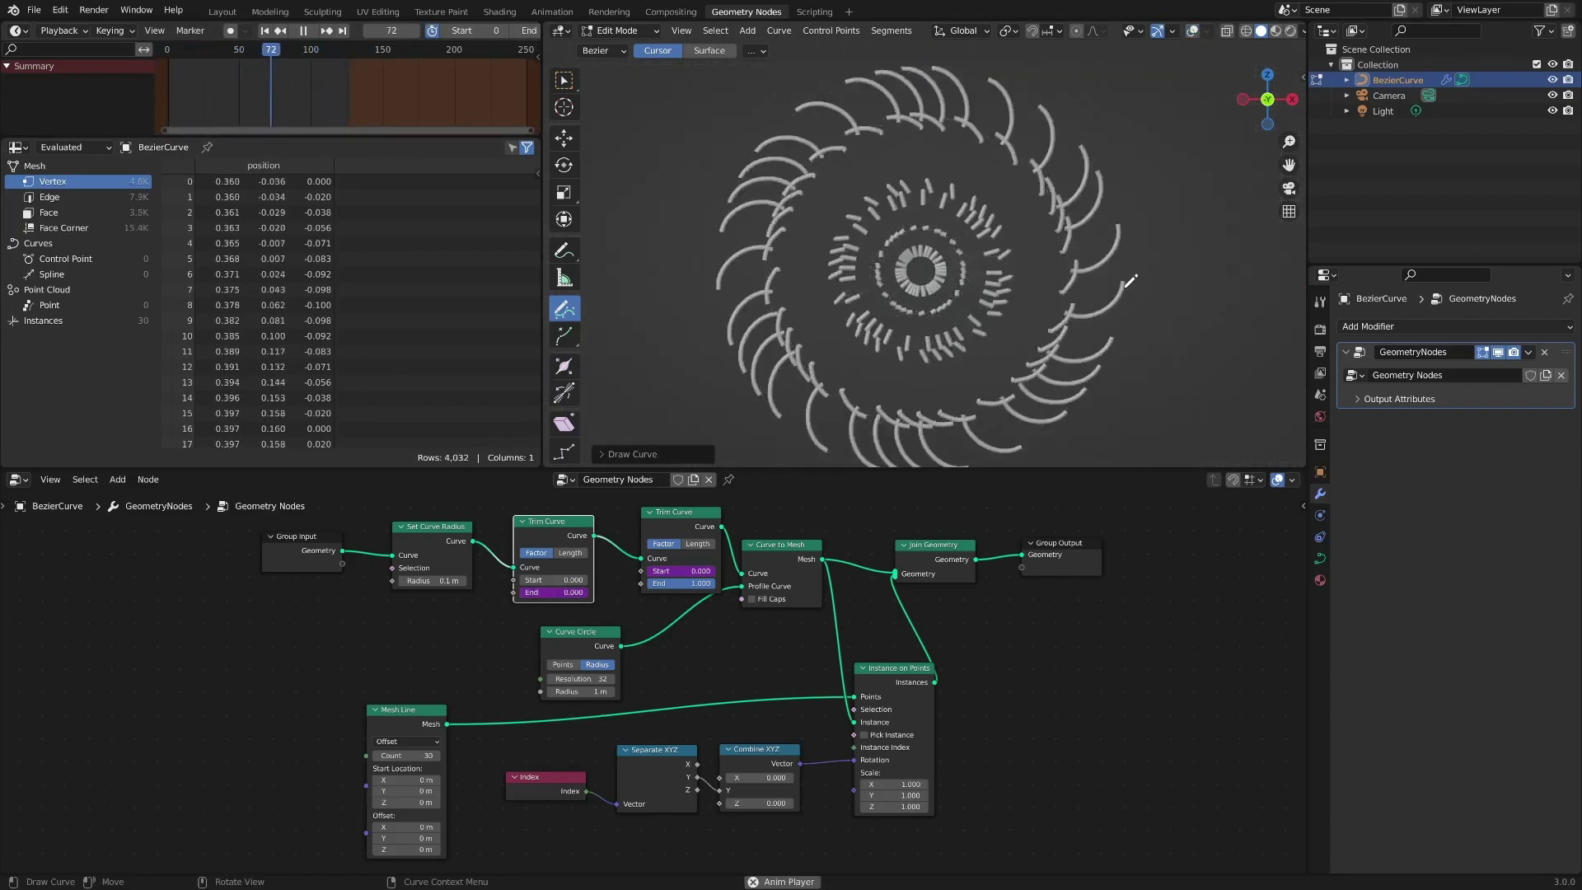
pyautogui.moveTo(1012, 200)
pyautogui.mouseDown()
pyautogui.moveTo(928, 230)
pyautogui.moveTo(939, 239)
pyautogui.mouseUp()
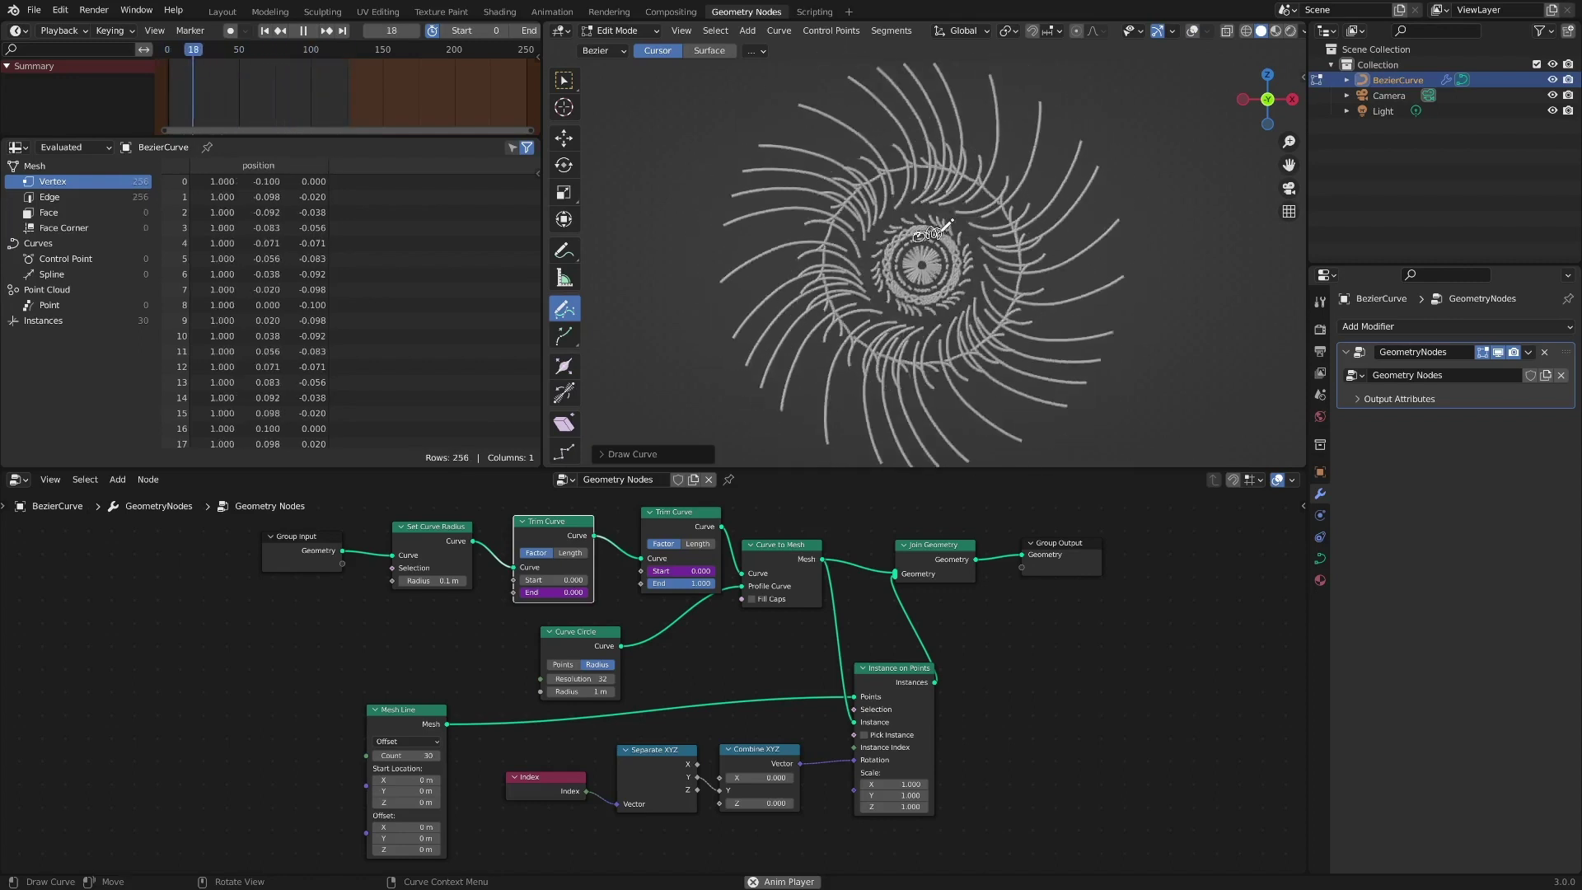
# Step: Give the curve a new material with a white Emission surface and a strength of 18.4
pyautogui.click(1320, 580)
pyautogui.click(1490, 508)
pyautogui.click(1370, 206)
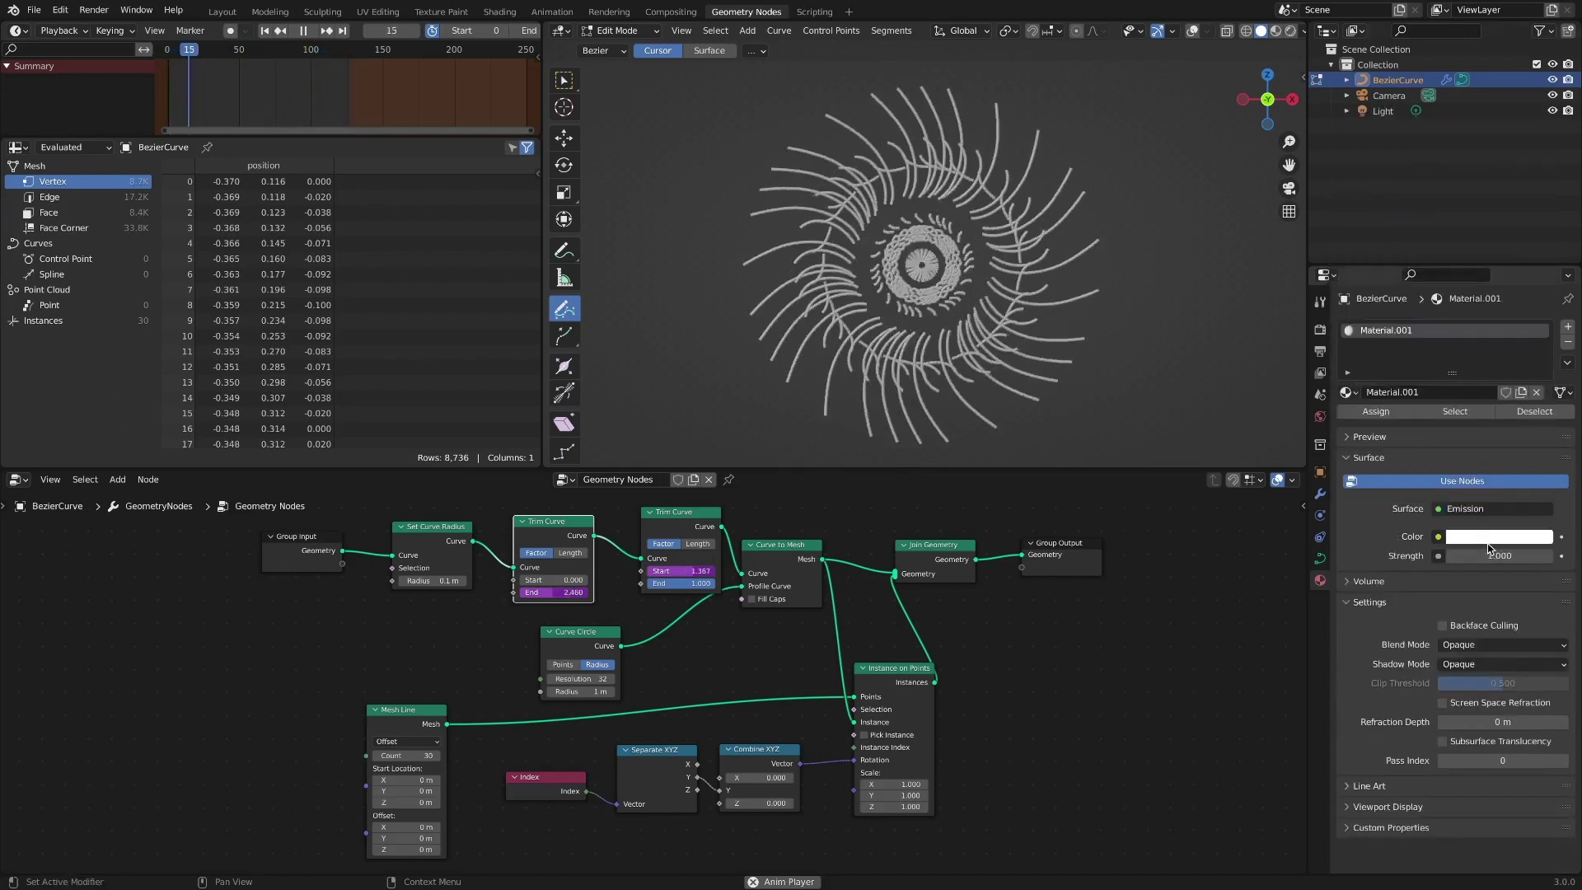
pyautogui.click(1497, 537)
pyautogui.moveTo(1480, 555); pyautogui.dragTo(1531, 555)
# Step: Enable Bloom for the Eevee render engine and pause playback in the rendered view
pyautogui.click(1319, 329)
pyautogui.click(1357, 456)
pyautogui.press('space')
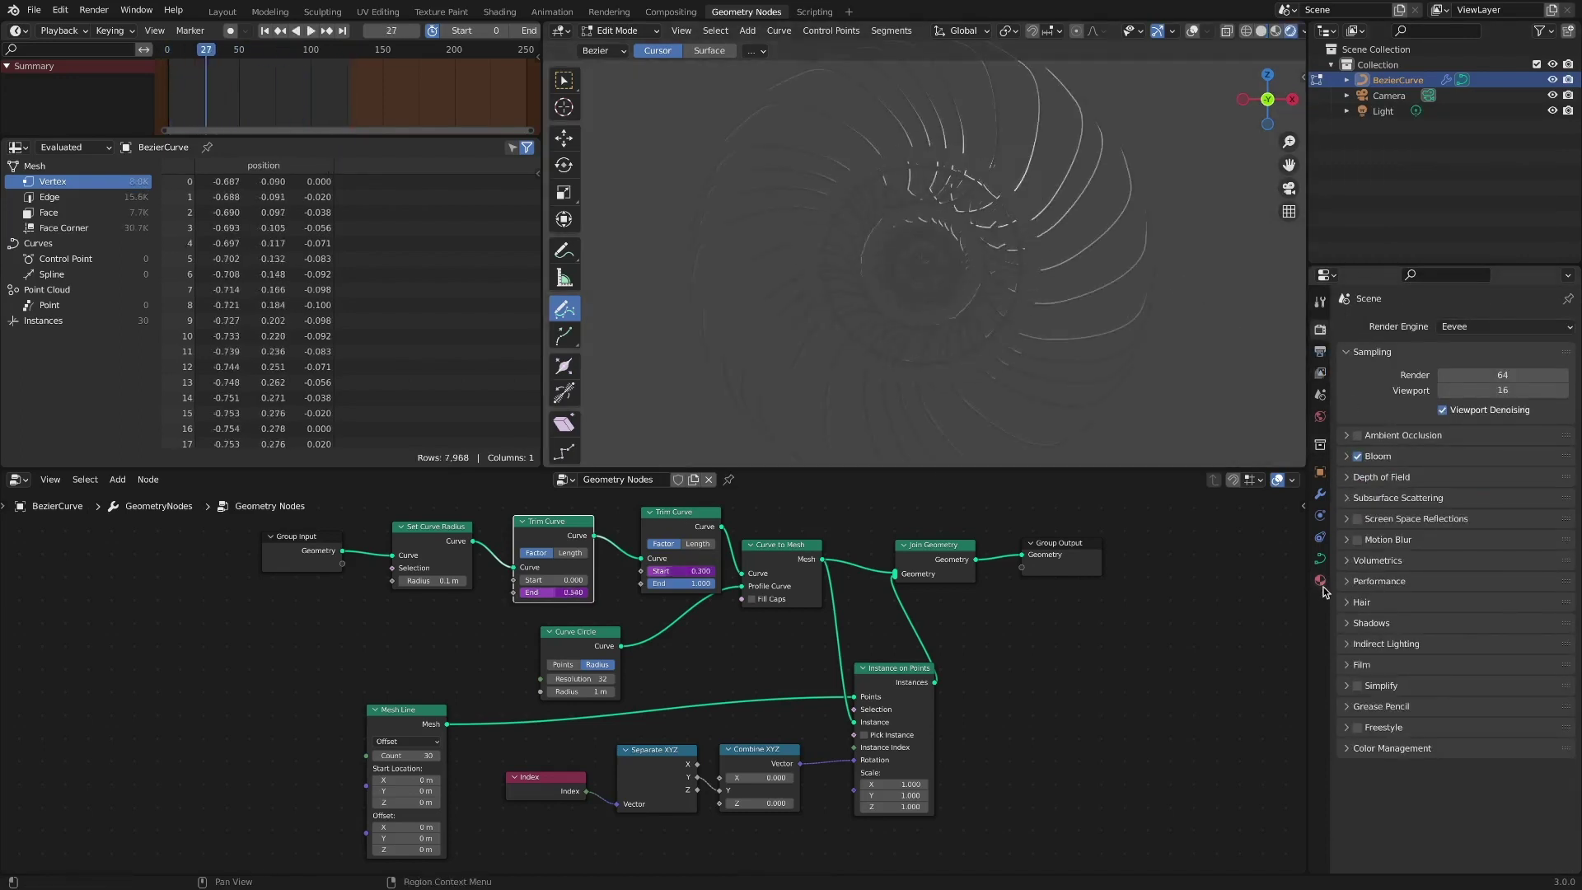
# Step: Insert a Set Material node between Join Geometry and Group Output and assign it the emission material, renamed emit
pyautogui.click(1319, 580)
pyautogui.moveTo(1065, 541); pyautogui.dragTo(1168, 538)
pyautogui.hotkey('shift', 'a')
pyautogui.moveTo(972, 478)
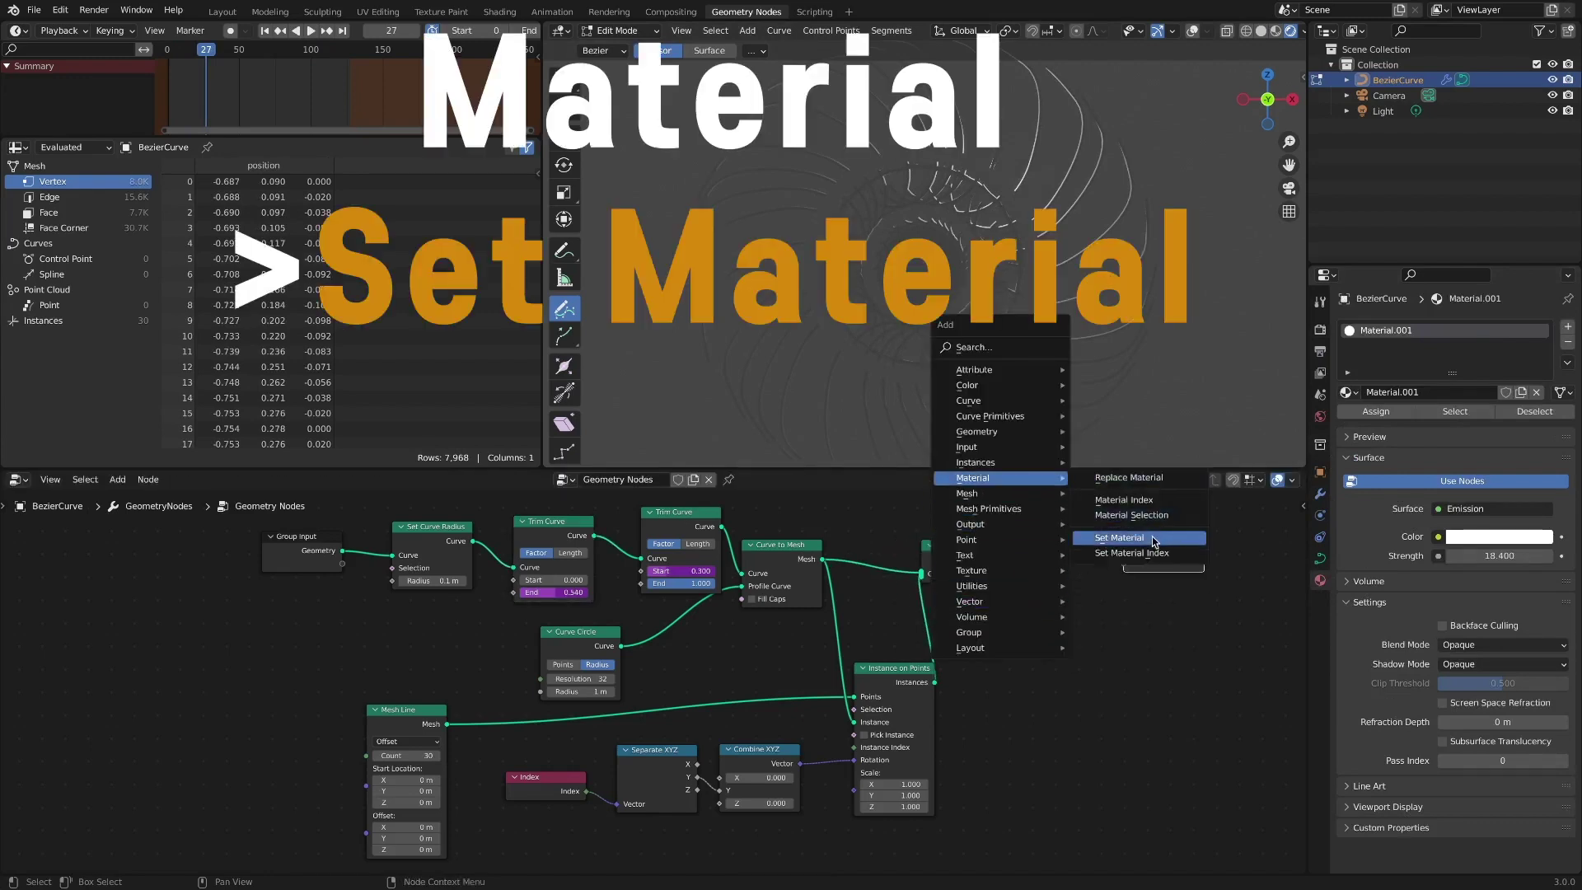
pyautogui.click(1104, 539)
pyautogui.click(1151, 544)
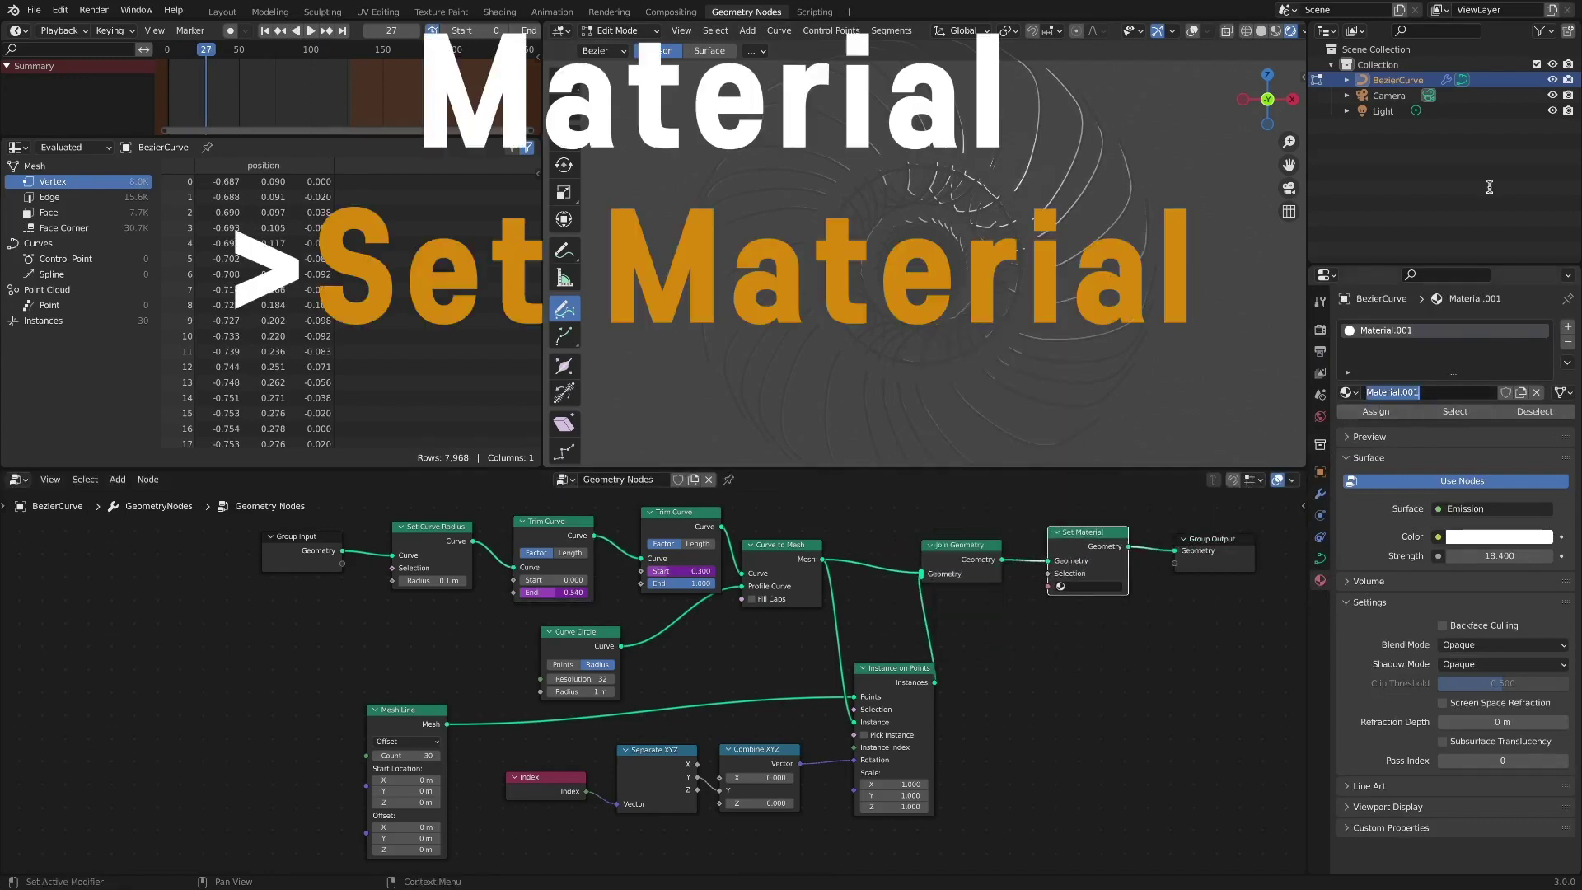
pyautogui.click(1093, 589)
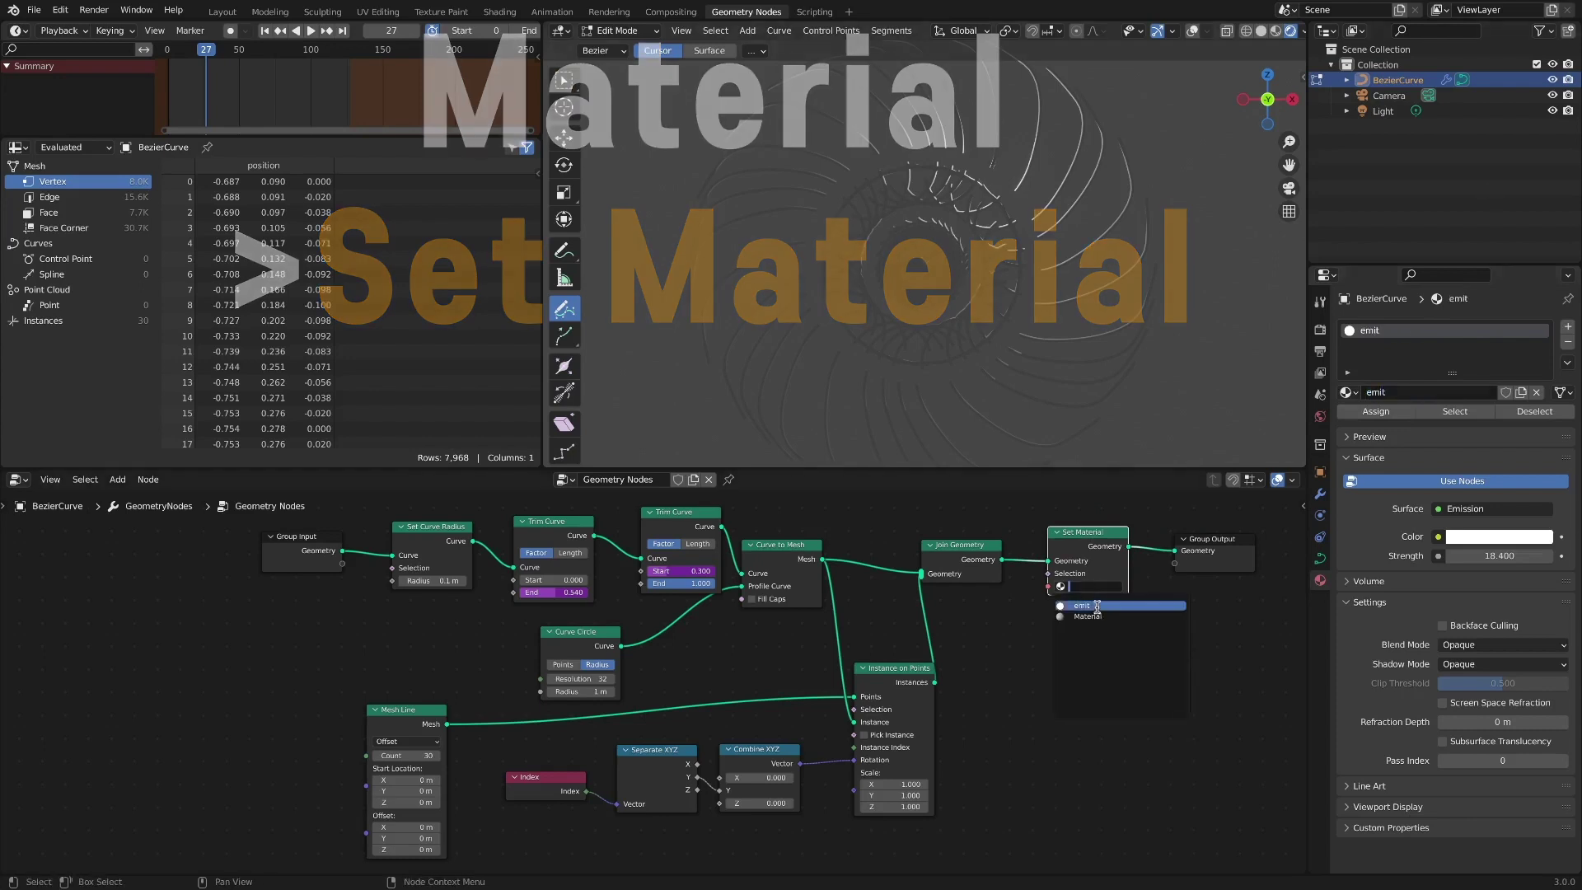
pyautogui.click(1117, 607)
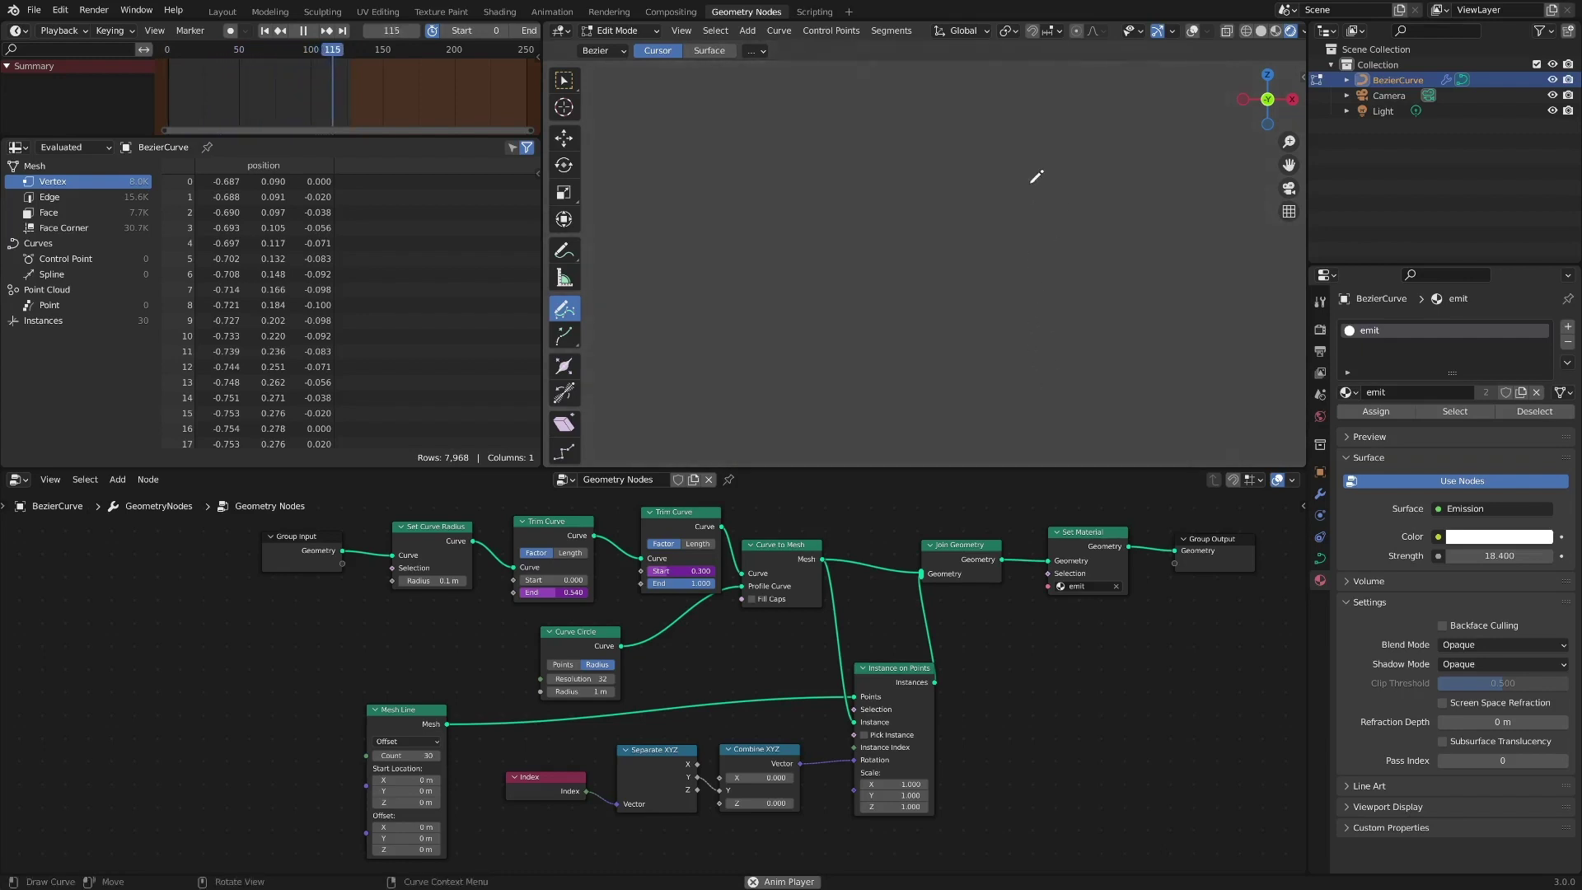
# Step: Draw more freehand curved strokes in the rendered viewport while the animation plays
pyautogui.moveTo(1043, 161); pyautogui.dragTo(1040, 163)
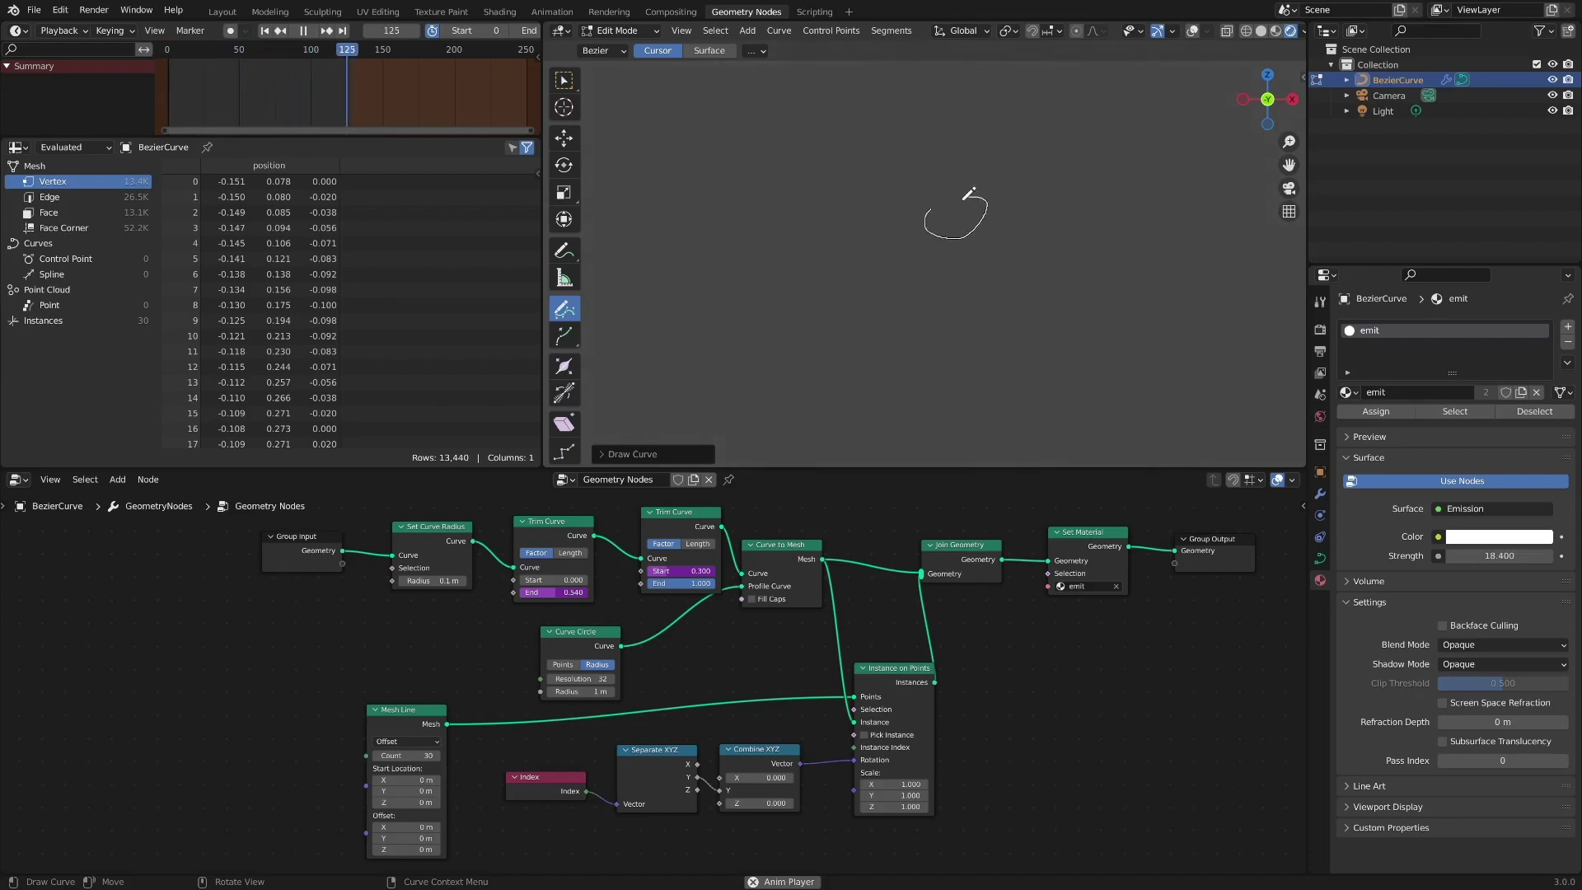
pyautogui.moveTo(1187, 114); pyautogui.dragTo(1237, 103)
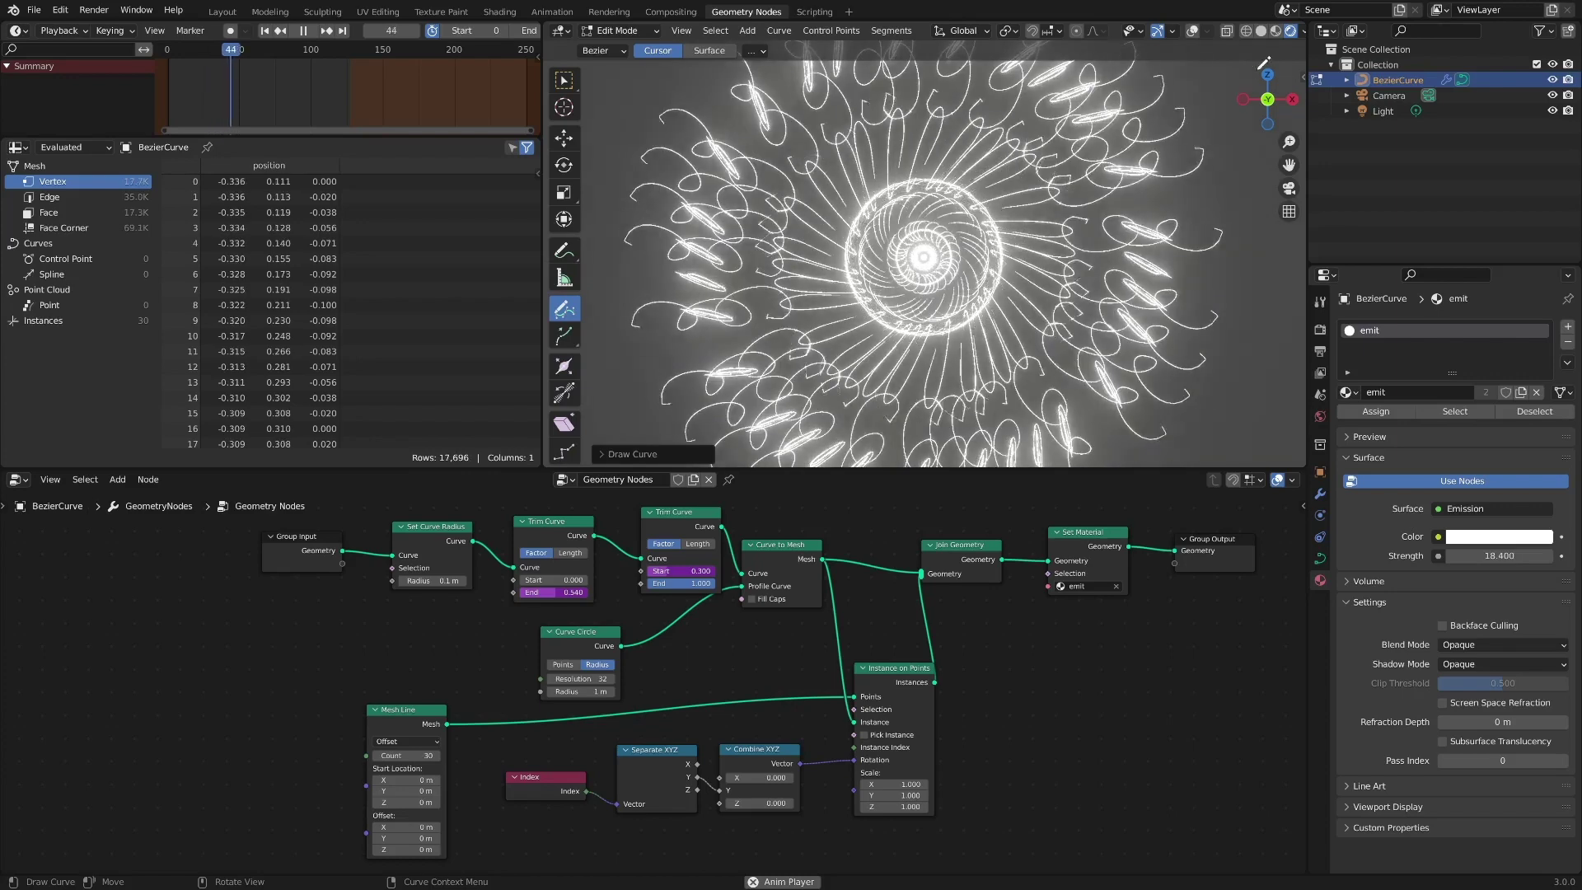
pyautogui.moveTo(972, 419); pyautogui.dragTo(1110, 349)
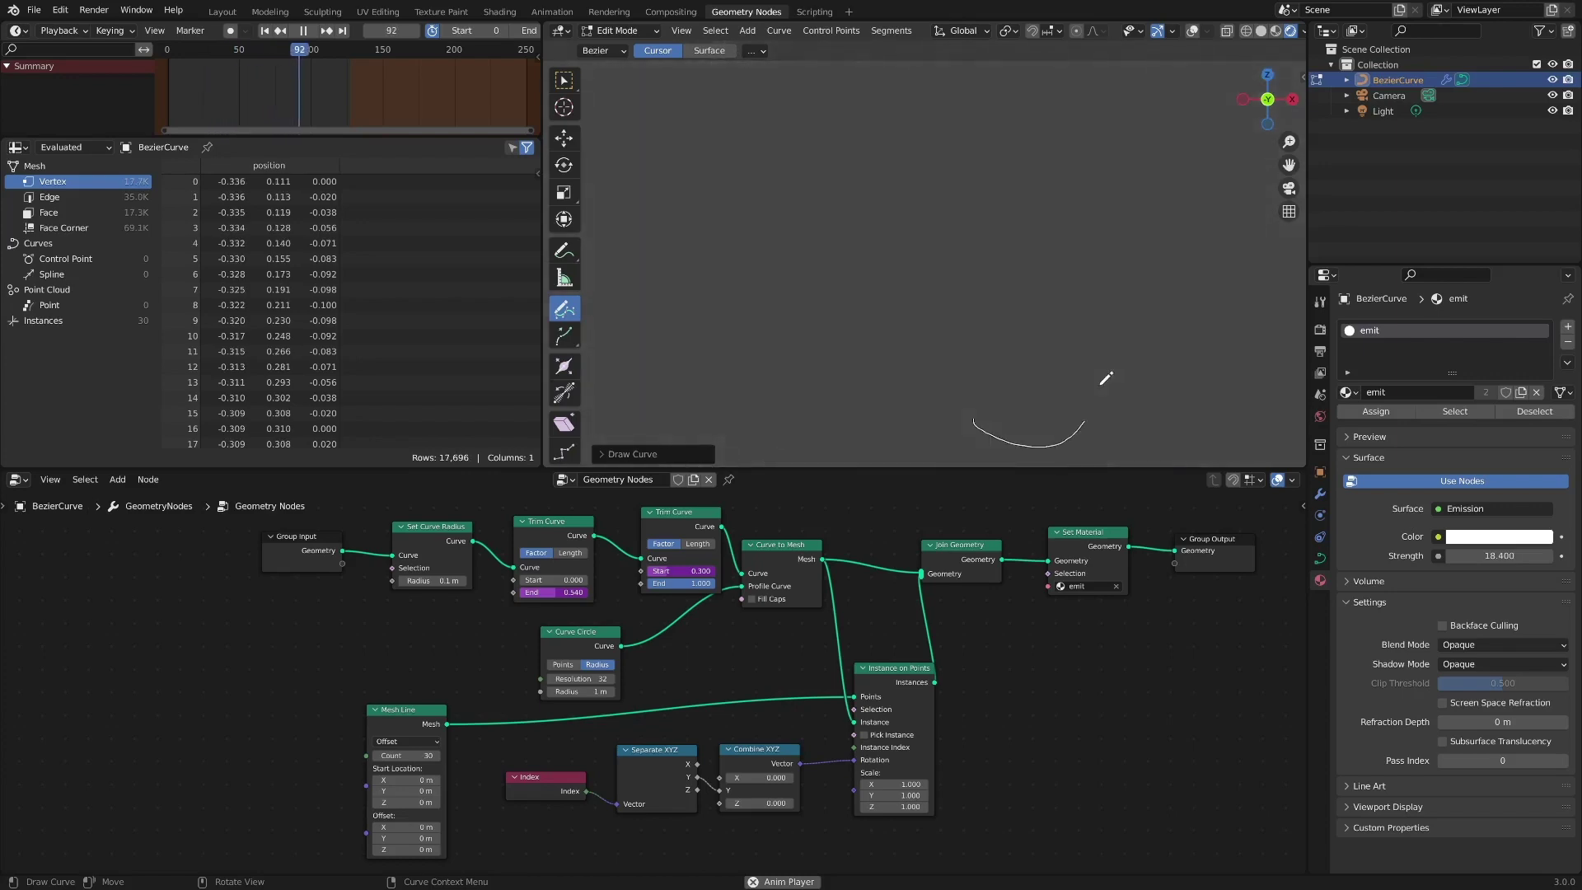